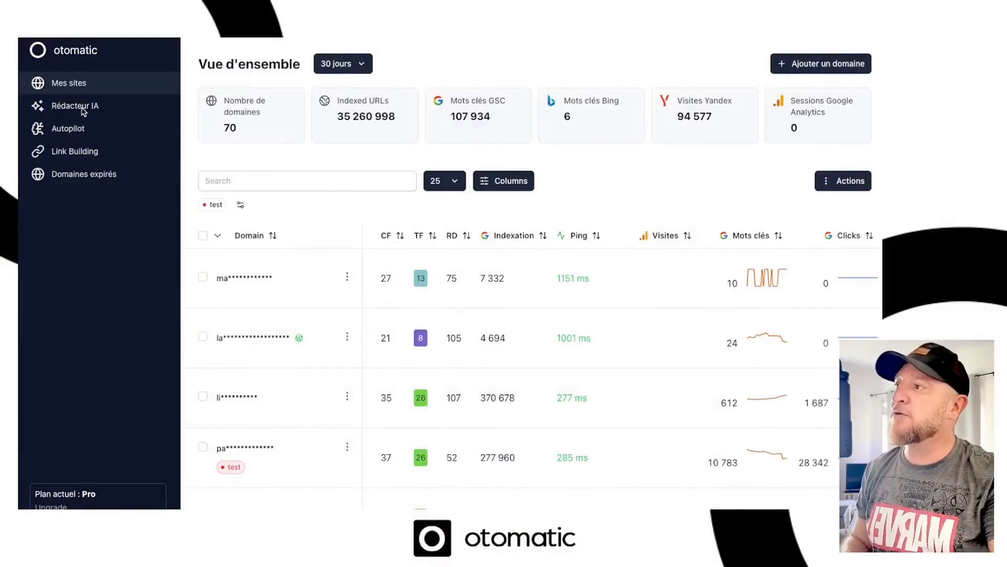
Step: Open the AI writer and enter "comment planter des tomates" as the target query
left_click(73, 107)
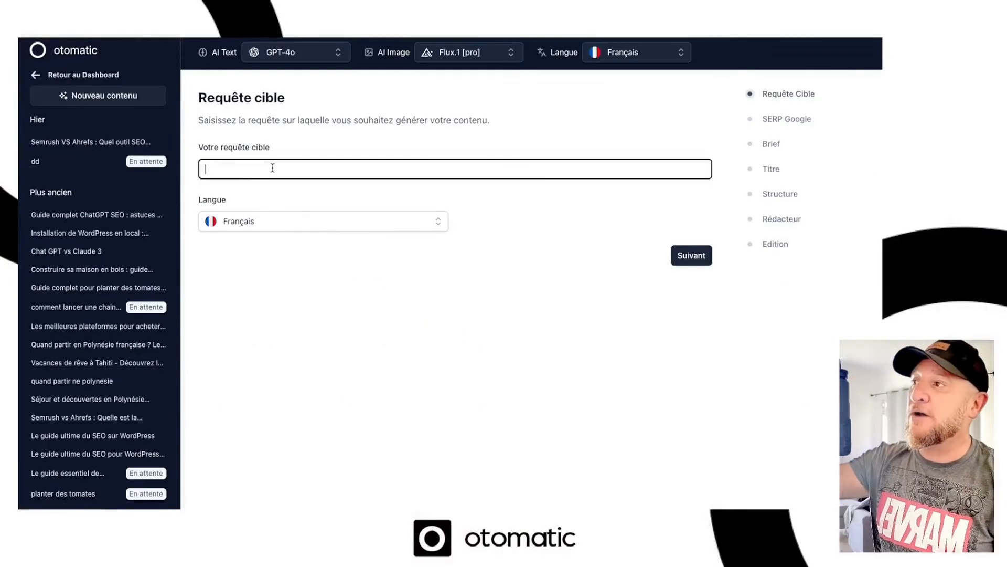
type("comment planter des tomates")
left_click_drag(330, 166, 203, 167)
Step: Look through the available languages, keep Français, and submit the target query to retrieve the Google results
left_click(429, 225)
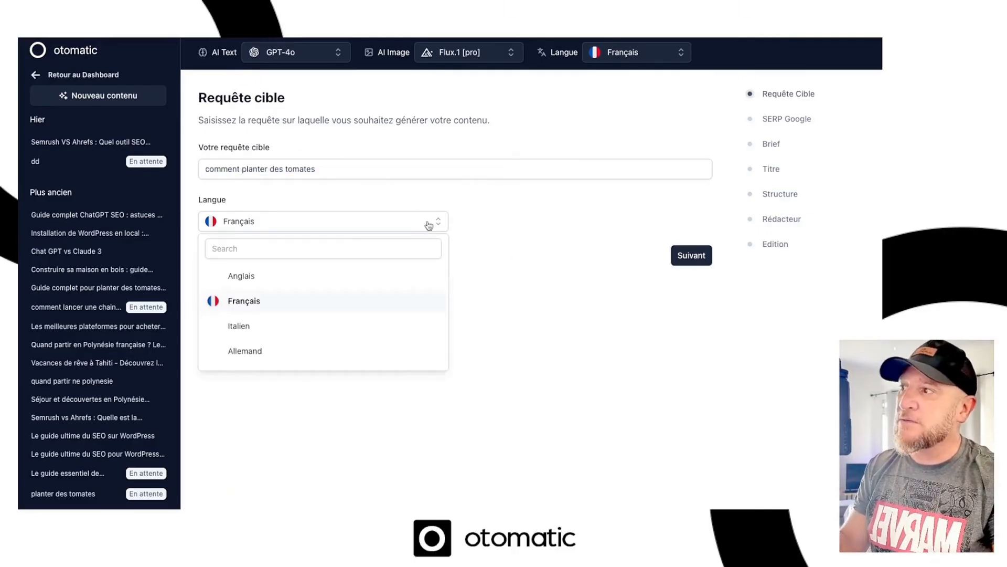
scroll(342, 315, "down", 6)
scroll(343, 323, "down", 8)
scroll(346, 317, "up", 14)
left_click(546, 240)
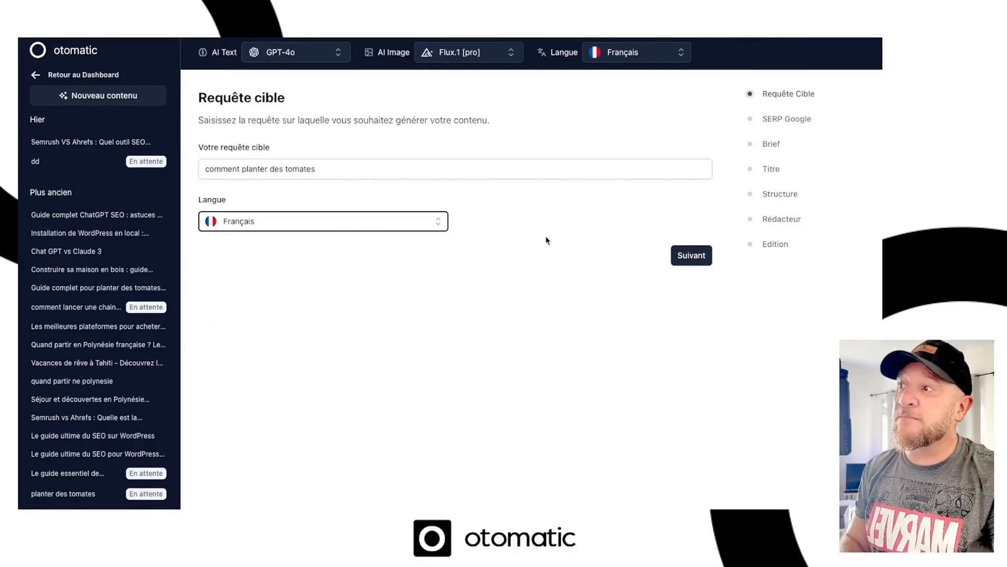
left_click(438, 166)
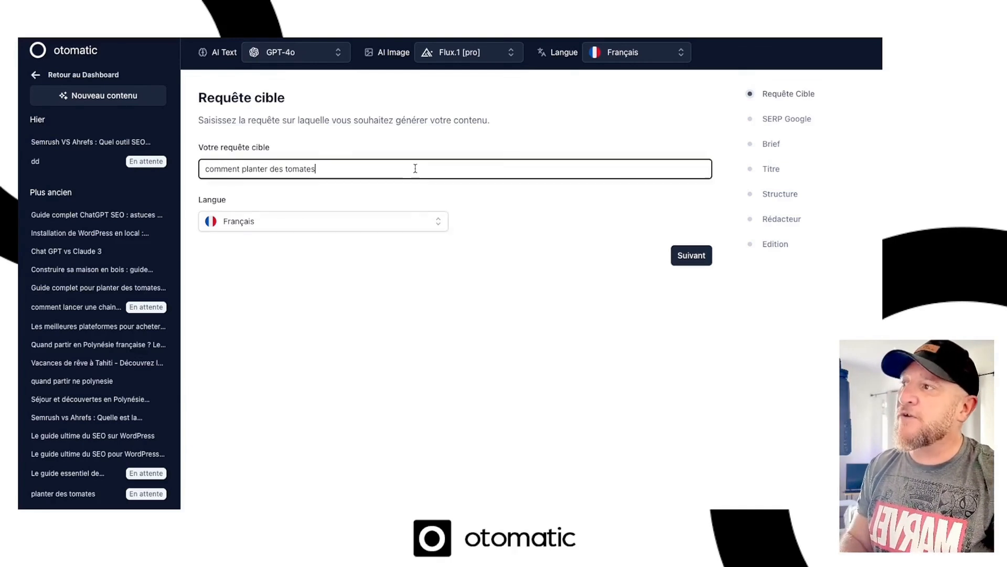
left_click(693, 260)
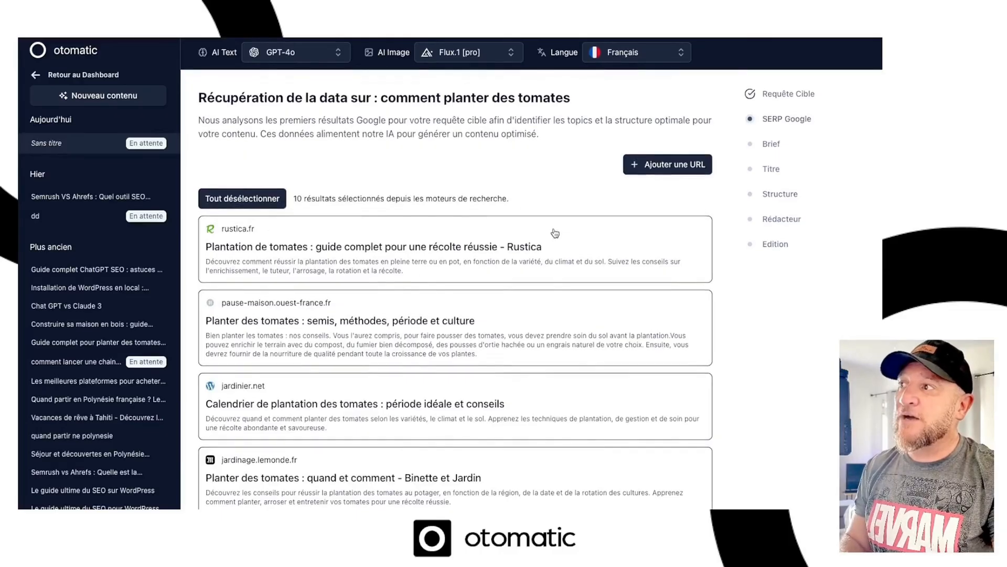
Step: Review the Google results selected as sources for the tomato-planting query
scroll(567, 247, "down", 2)
scroll(566, 246, "up", 2)
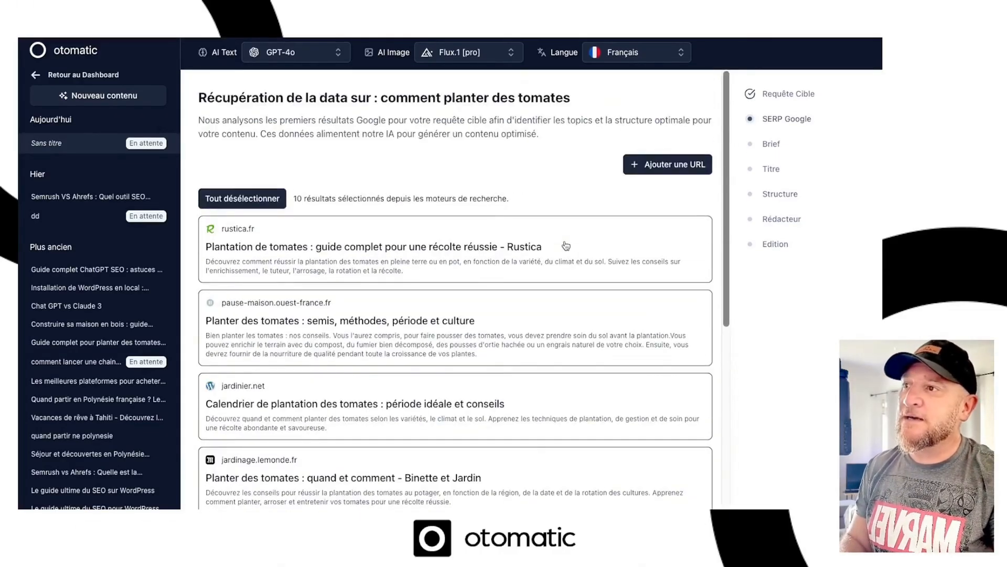
scroll(501, 276, "down", 4)
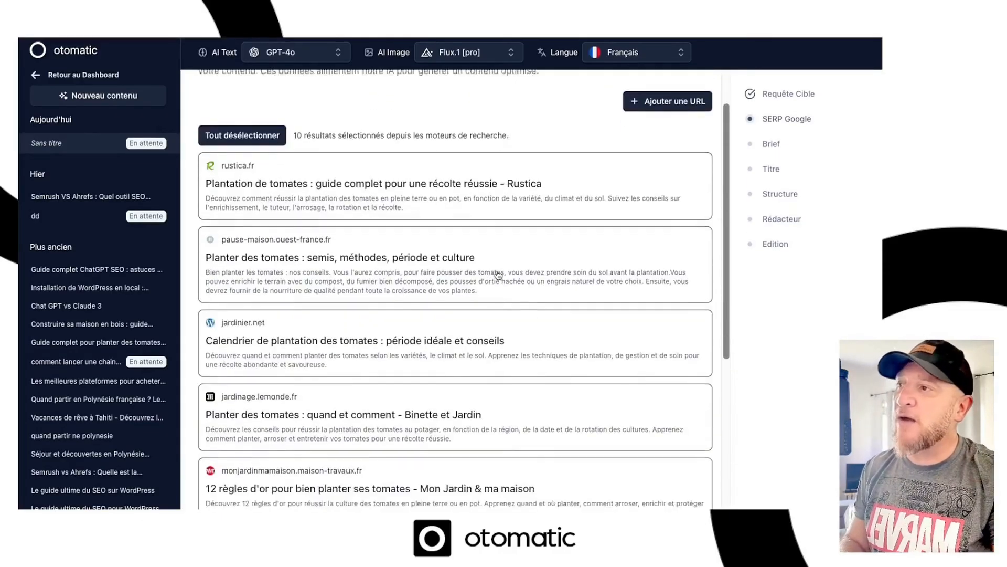
scroll(501, 276, "down", 2)
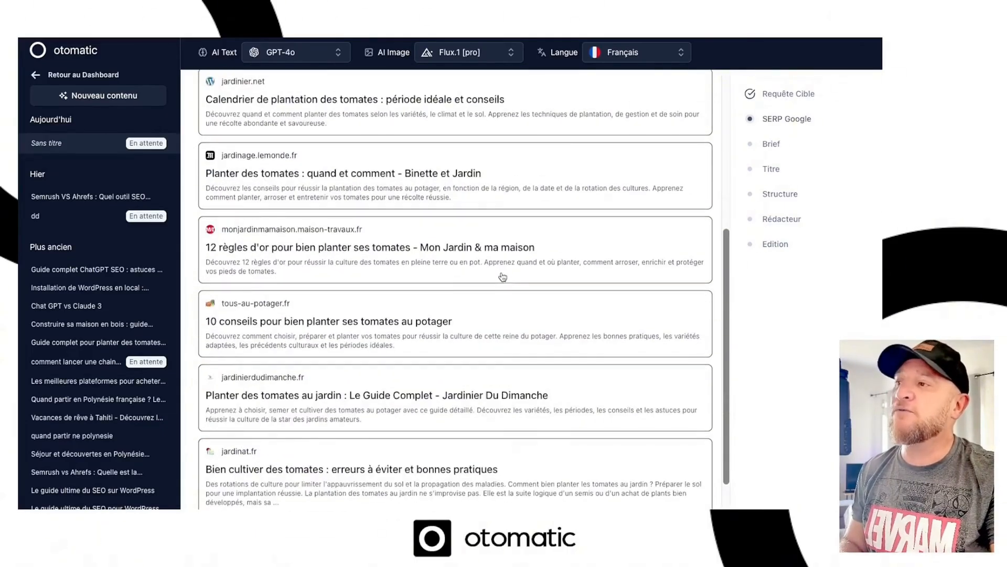
scroll(505, 289, "up", 7)
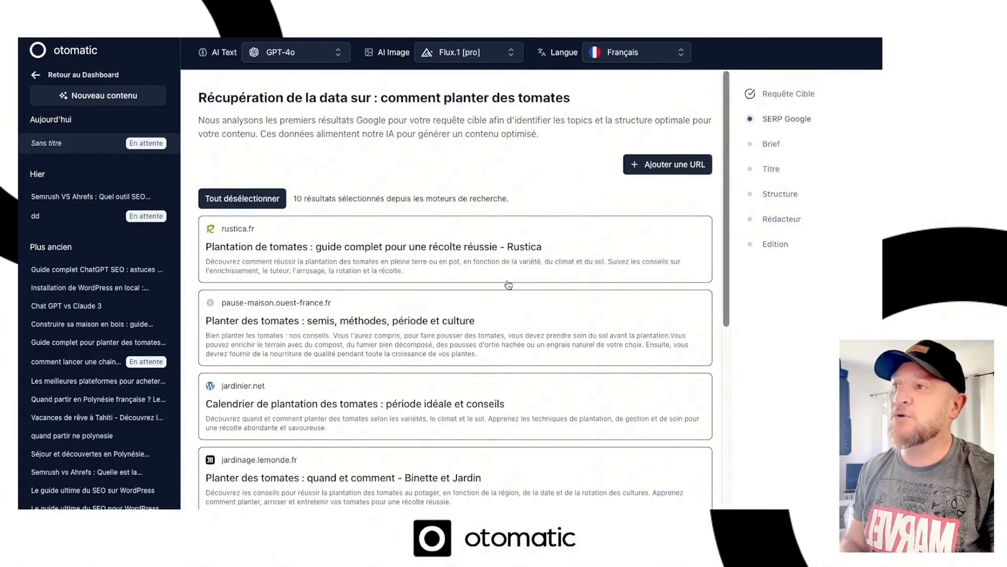
Step: Open the form for adding an extra source URL
left_click(669, 166)
left_click(322, 219)
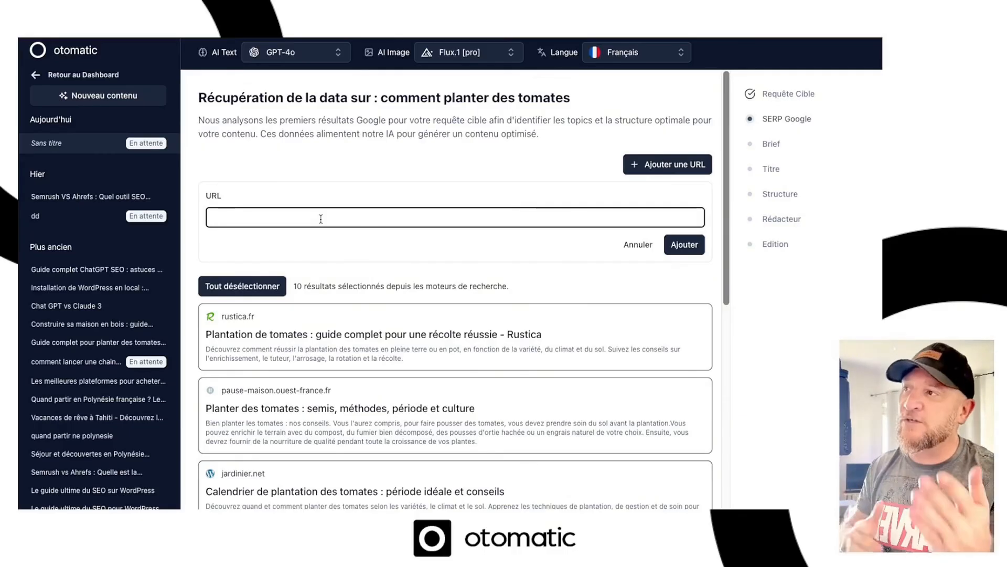
left_click(304, 188)
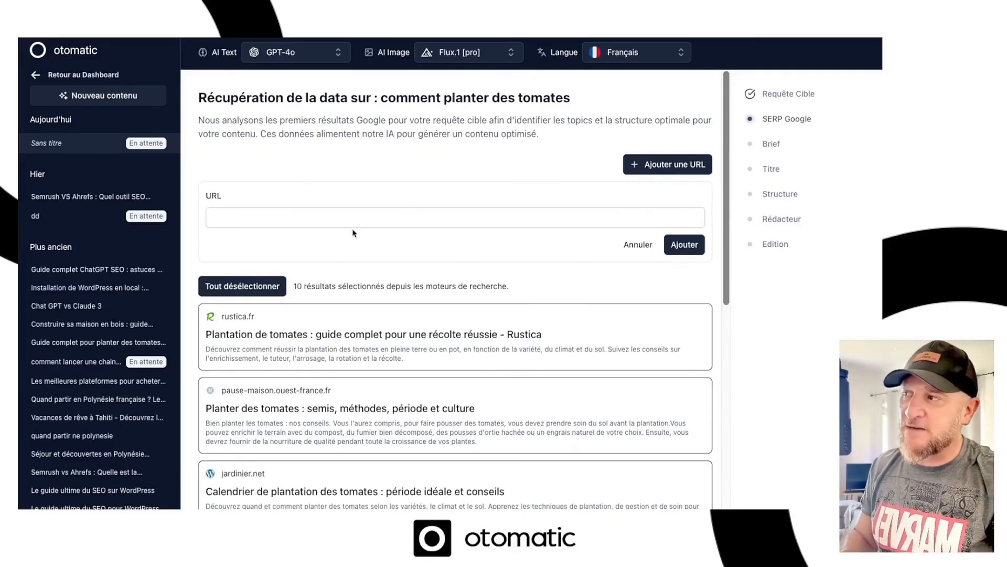
Step: Exclude the rustica.fr result from the sources and select it again
scroll(370, 197, "down", 4)
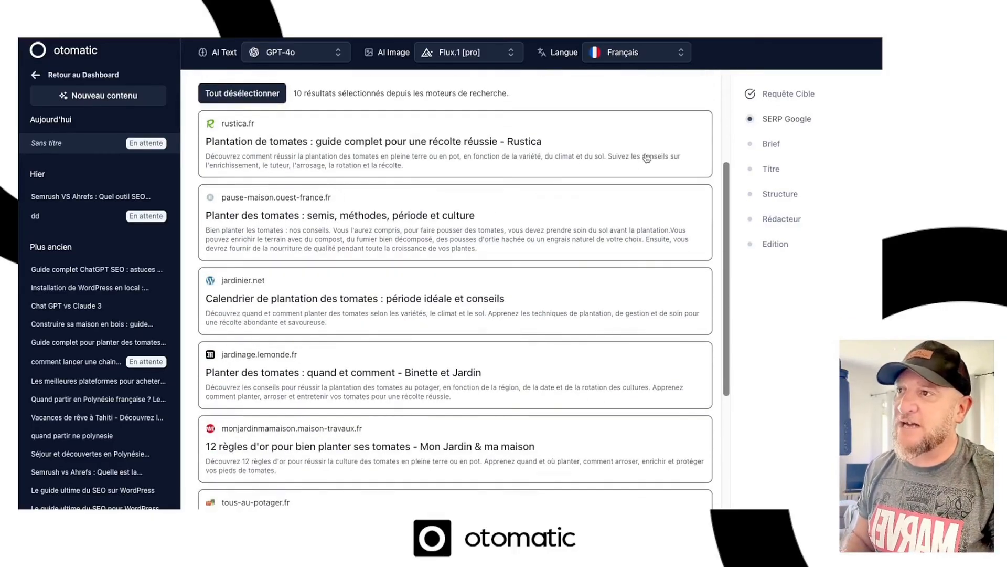
left_click(571, 157)
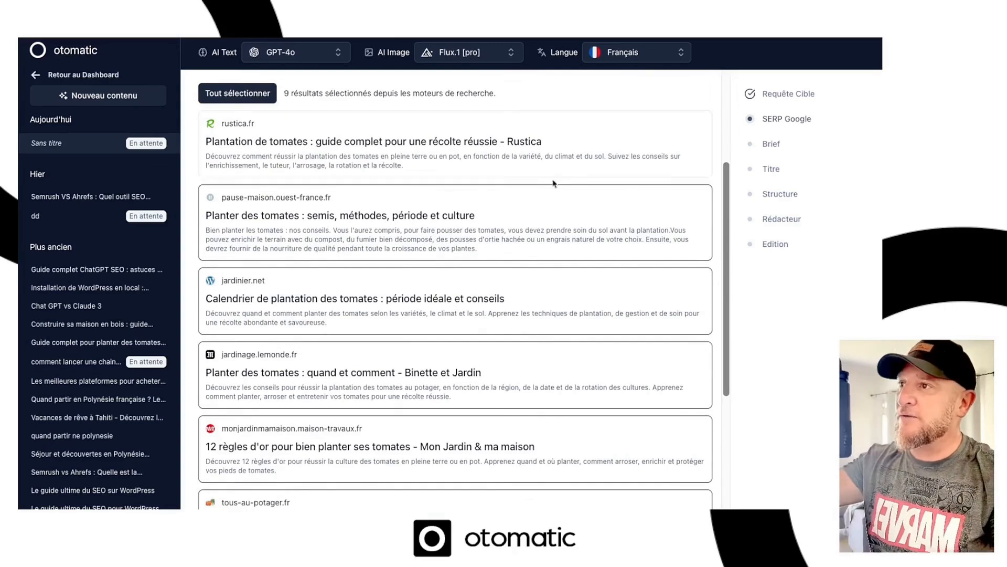
left_click(581, 149)
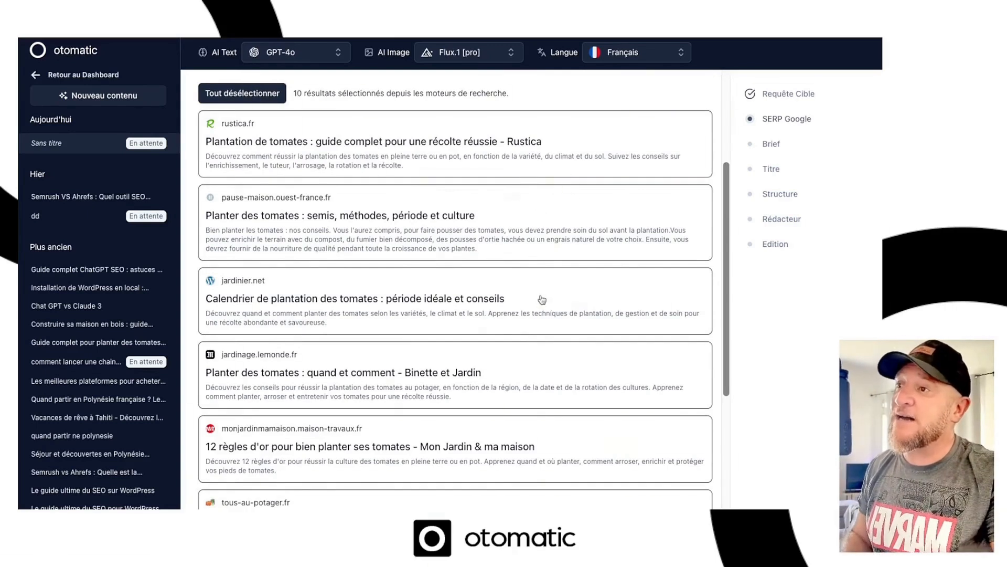
Step: Check the rest of the source list and launch the analysis of the selected results for the brief
scroll(541, 300, "down", 2)
scroll(526, 307, "down", 2)
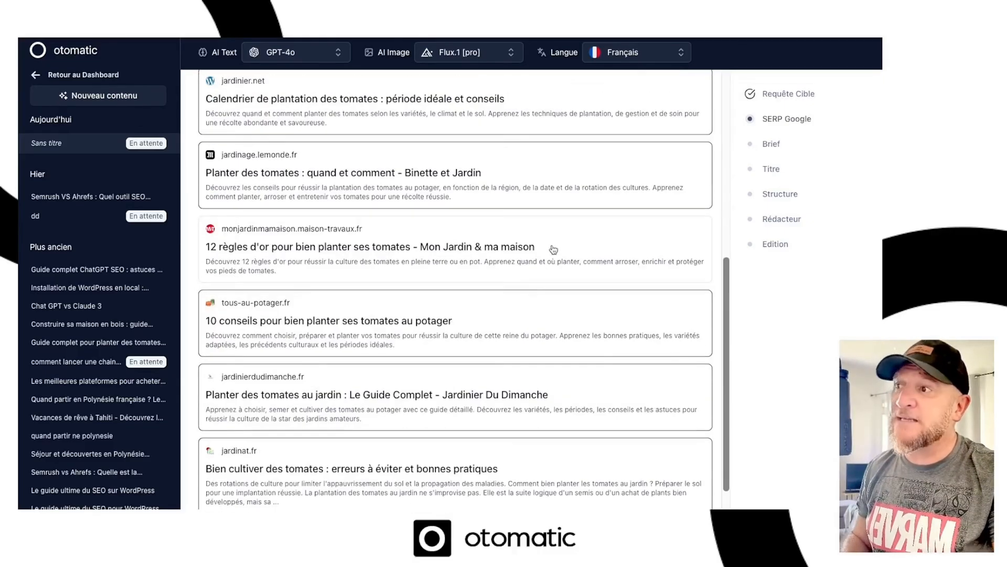
scroll(588, 247, "up", 8)
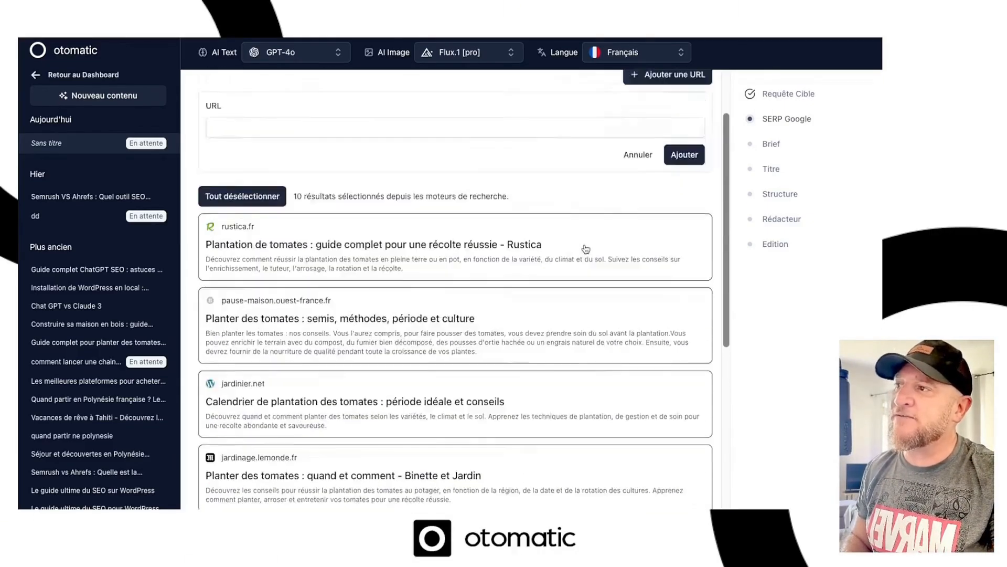
scroll(488, 300, "down", 8)
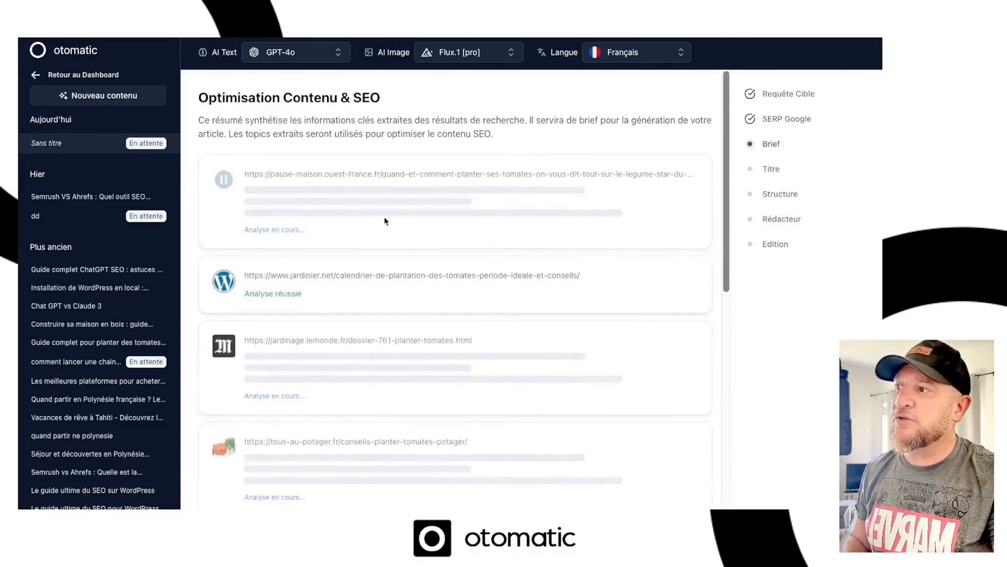
Step: Check the analysis status of each source page while the brief is prepared
scroll(395, 233, "down", 2)
left_click_drag(312, 223, 244, 222)
left_click(317, 227)
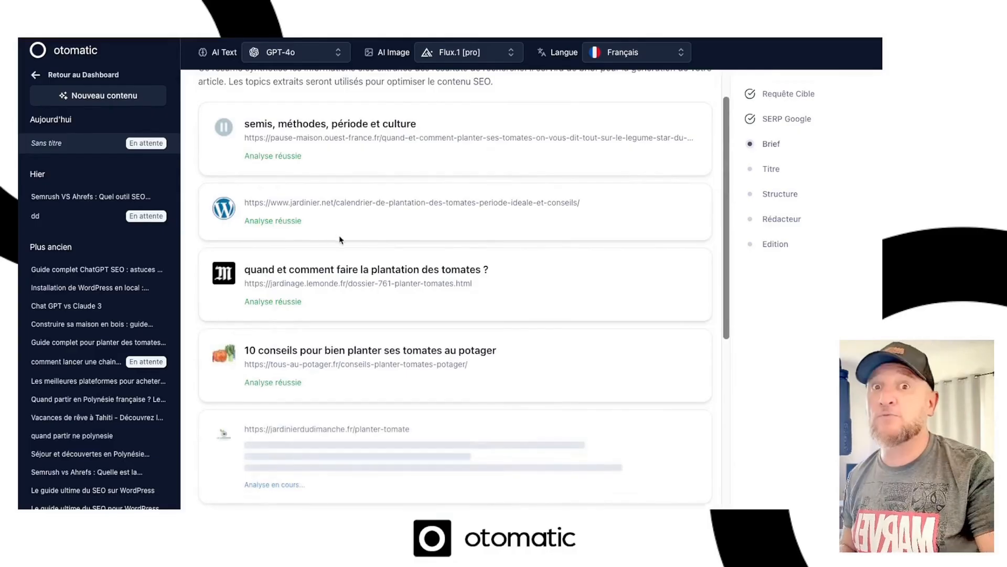
scroll(349, 281, "down", 4)
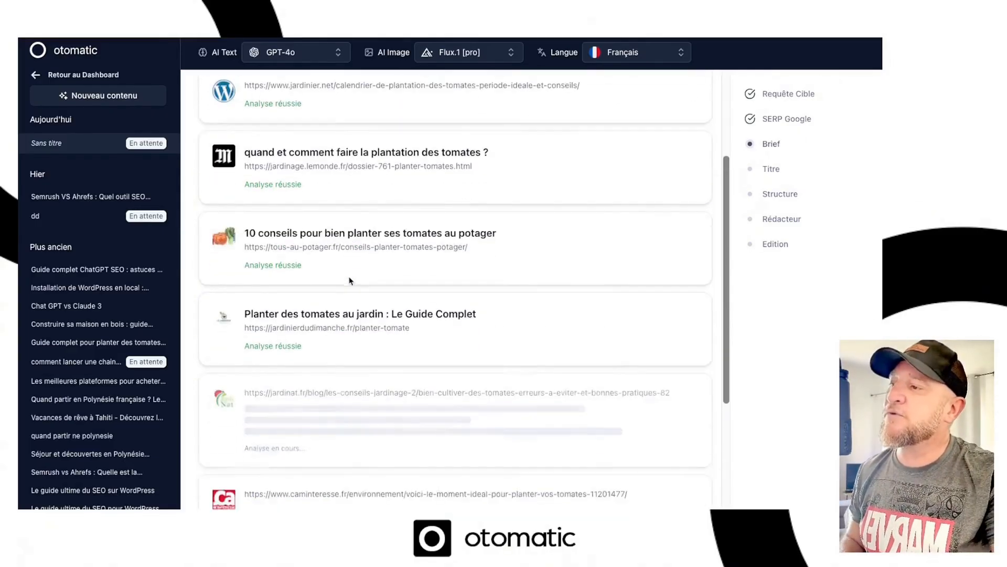
scroll(351, 427, "down", 2)
left_click_drag(340, 381, 243, 380)
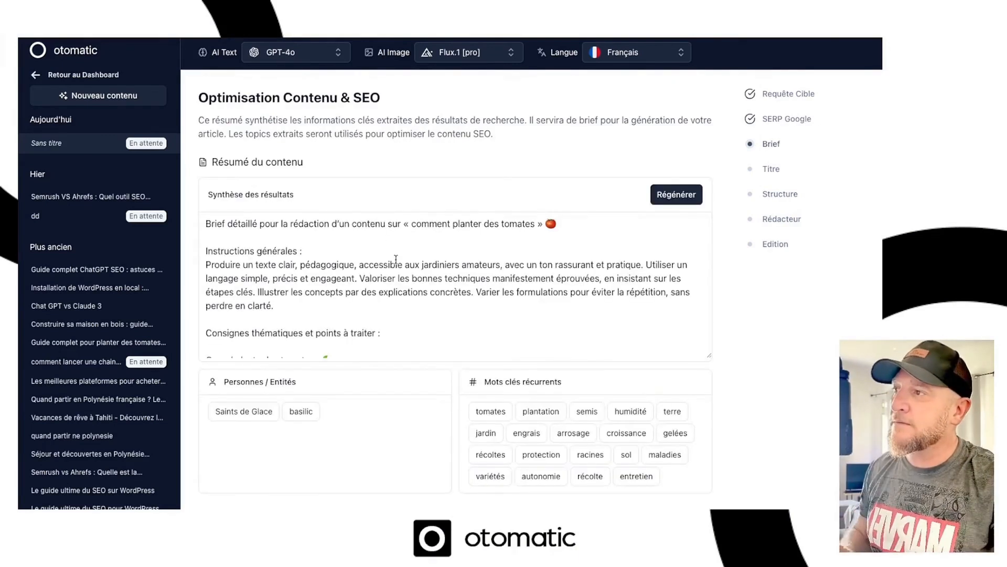
Step: Enlarge the text area of the results synthesis so that more of the brief is readable
scroll(396, 258, "down", 5)
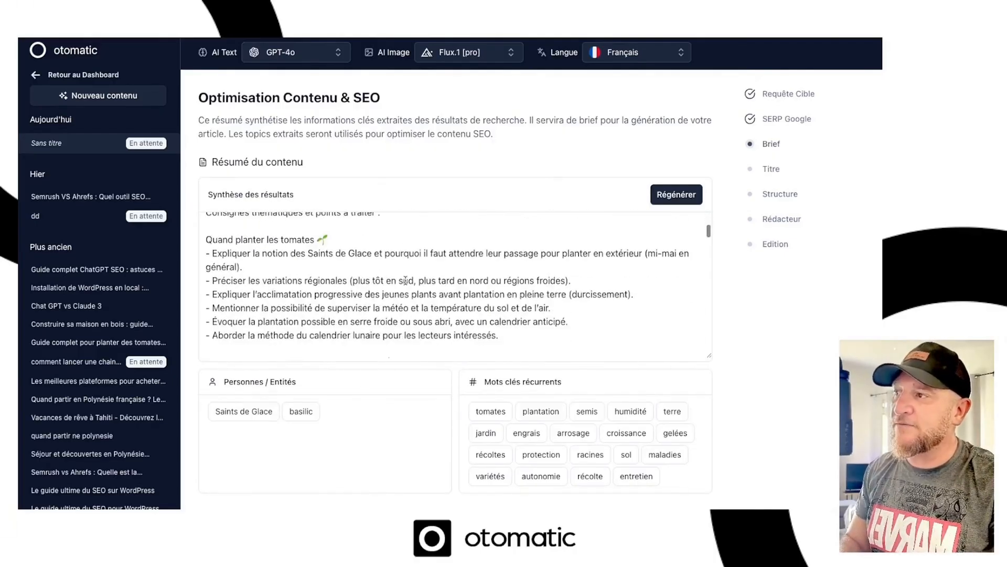
scroll(405, 280, "down", 3)
left_click_drag(708, 356, 708, 503)
scroll(507, 364, "up", 5)
left_click(476, 319)
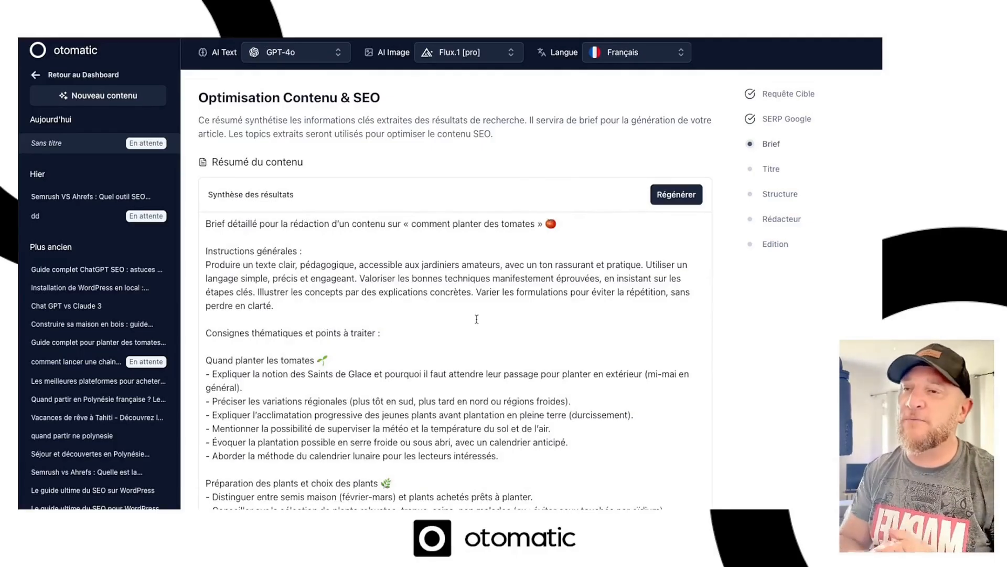
Step: Read through the brief and insert an empty line before its "Embellissements et style" section
scroll(476, 319, "down", 5)
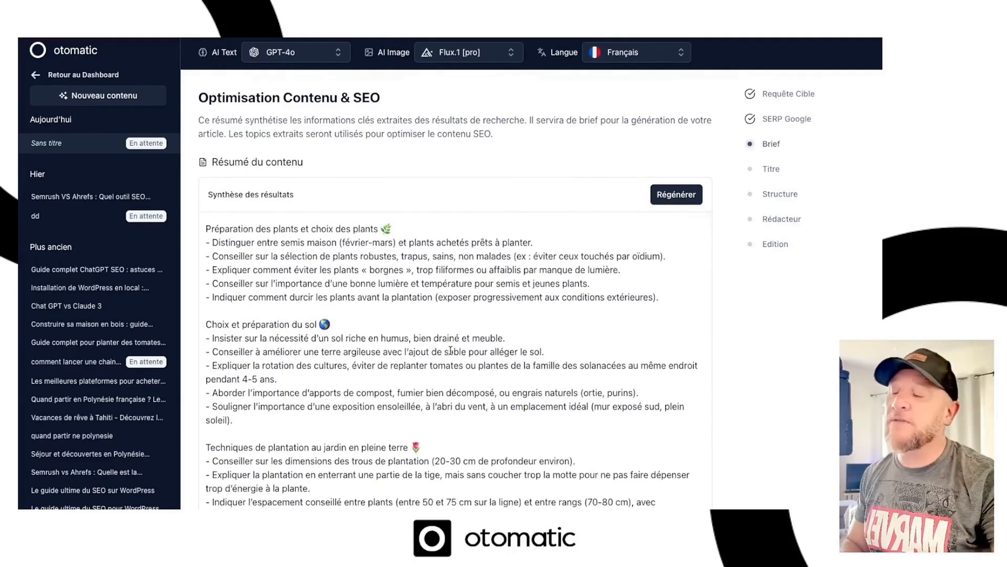
scroll(468, 336, "down", 8)
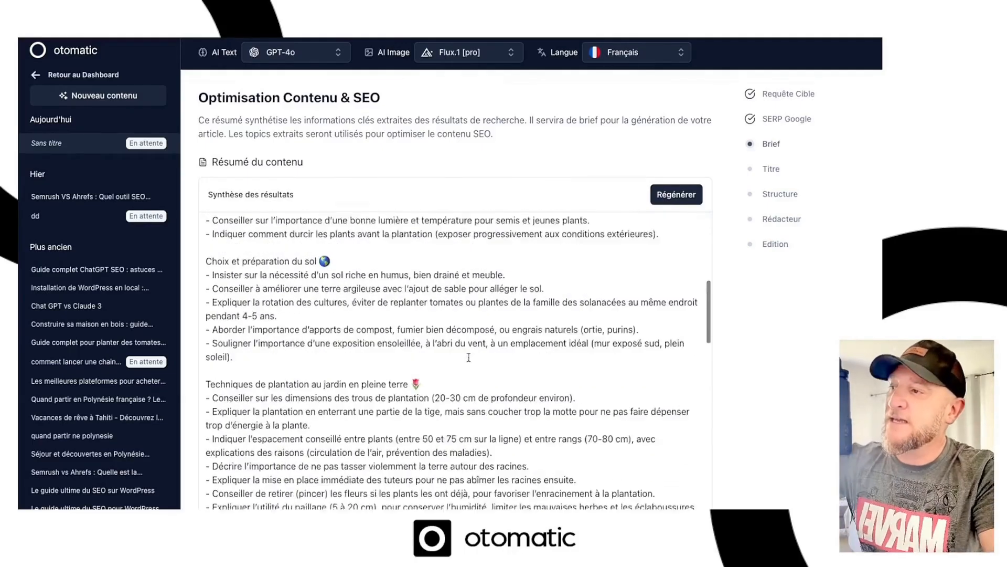
scroll(455, 362, "down", 3)
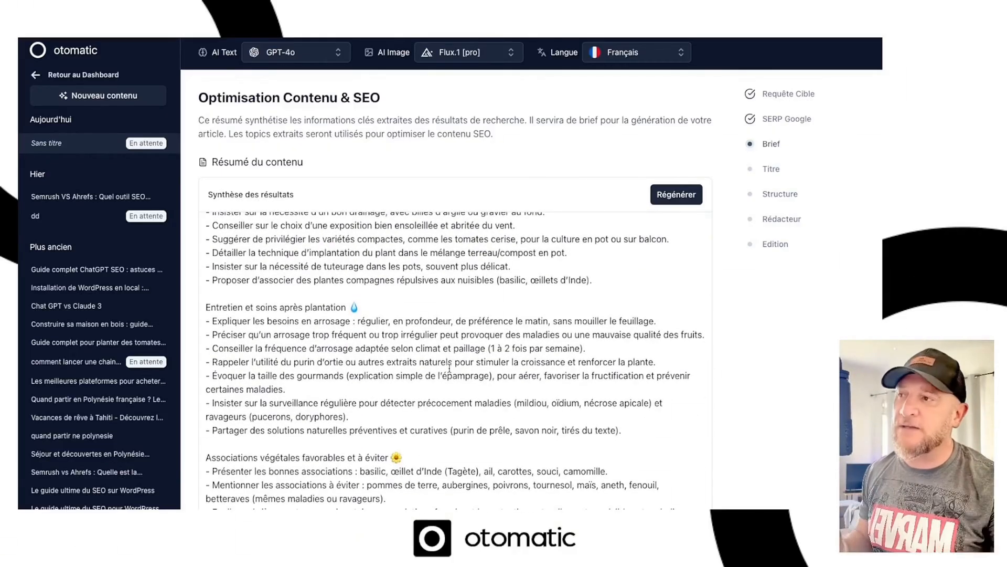
scroll(449, 369, "down", 8)
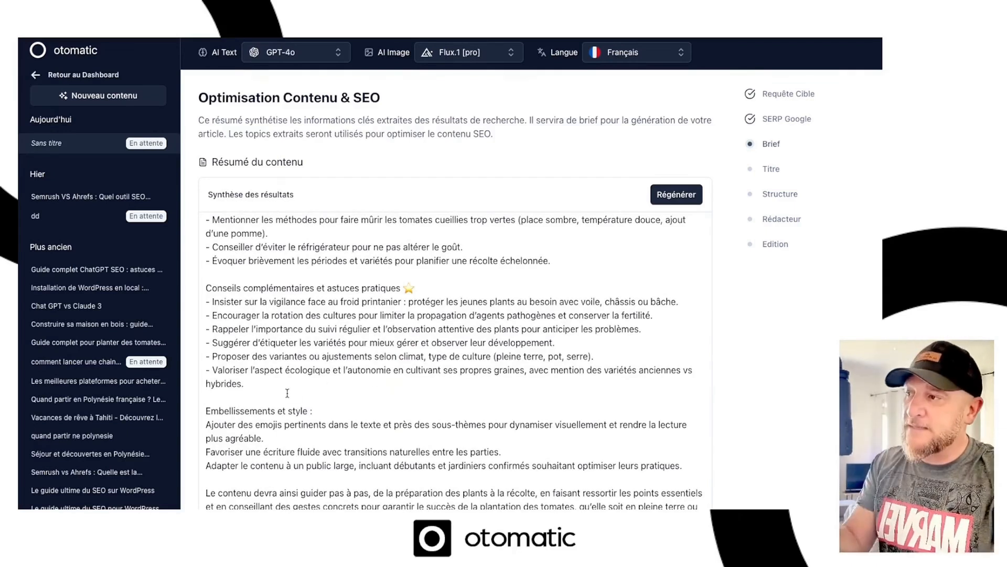
key("Return")
Step: Examine the brief's entities, recurring keywords and detailed SERP analysis, including content structure, visual media and external links
scroll(356, 338, "down", 5)
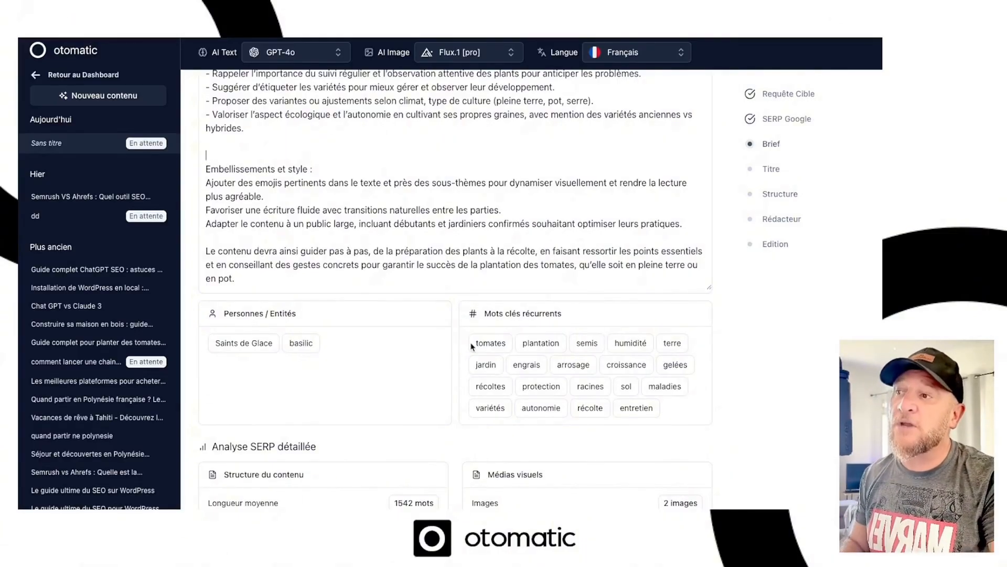
scroll(489, 340, "down", 3)
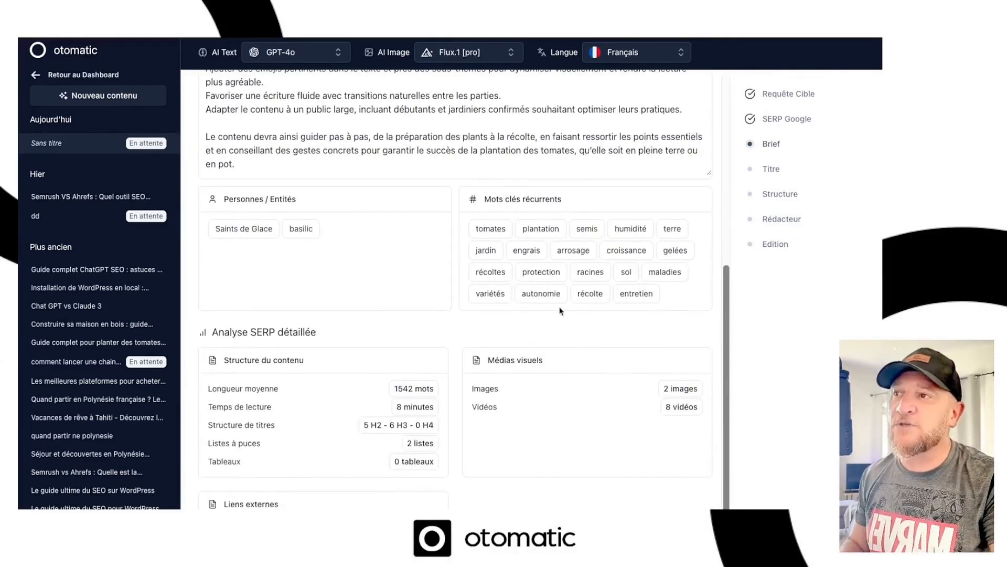
scroll(415, 278, "down", 1)
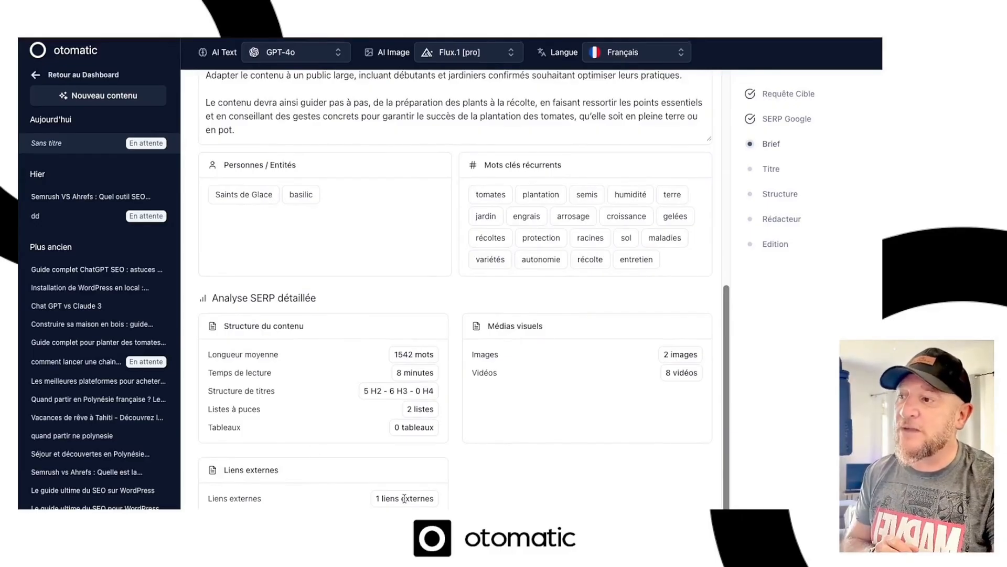
left_click_drag(442, 503, 377, 500)
left_click(489, 501)
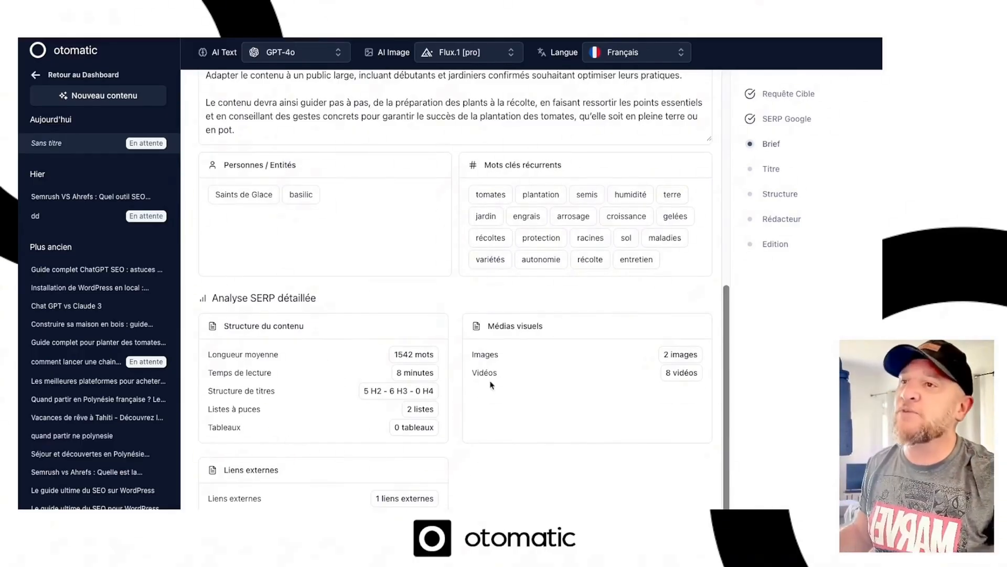
Step: Look over the brief once more from its beginning and proceed to the title generation stage
scroll(496, 385, "up", 7)
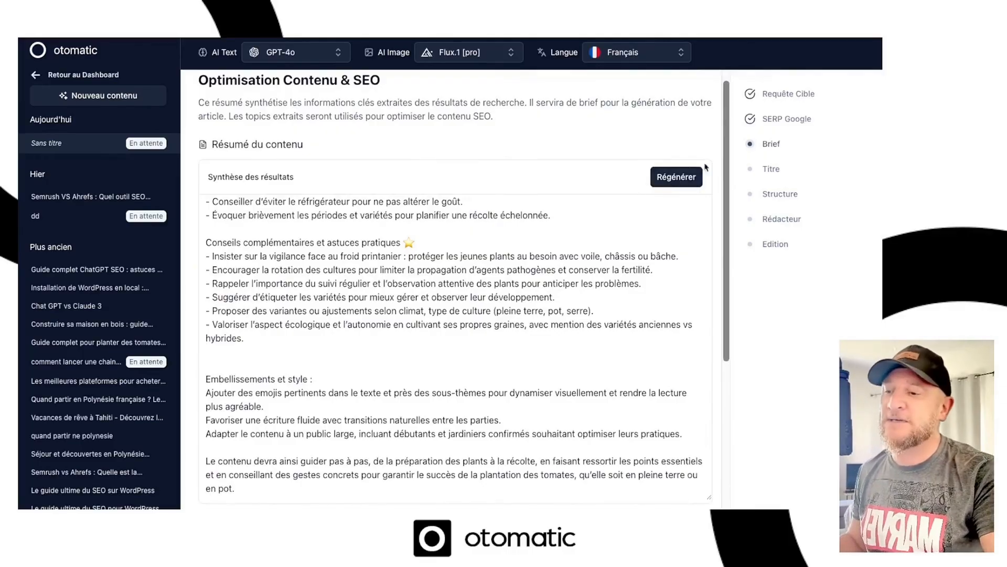
scroll(524, 245, "up", 20)
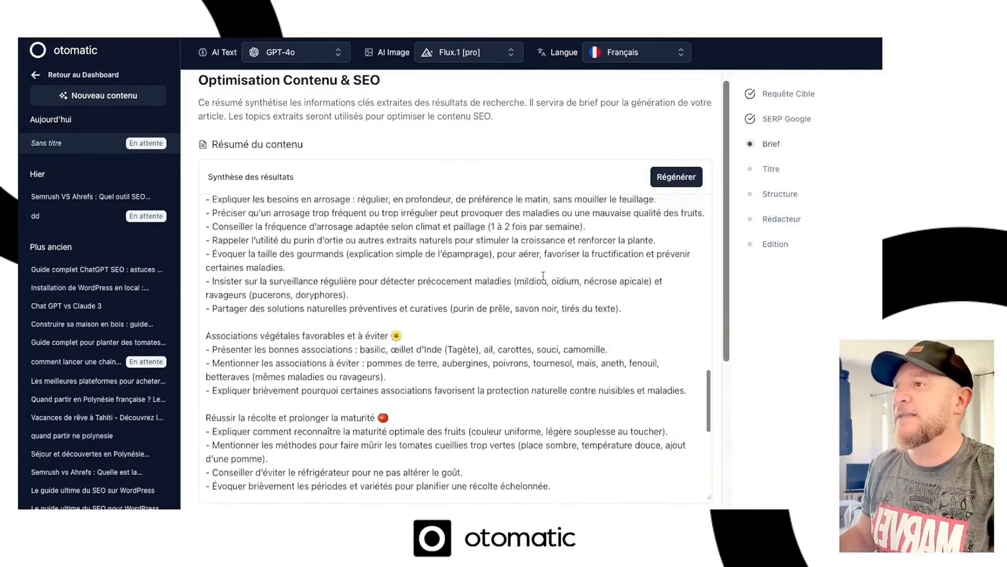
scroll(545, 273, "up", 5)
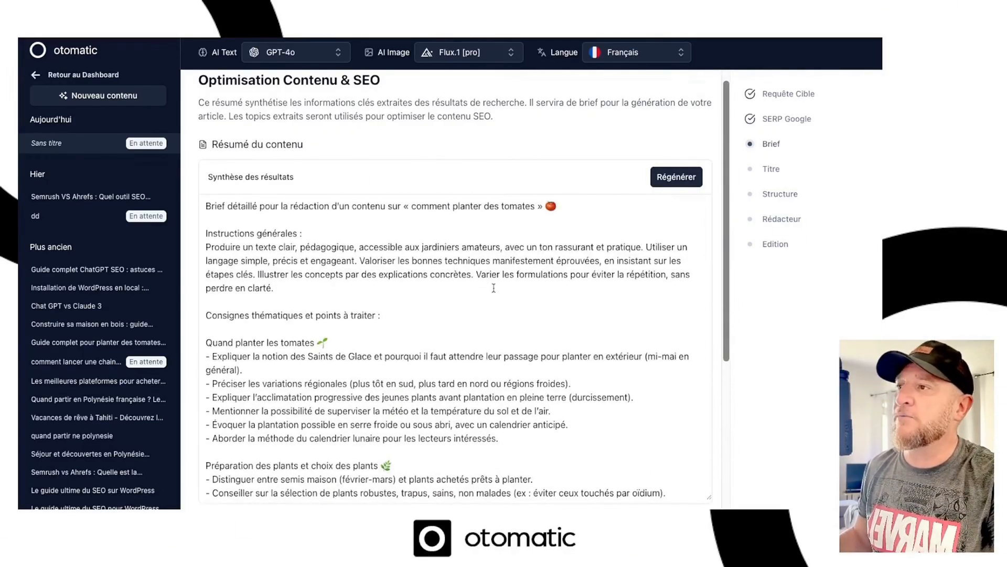
scroll(599, 342, "down", 20)
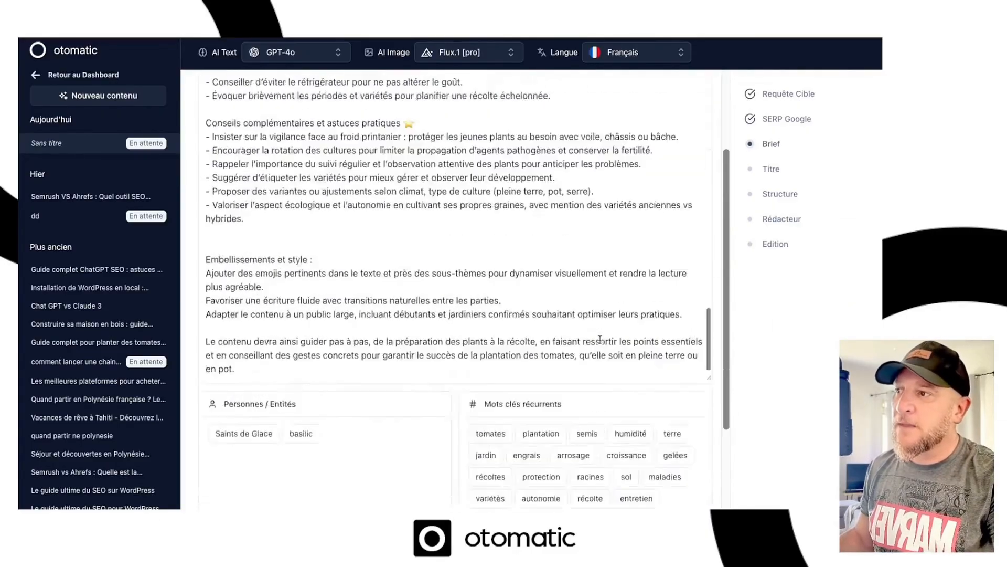
scroll(600, 342, "down", 3)
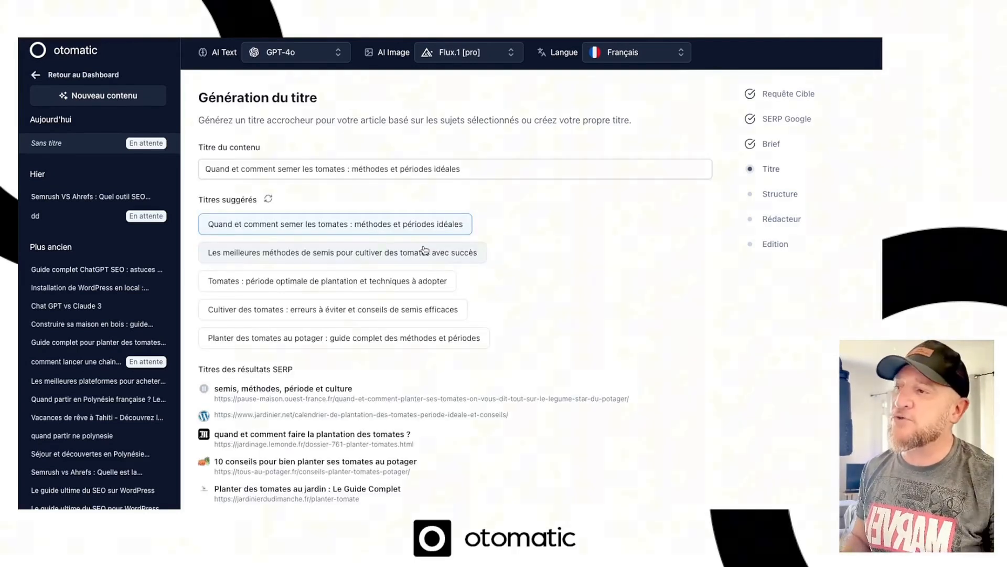
Step: Compare the suggested titles with the SERP result titles and proceed to the structure stage with "Quand et comment semer les tomates : méthodes et périodes idéales"
scroll(198, 276, "down", 2)
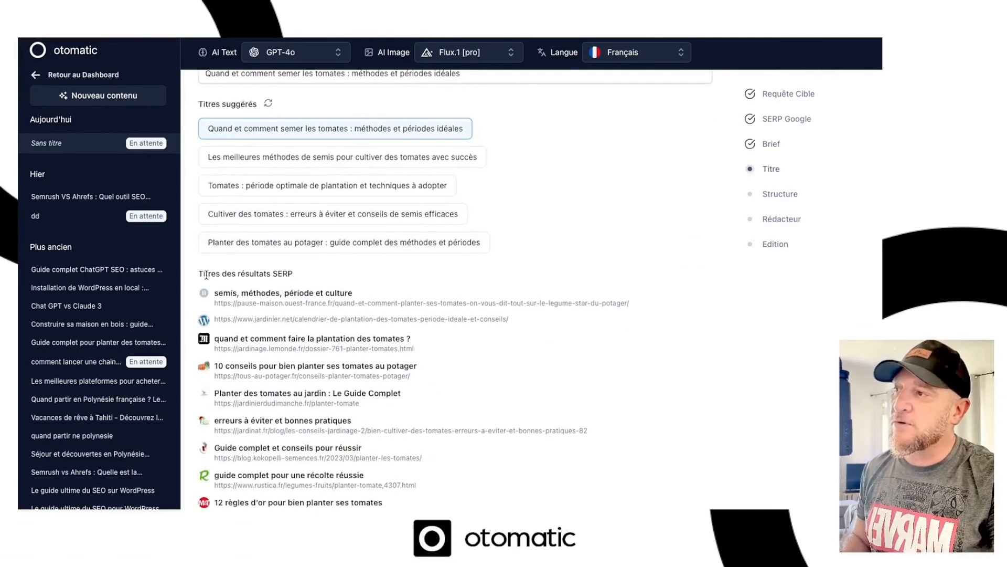
scroll(262, 357, "down", 1)
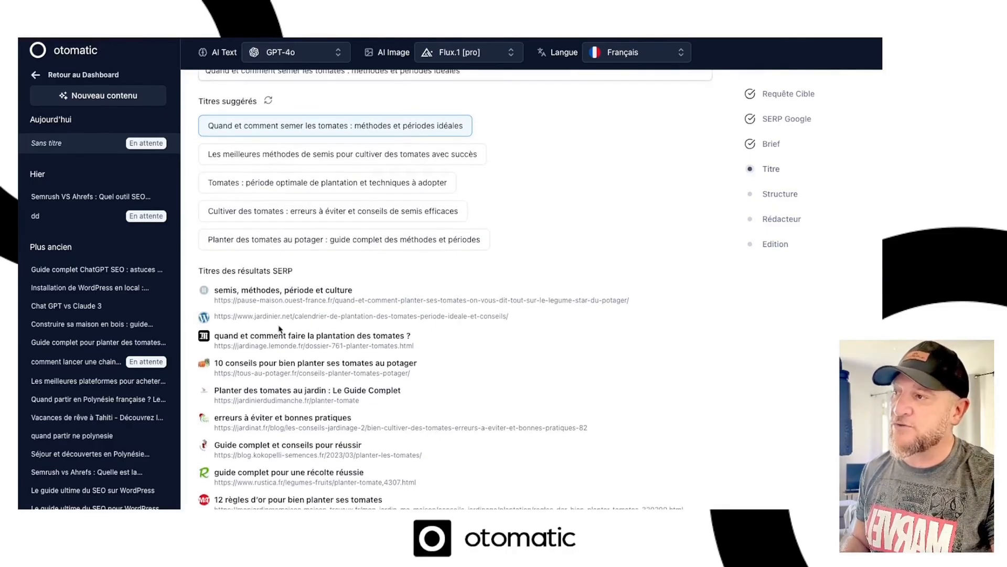
left_click_drag(418, 363, 214, 365)
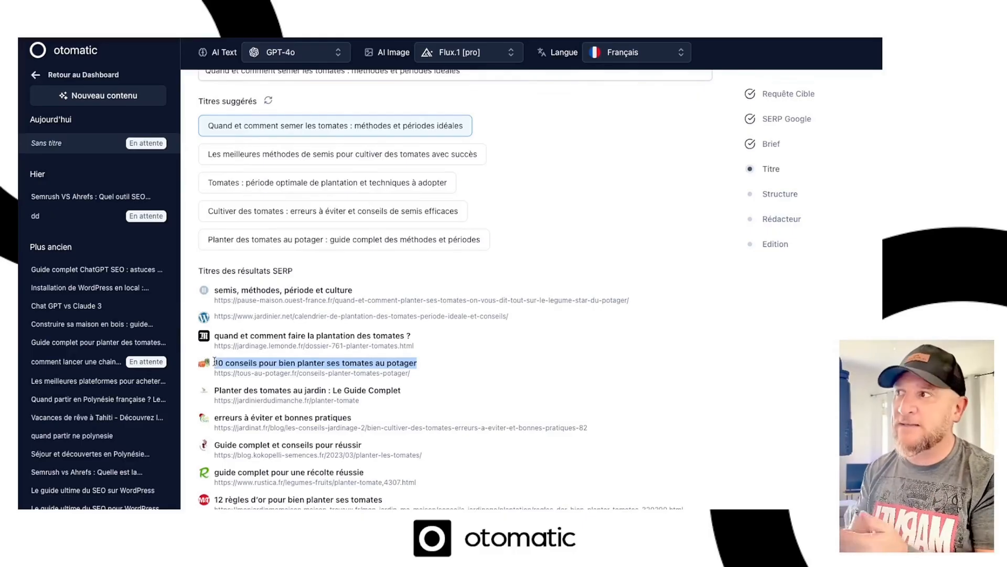
scroll(412, 209, "up", 2)
left_click(462, 166)
left_click_drag(463, 166, 200, 173)
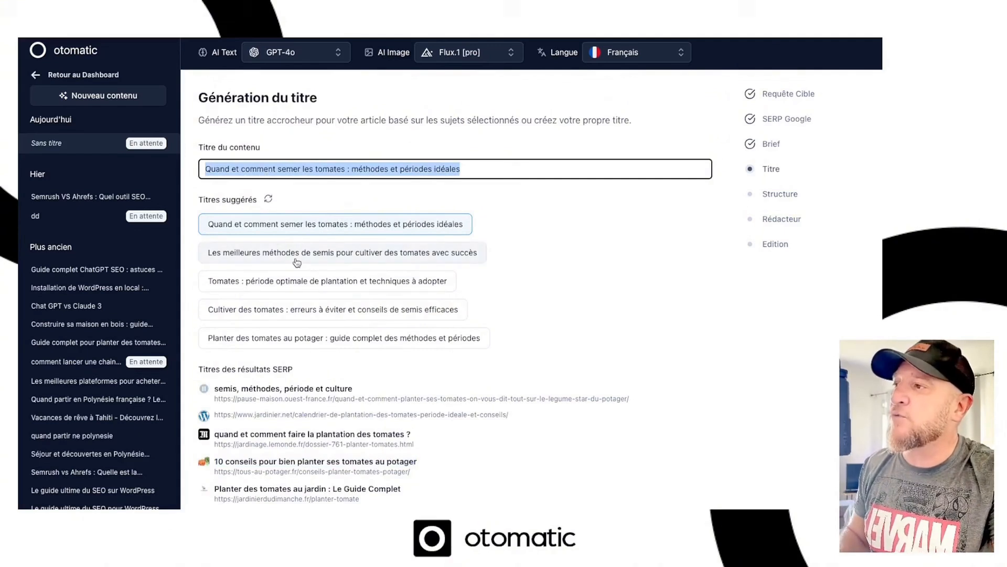
left_click(539, 284)
scroll(483, 320, "down", 2)
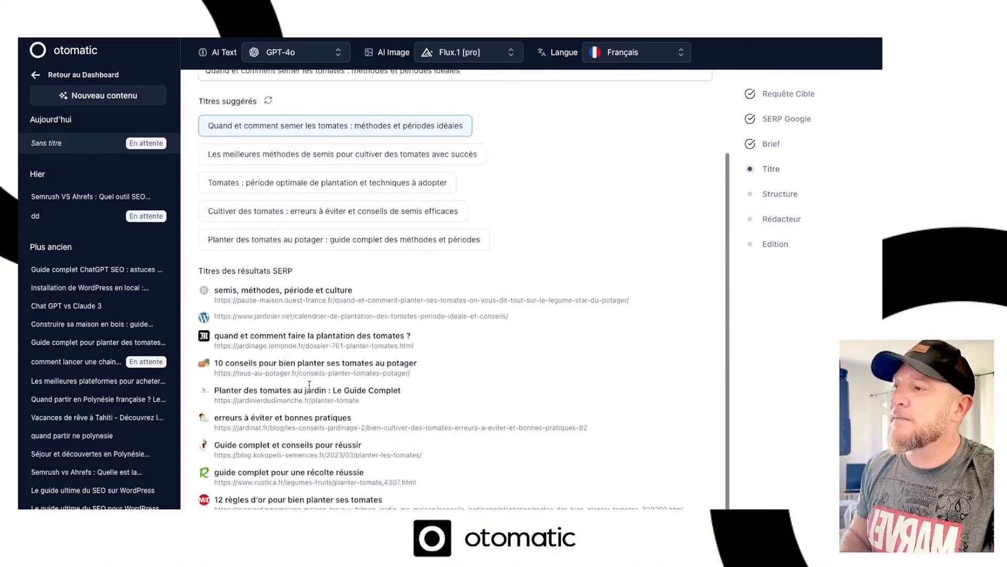
left_click_drag(212, 289, 394, 507)
left_click(376, 378)
scroll(376, 378, "up", 2)
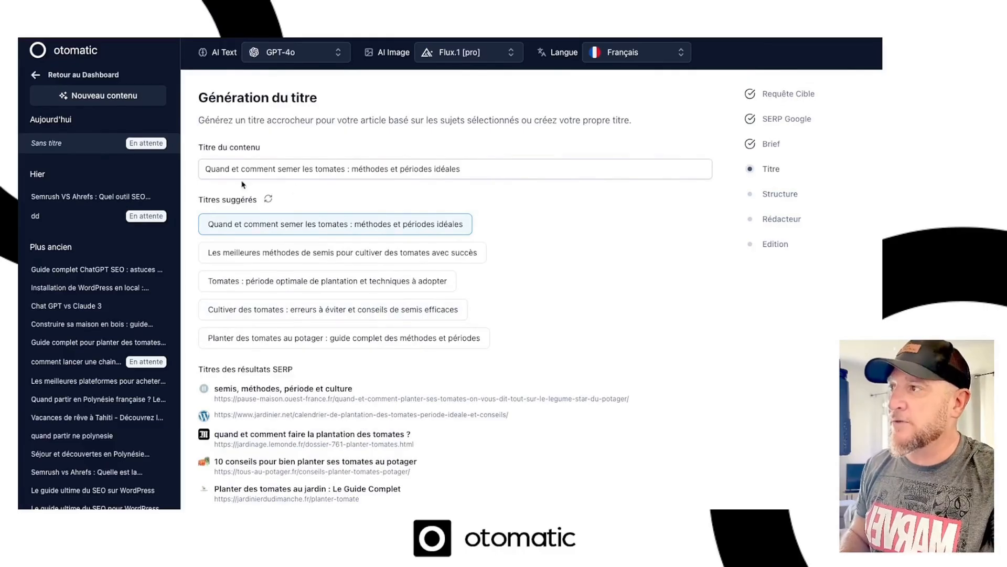
scroll(581, 339, "down", 2)
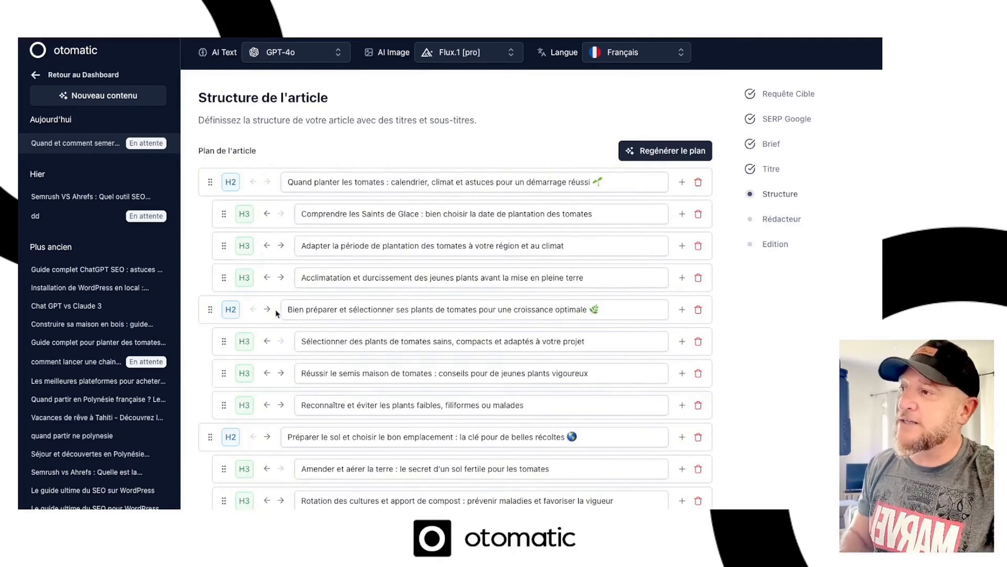
Step: Look through the outline and try out editing the text of the first H3 heading, removing the added characters again
scroll(278, 314, "down", 5)
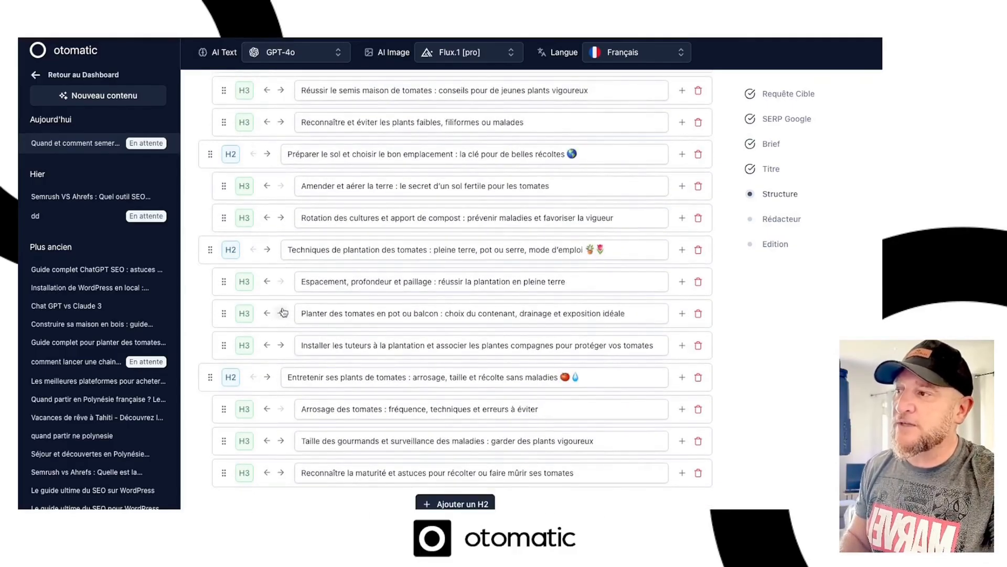
scroll(278, 313, "up", 5)
left_click(414, 182)
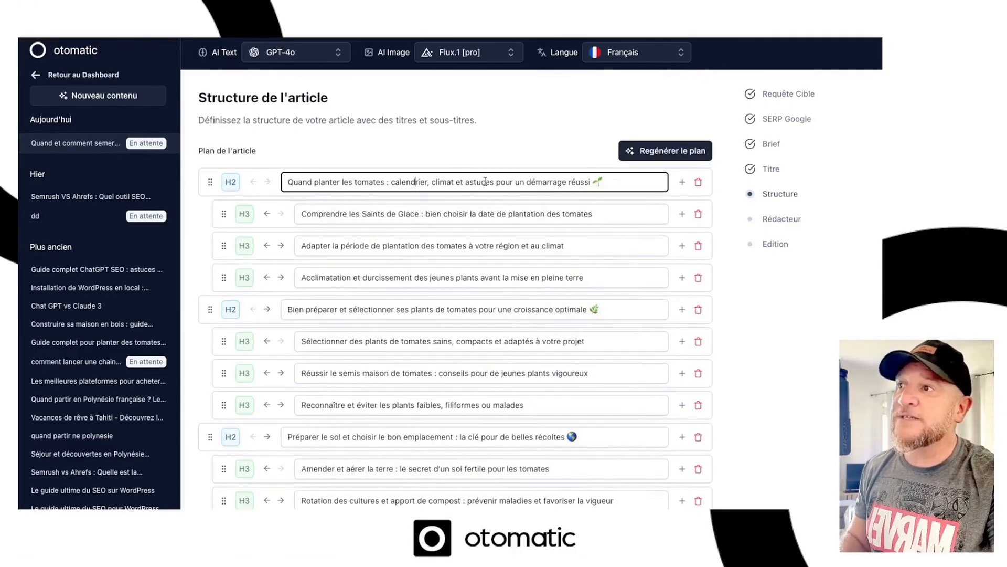
left_click_drag(603, 182, 284, 179)
left_click(585, 213)
type("fdgdf")
key("BackSpace")
key("BackSpace")
key("BackSpace")
key("BackSpace")
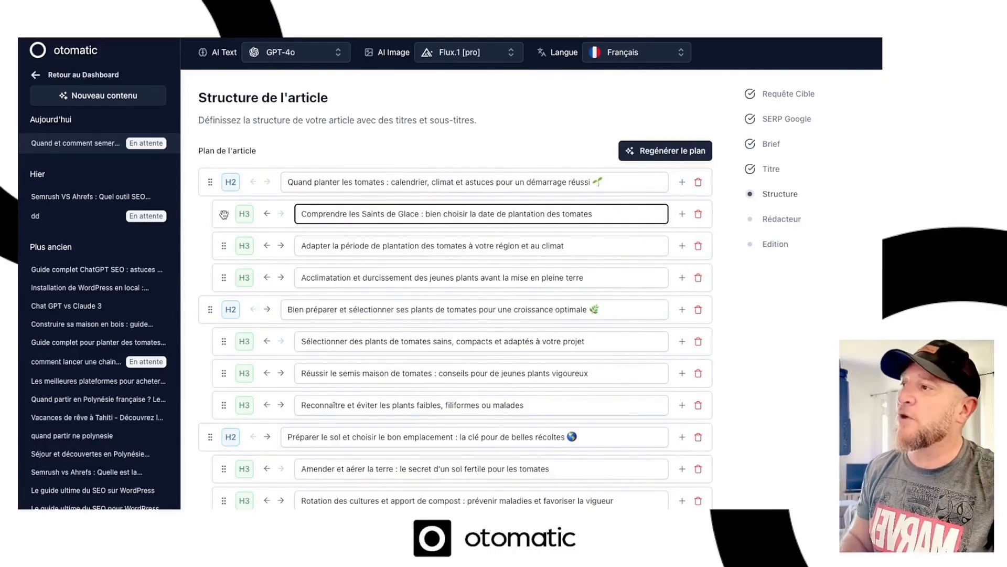
Step: Move the Saints de Glace H3 below the H3 on region and climate, and add a new H2 at the outline's end
left_click_drag(224, 213, 223, 245)
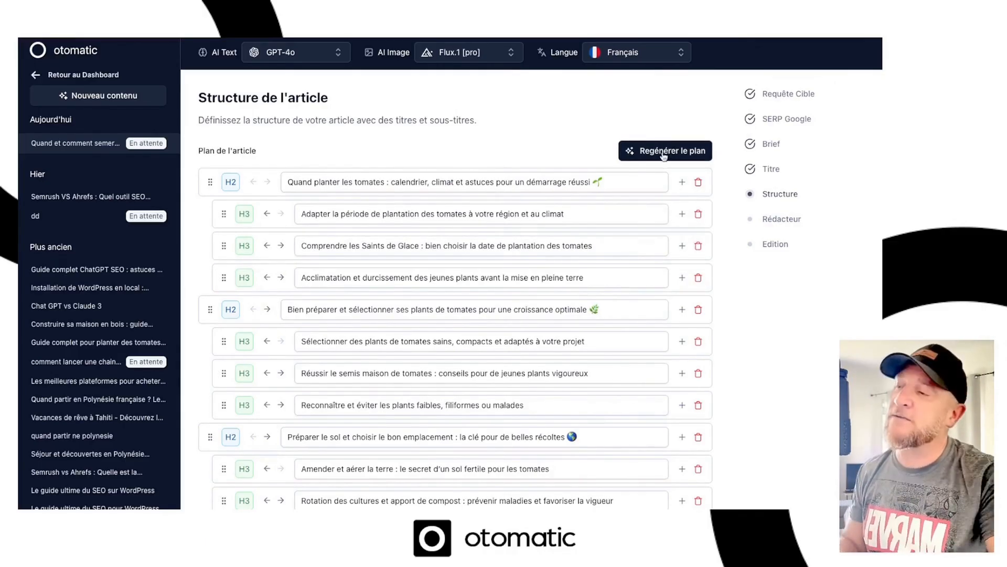
scroll(514, 409, "down", 5)
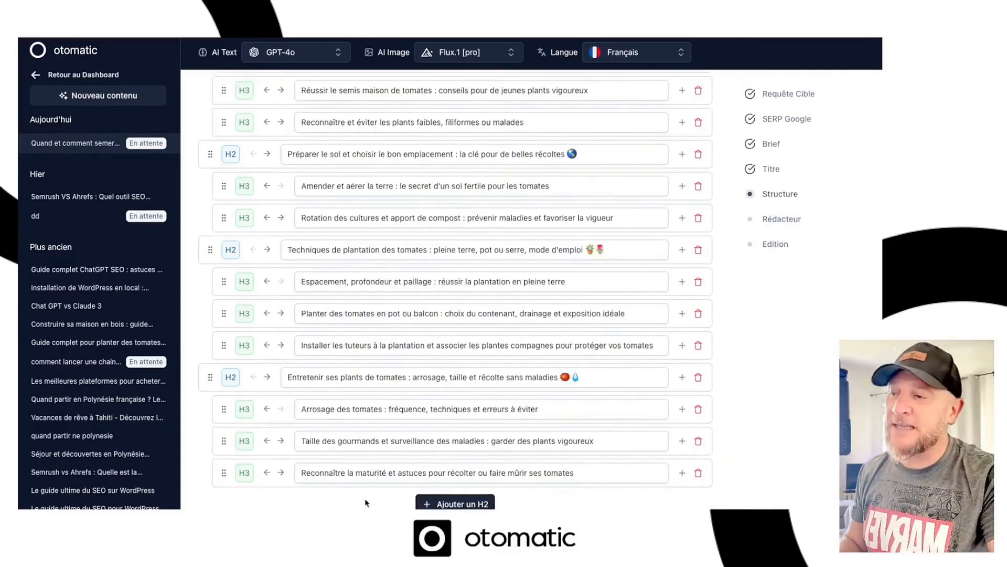
left_click(455, 504)
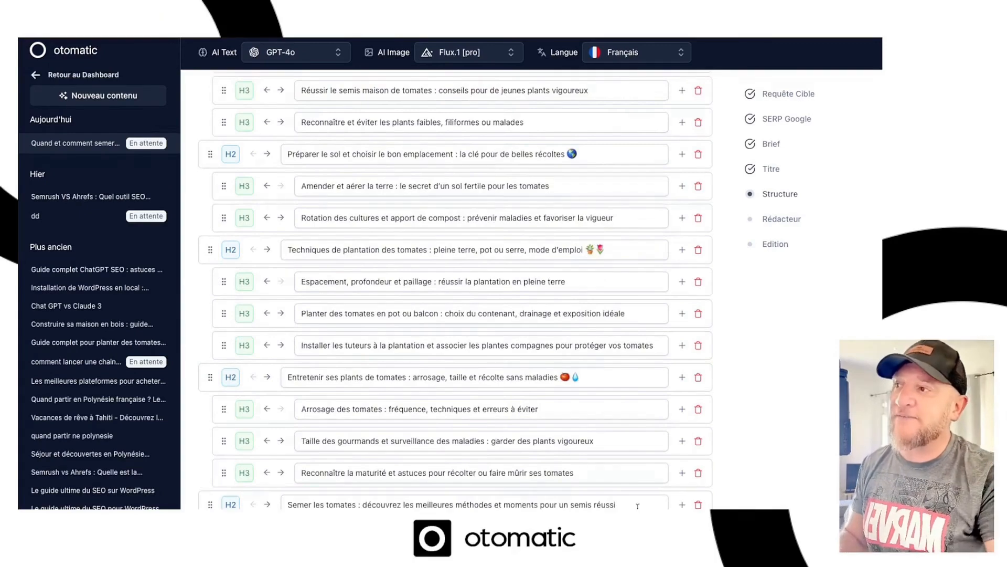
Step: Proceed from the outline to the AI writer stage and fill in the profile's name and the age 40
scroll(457, 305, "up", 5)
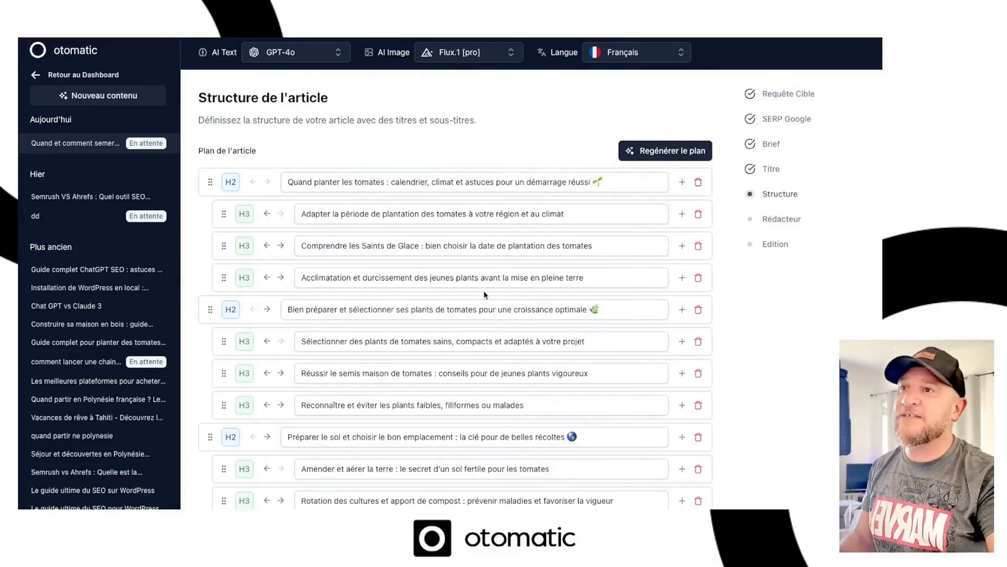
scroll(493, 295, "down", 6)
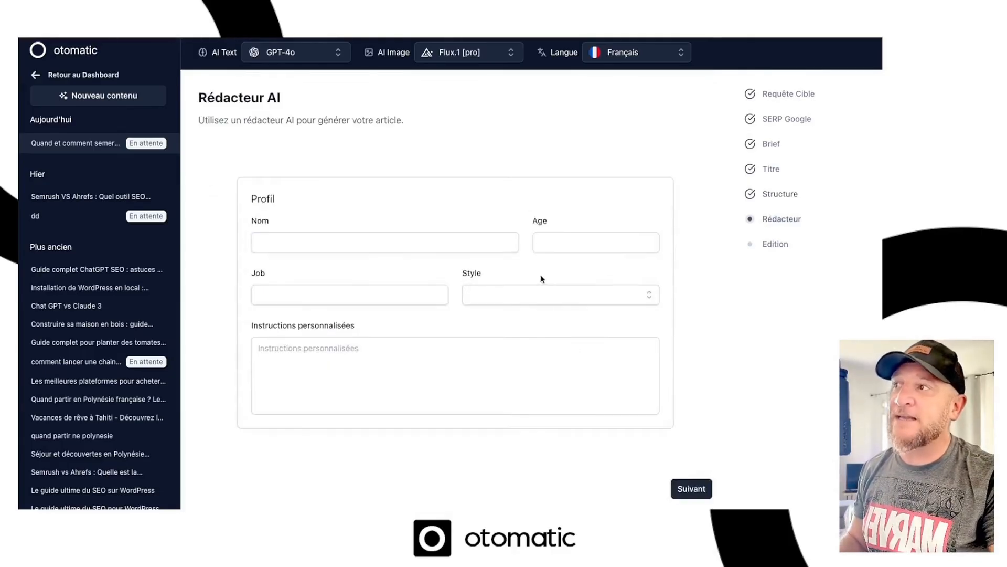
left_click(306, 250)
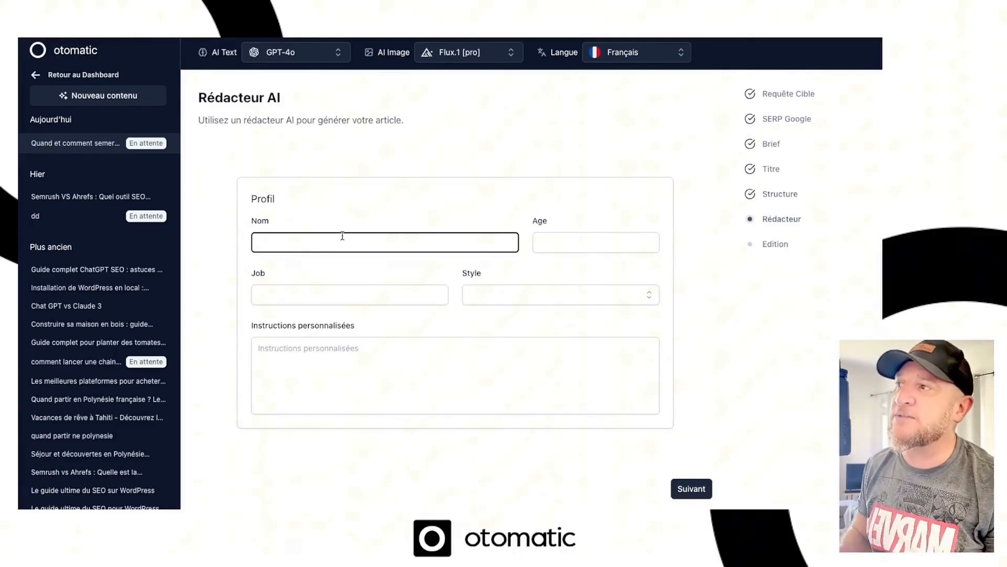
type("freudix")
left_click(576, 245)
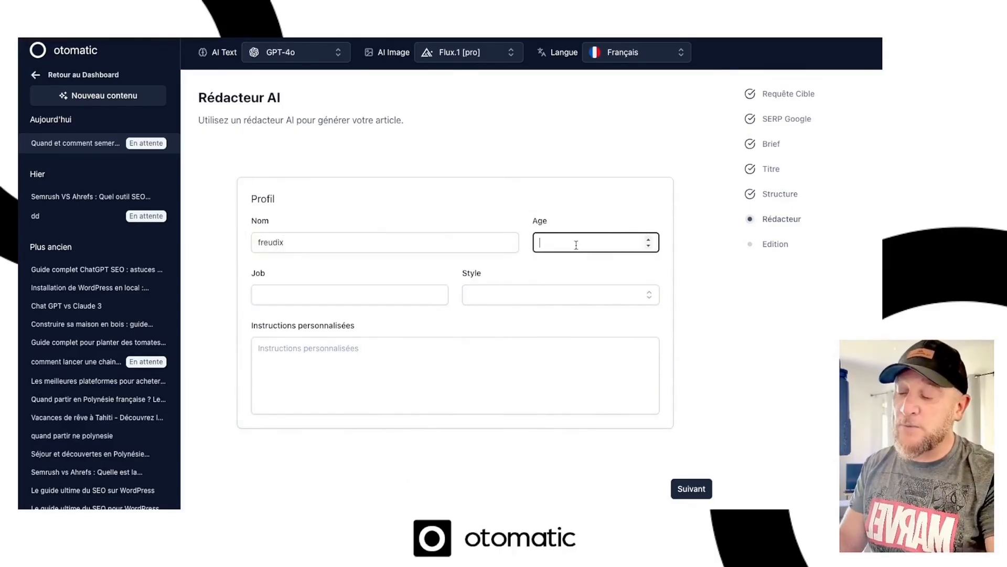
type("40")
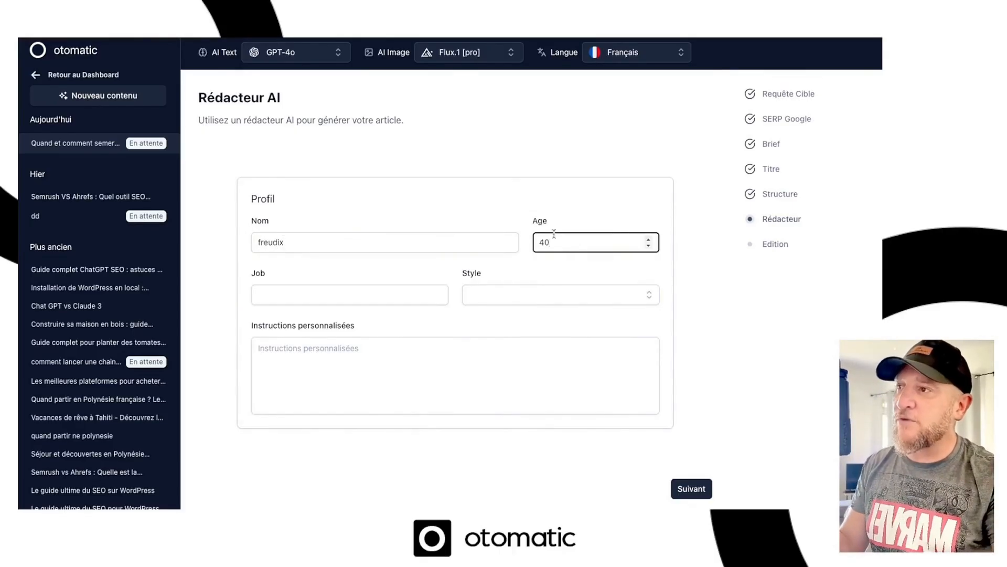
Step: Set the writer's job to "Agrigulteur" and the style to Dynamique, and proceed to the editing stage without custom instructions
left_click(293, 294)
type("Agricu")
type("ulteur")
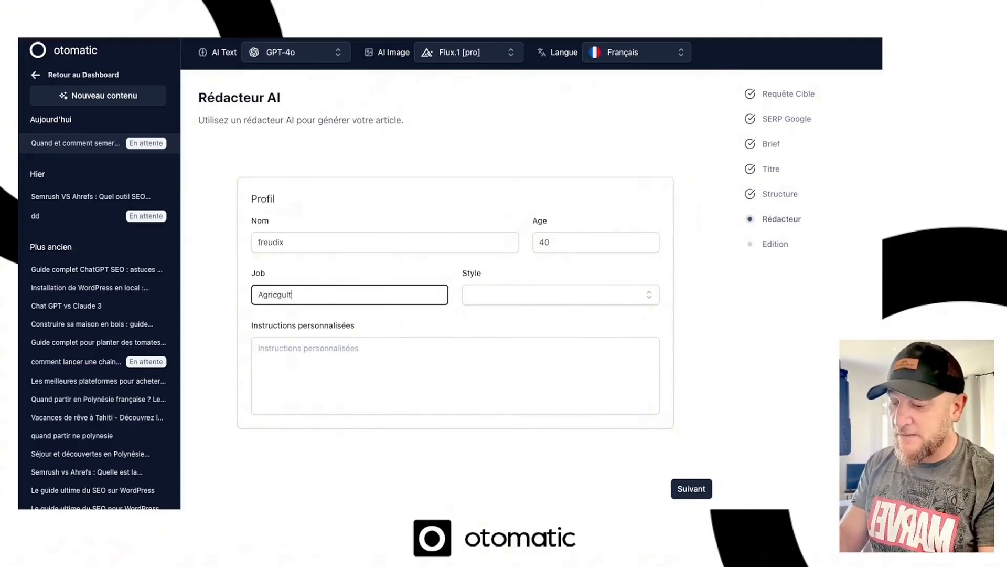
left_click(278, 295)
key("BackSpace")
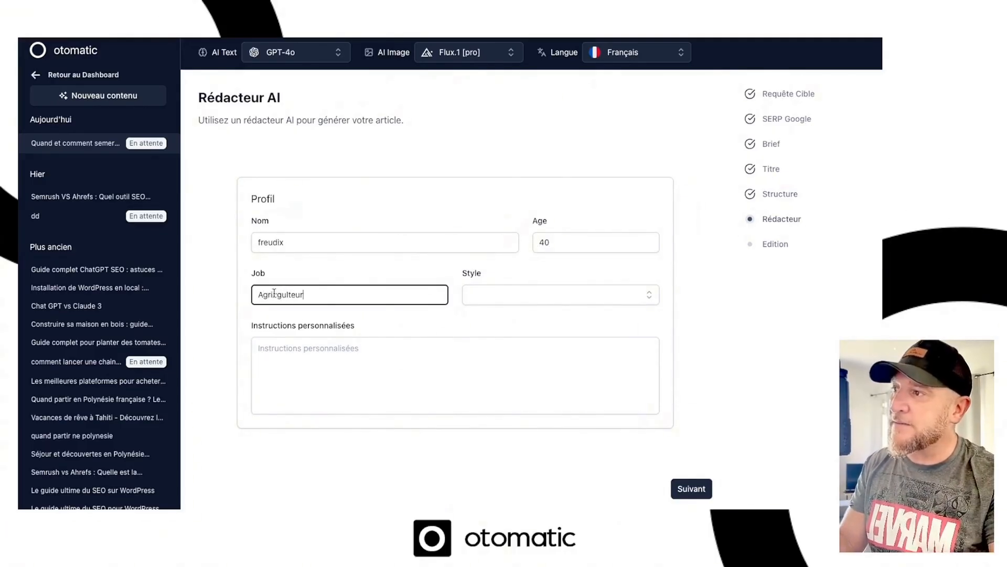
left_click(515, 298)
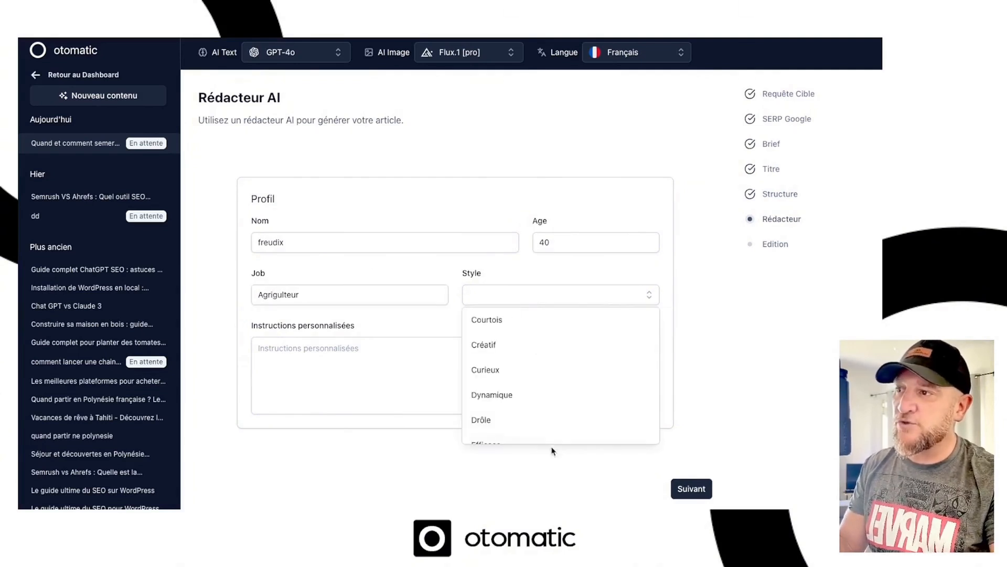
left_click(497, 398)
left_click(347, 370)
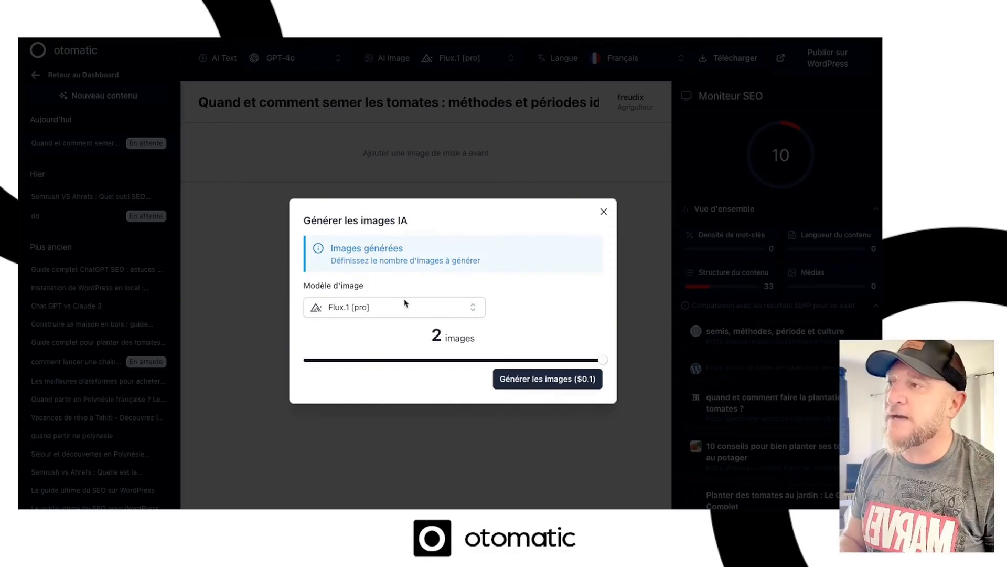
Step: Choose GPT Image 1 Medium as the model for the article's AI images
left_click(356, 308)
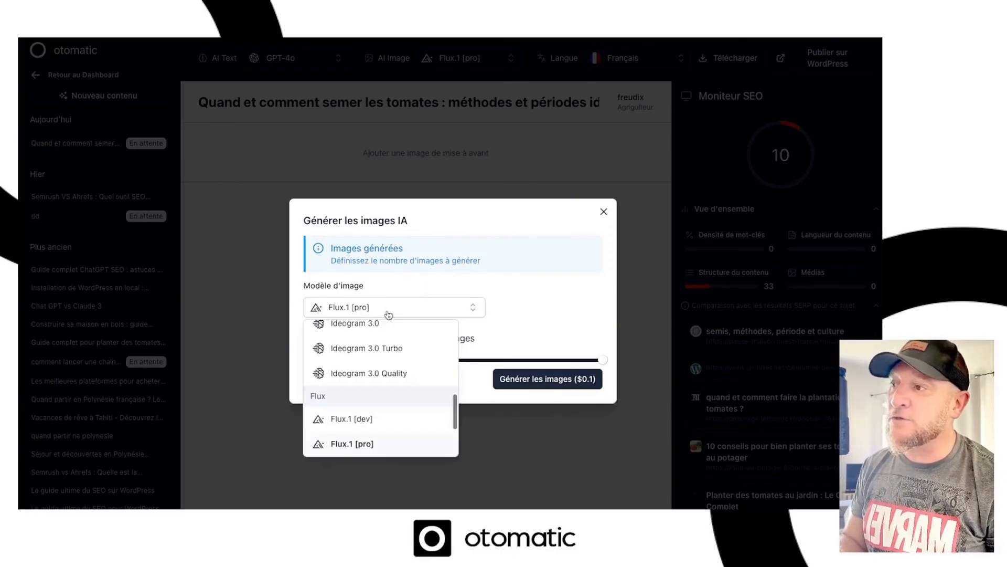
scroll(388, 373, "up", 5)
scroll(389, 373, "up", 2)
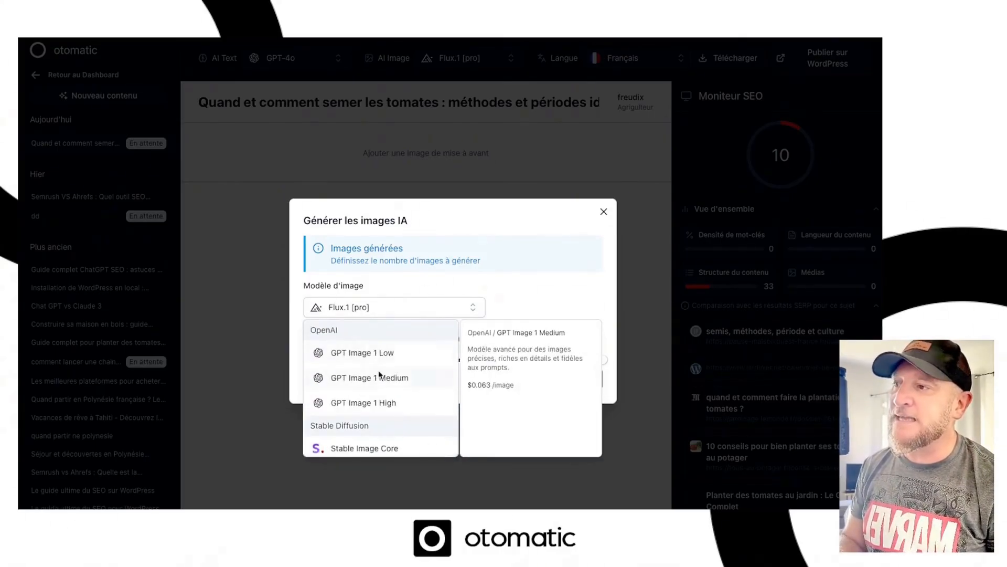
left_click(384, 378)
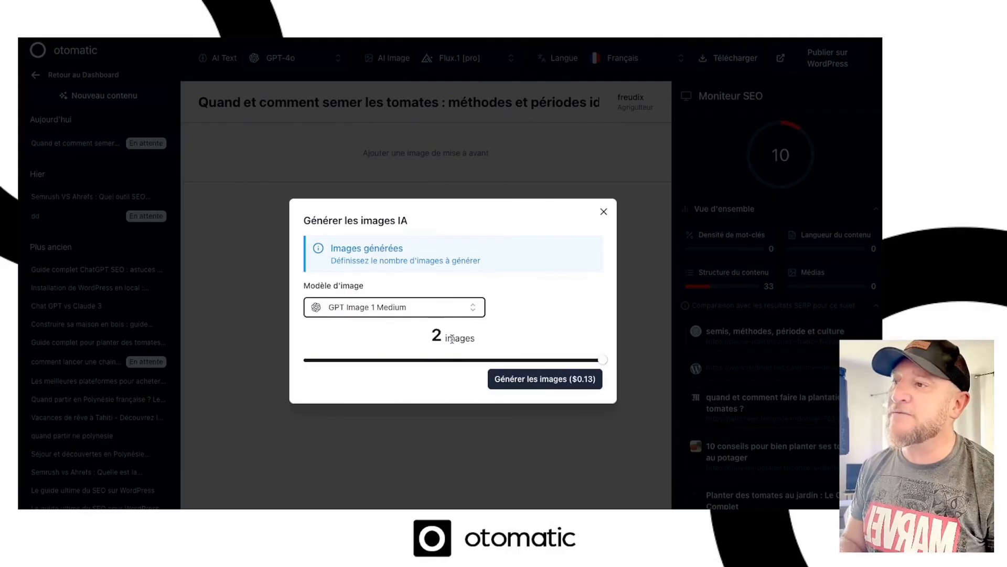
Step: Keep the number of images at 2 with GPT Image 1 Medium and start generating the article's images
left_click(602, 359)
left_click_drag(601, 359, 663, 361)
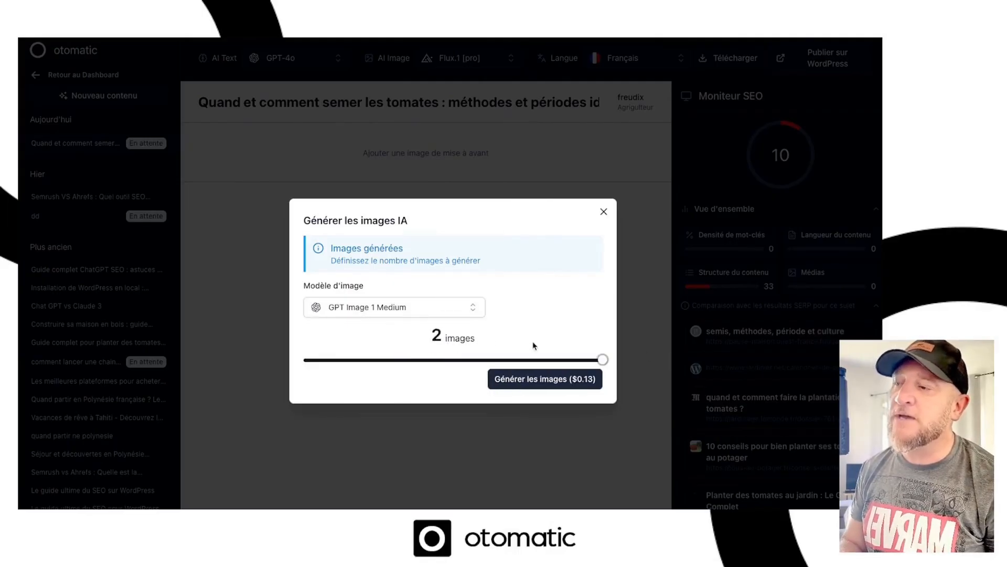
double_click(446, 335)
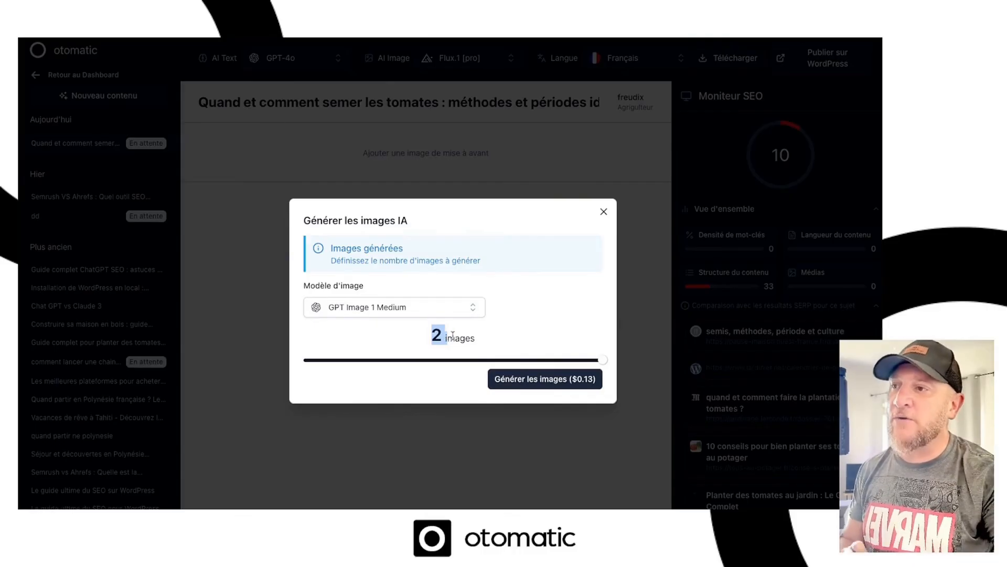
left_click(382, 307)
left_click(508, 281)
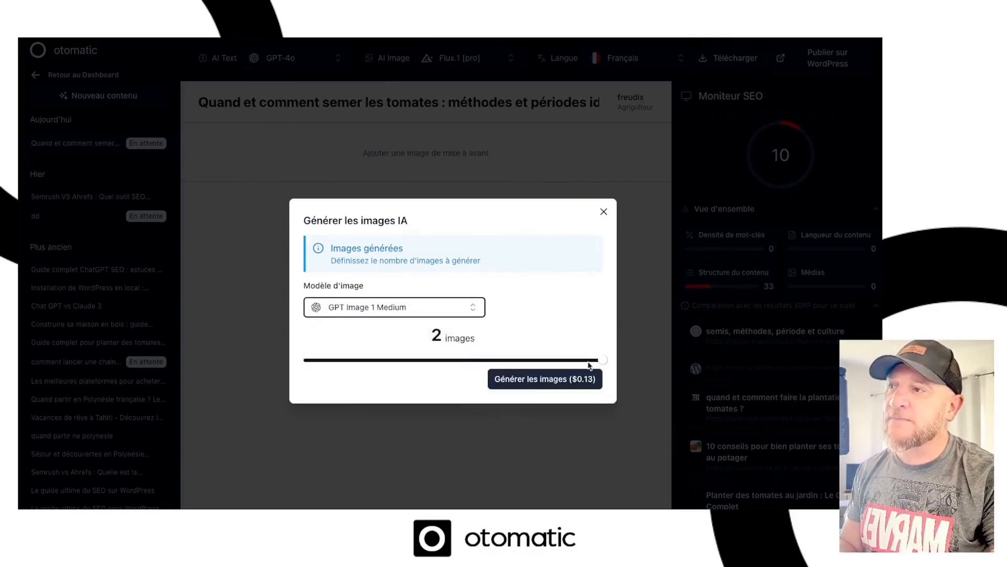
left_click(538, 380)
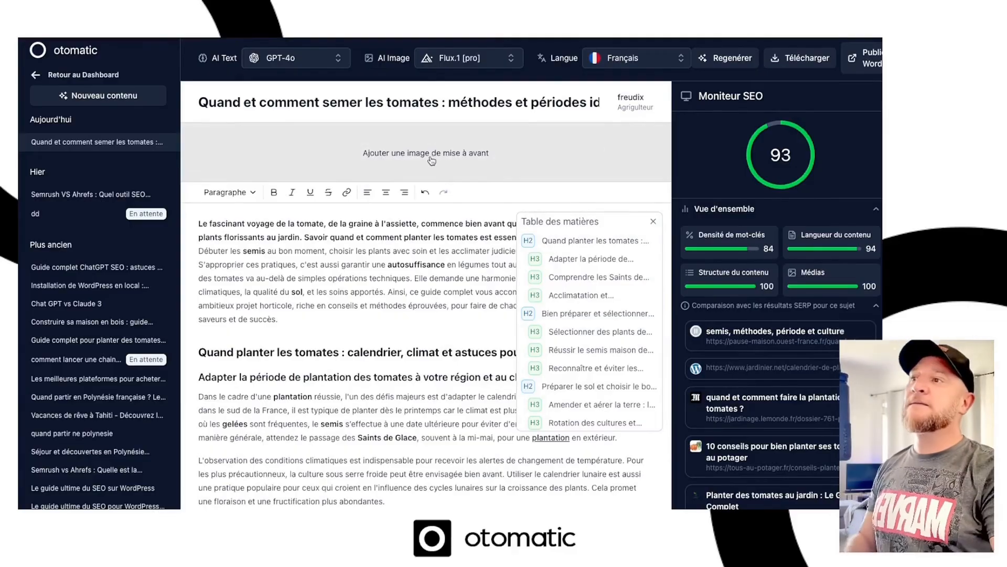
Step: Read through the sections of the generated article, checking its headings, bold keywords and links
scroll(381, 250, "down", 3)
scroll(381, 250, "down", 15)
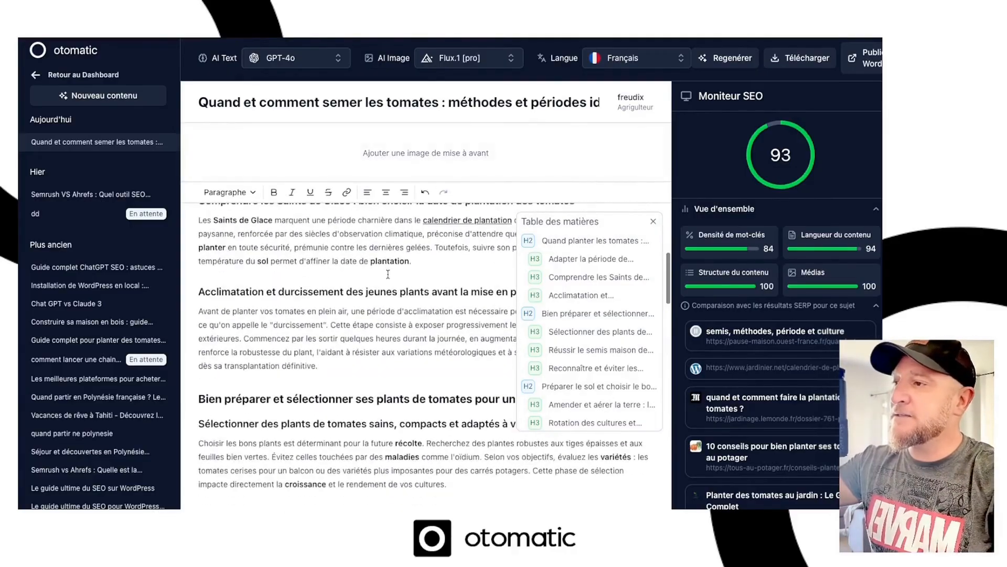
scroll(403, 337, "up", 10)
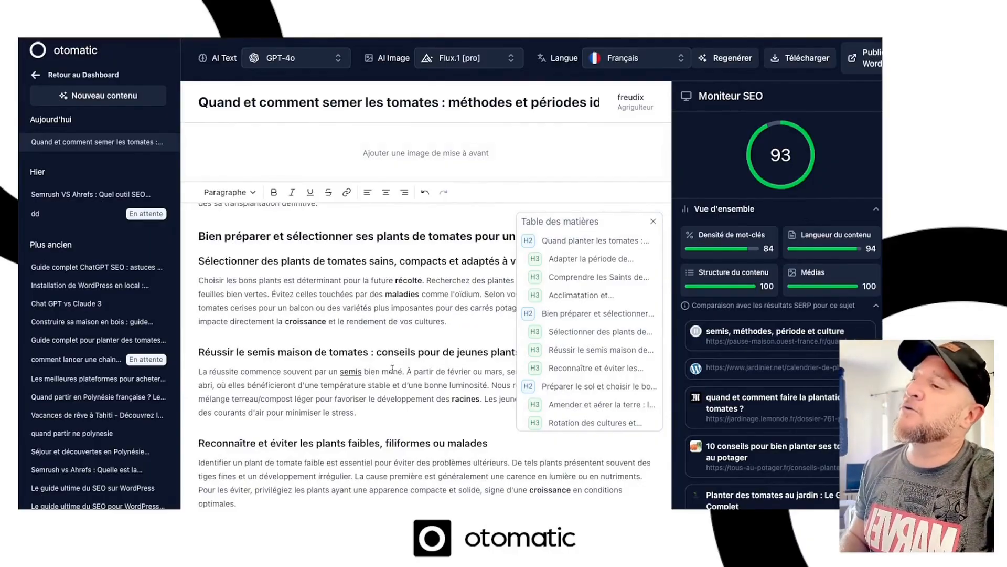
scroll(393, 368, "down", 10)
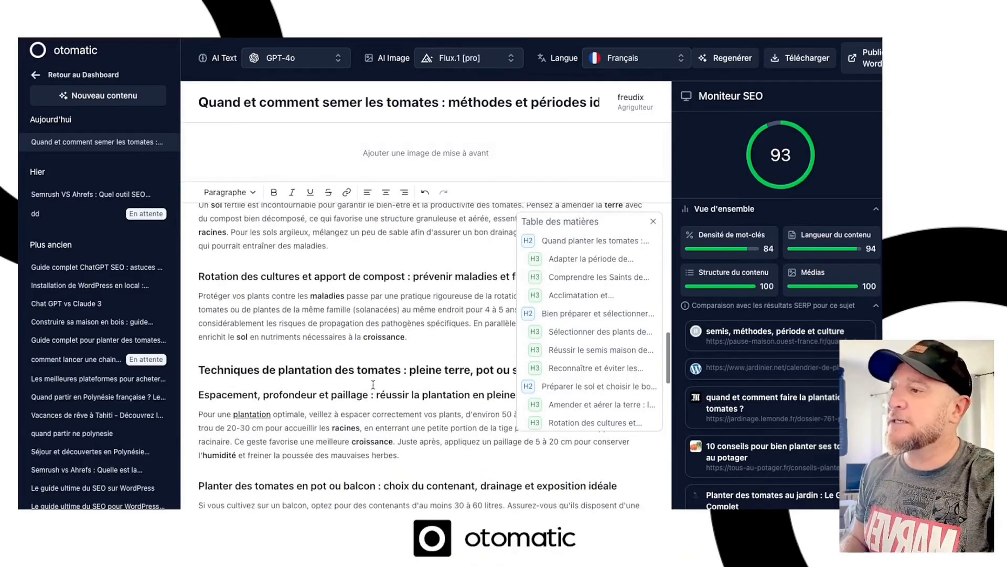
scroll(376, 382, "down", 1)
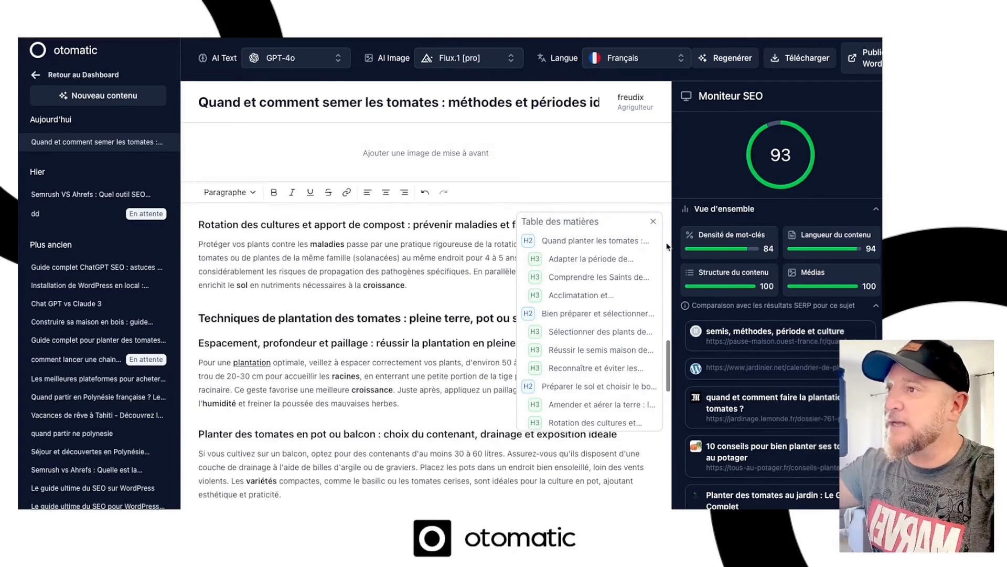
Step: Hide the article's table of contents, show it again and select its entry "Reconnaître et éviter les…"
left_click(654, 223)
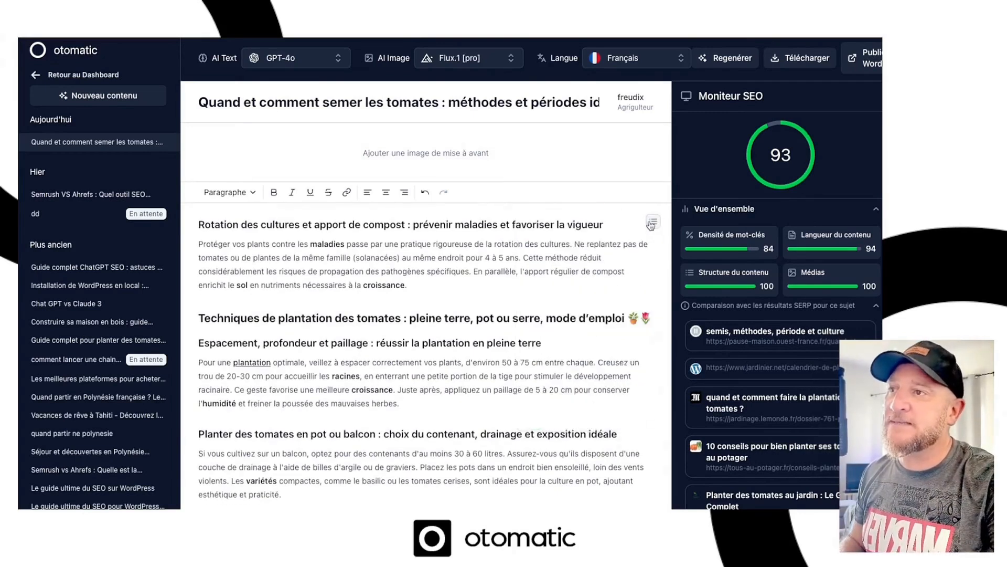
left_click(654, 225)
left_click(579, 367)
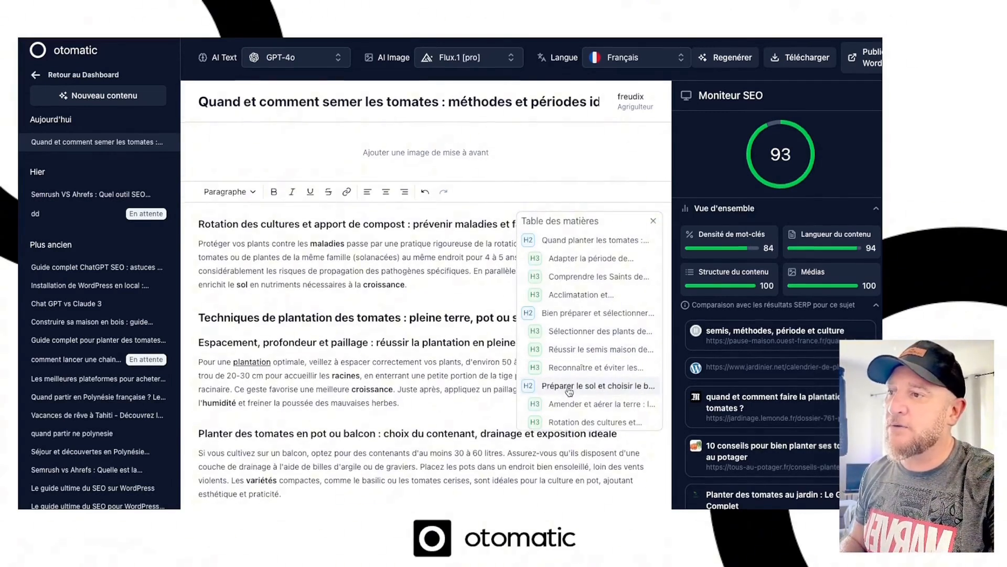
Step: Review the rest of the article, including the tomato image's alternative text and the final sections on watering, pruning and harvesting
scroll(366, 339, "down", 10)
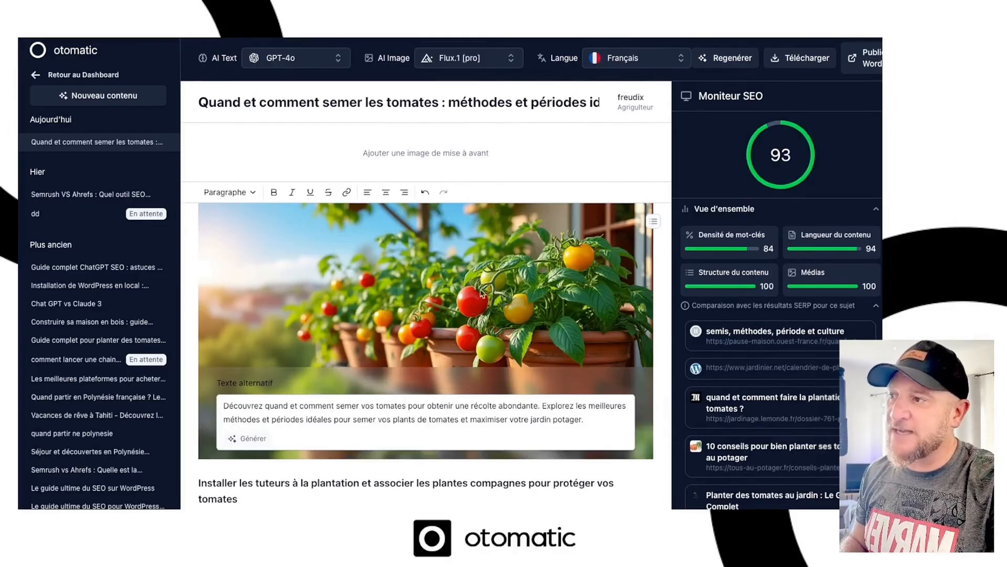
left_click(364, 410)
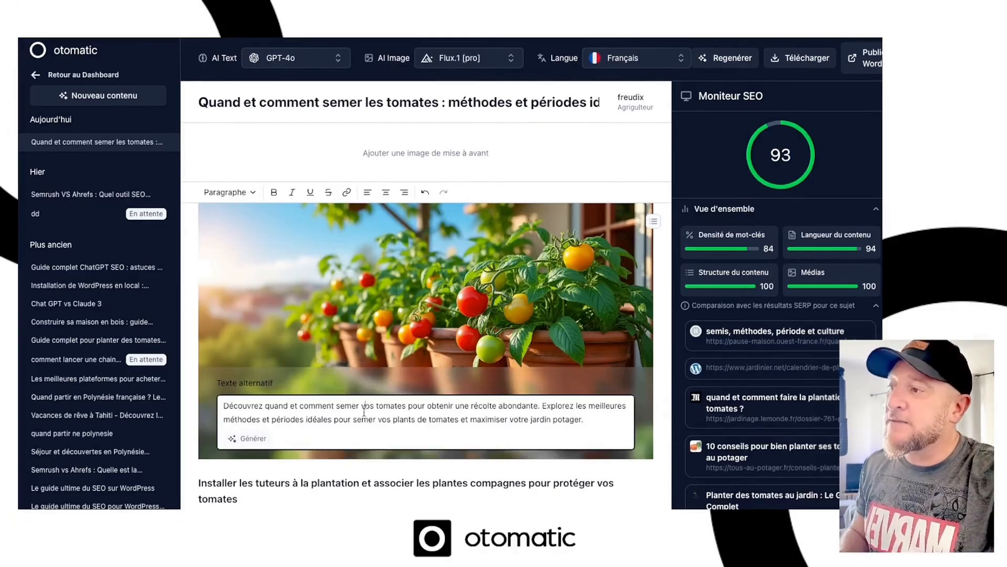
left_click_drag(624, 419, 220, 405)
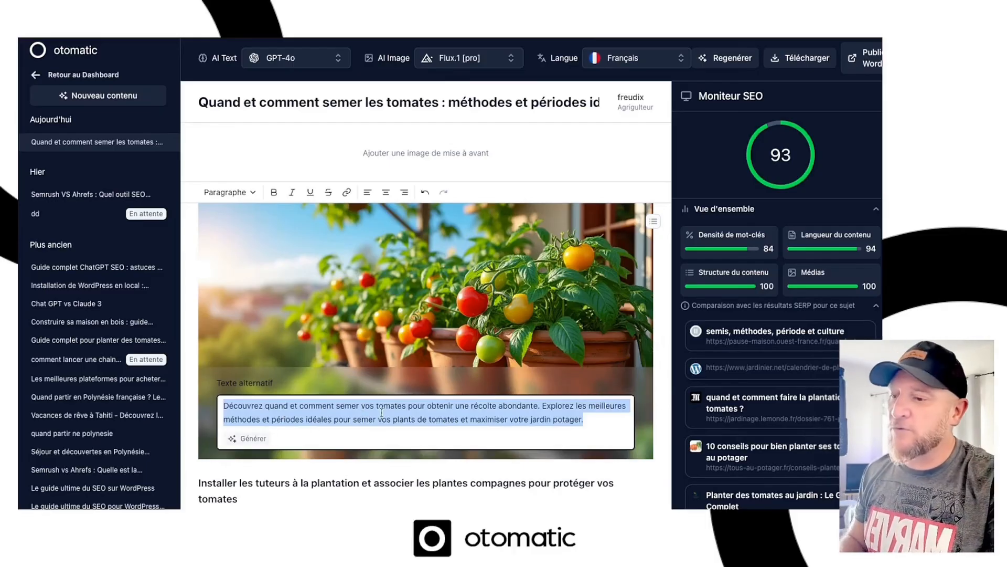
scroll(380, 414, "down", 8)
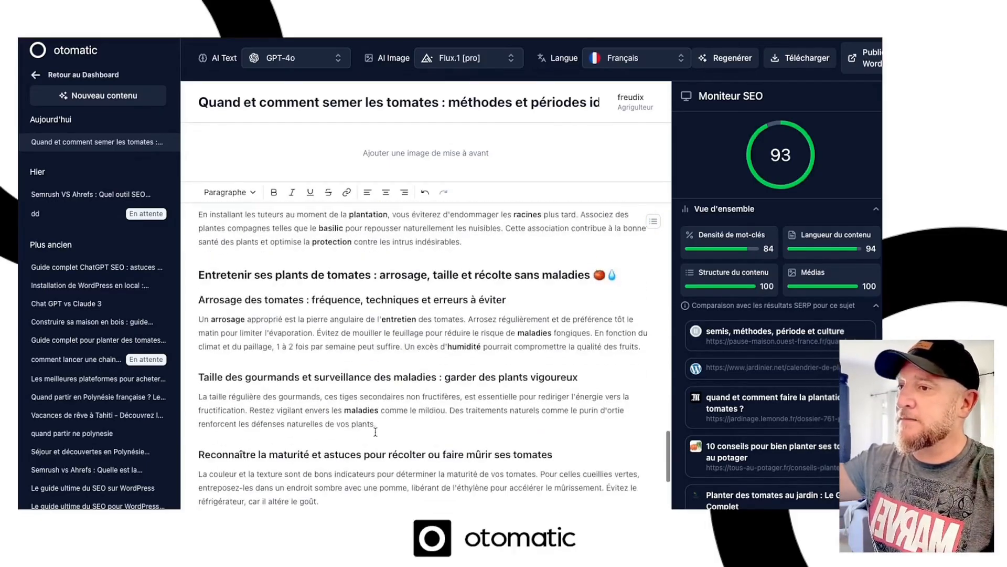
scroll(812, 246, "down", 1)
scroll(812, 246, "down", 2)
scroll(812, 245, "up", 3)
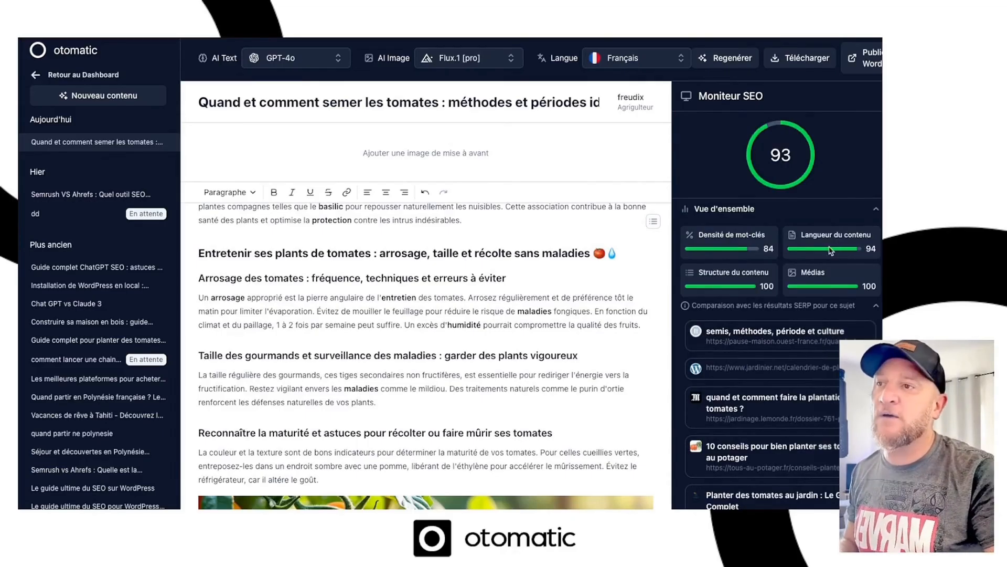
Step: Examine the SEO monitor's overview, its comparison with SERP results, the word count and the visual media figures
scroll(814, 253, "down", 2)
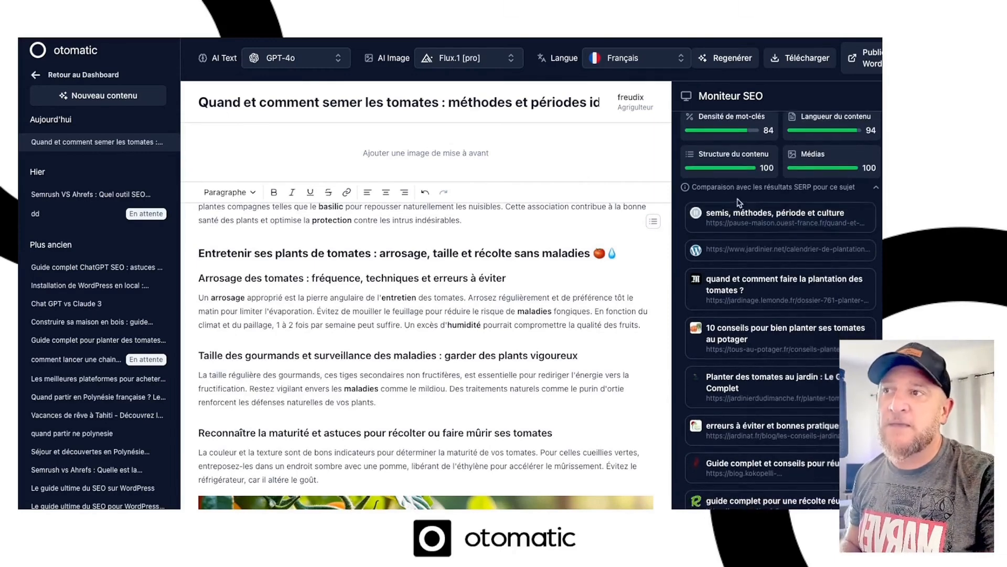
scroll(753, 350, "down", 1)
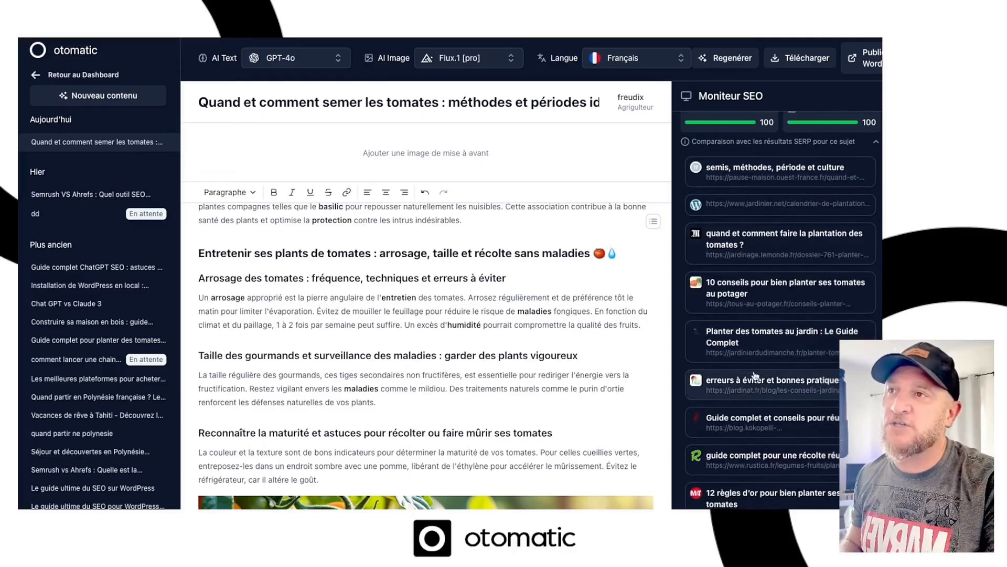
scroll(758, 376, "down", 4)
scroll(779, 379, "down", 2)
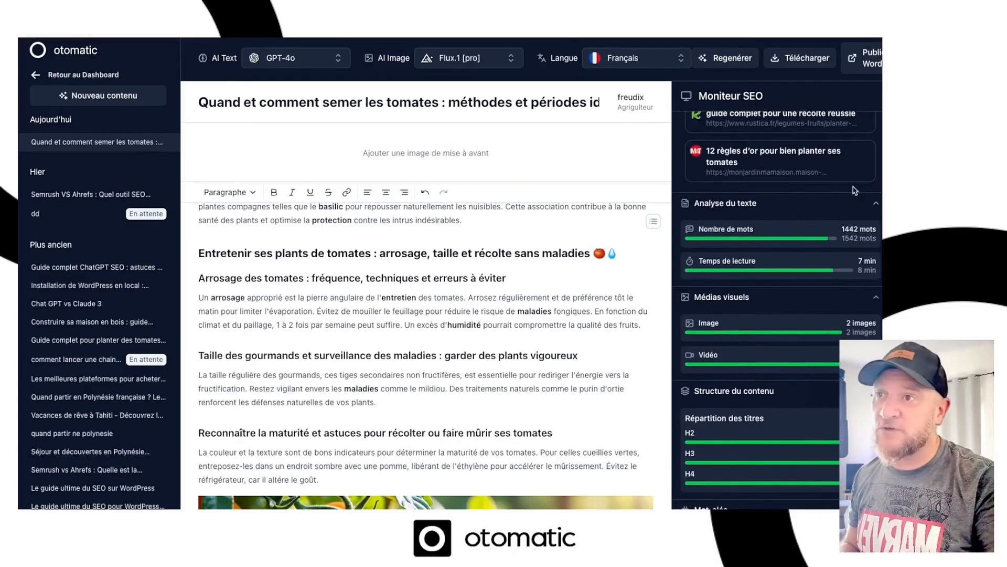
mouse_move(843, 229)
left_mouse_down()
mouse_move(861, 229)
mouse_move(846, 238)
mouse_move(860, 240)
left_mouse_up()
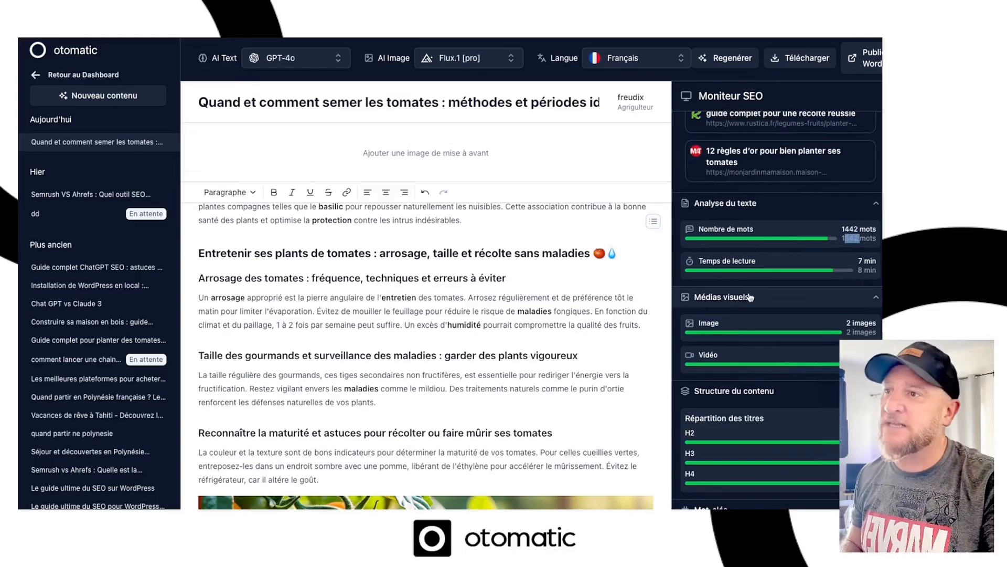
scroll(751, 276, "down", 2)
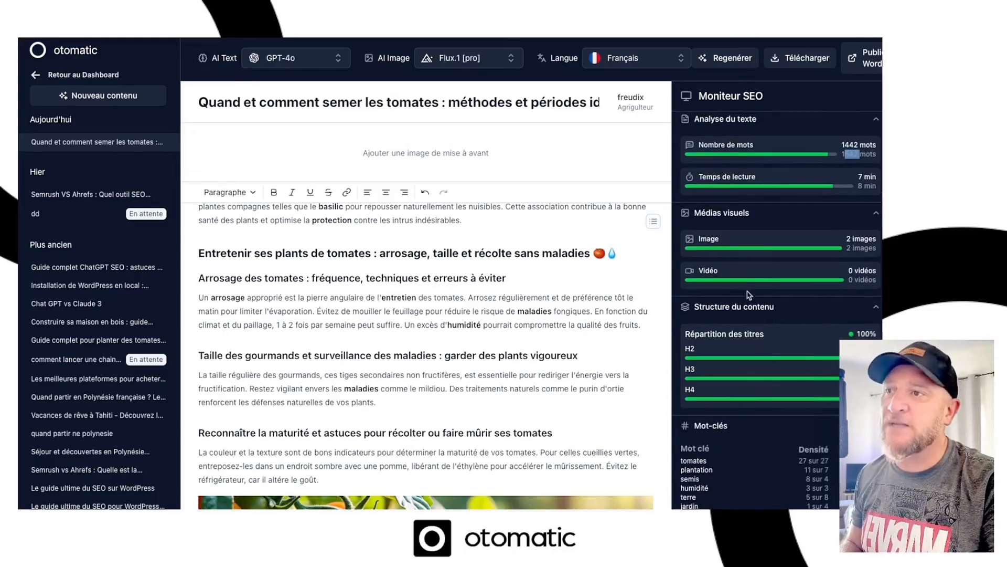
Step: Check the SEO monitor's heading distribution and keyword densities, including "jardin", and return to the overview and competing results
left_click(438, 332)
scroll(751, 291, "down", 2)
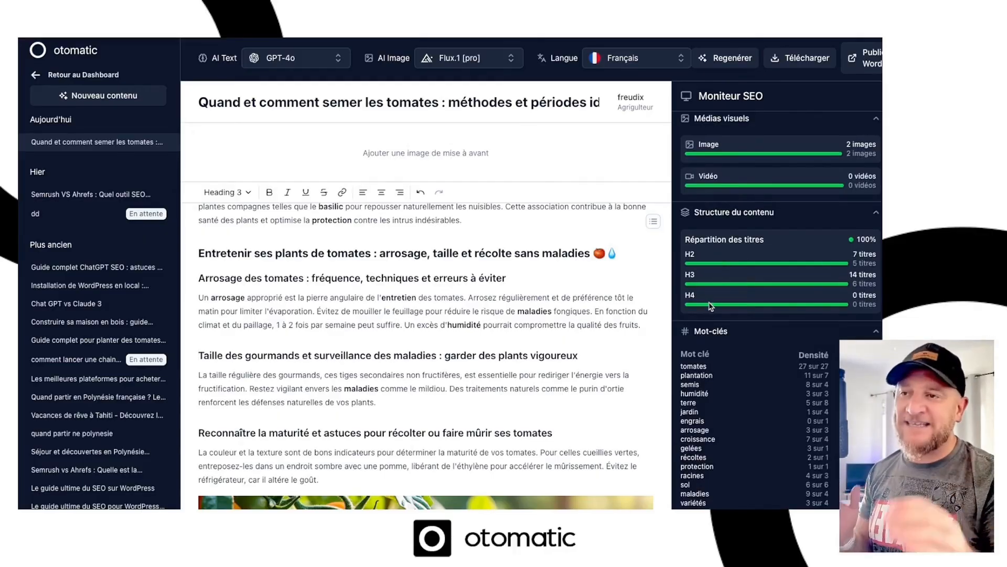
scroll(805, 296, "down", 1)
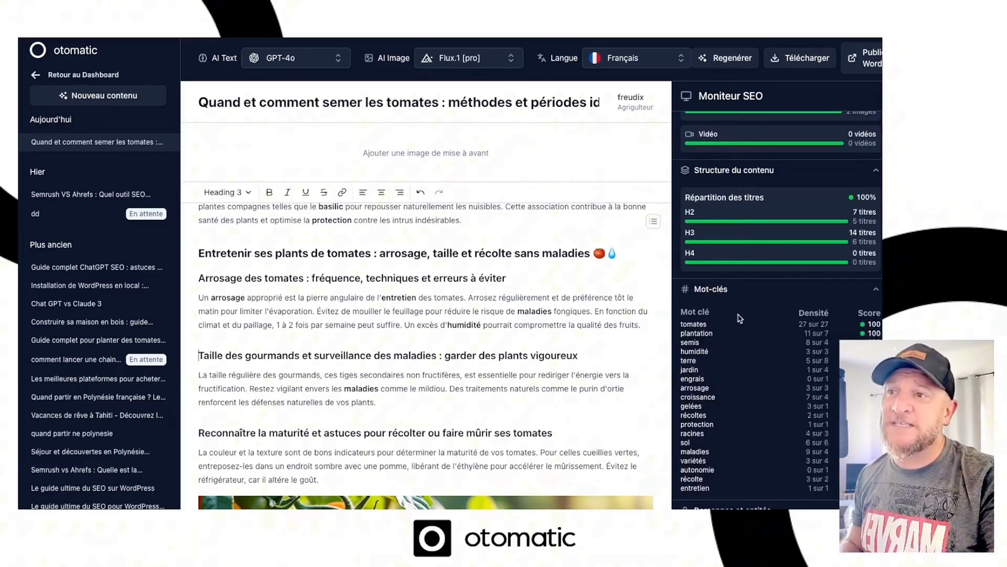
double_click(691, 370)
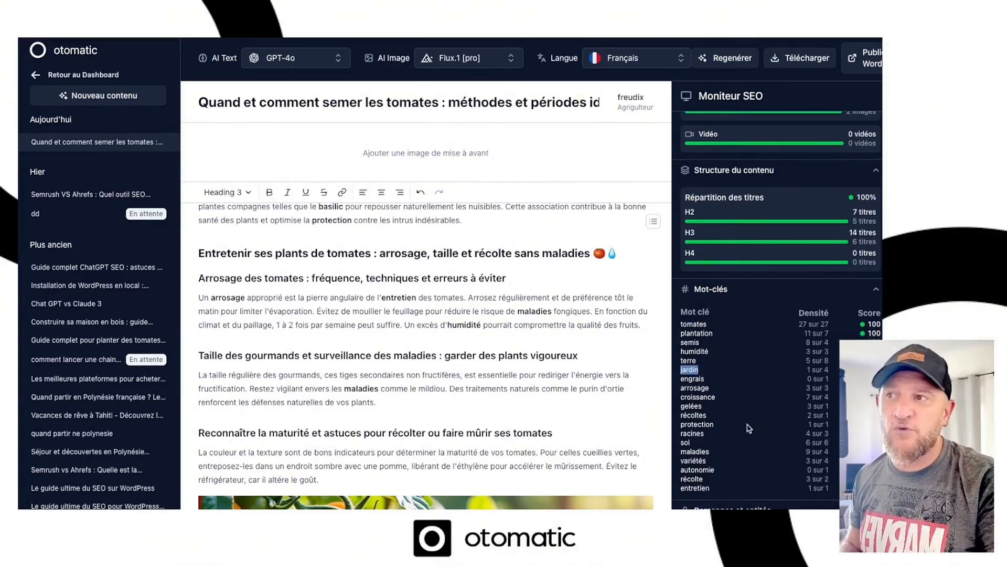
scroll(756, 420, "up", 10)
scroll(766, 411, "up", 5)
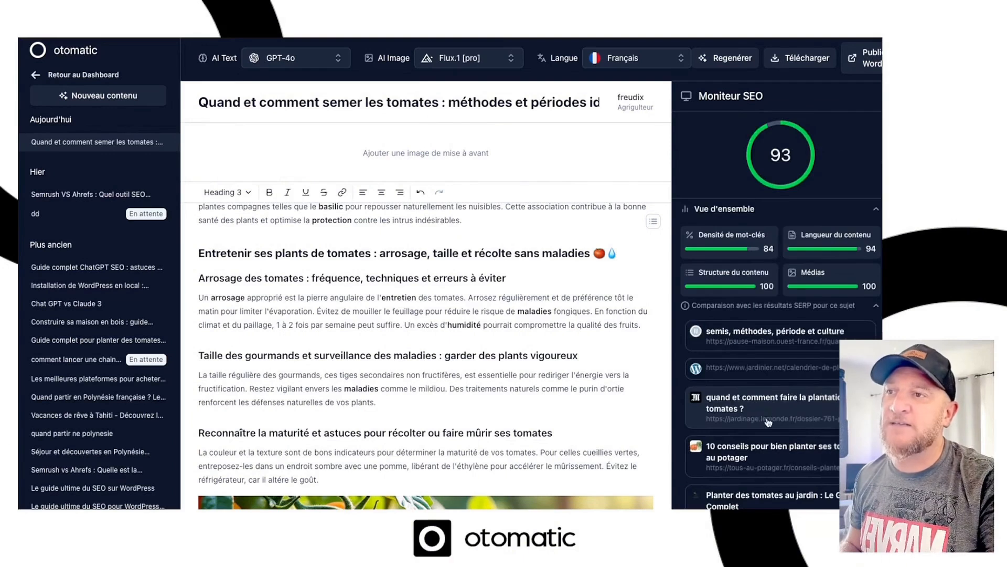
scroll(771, 368, "down", 3)
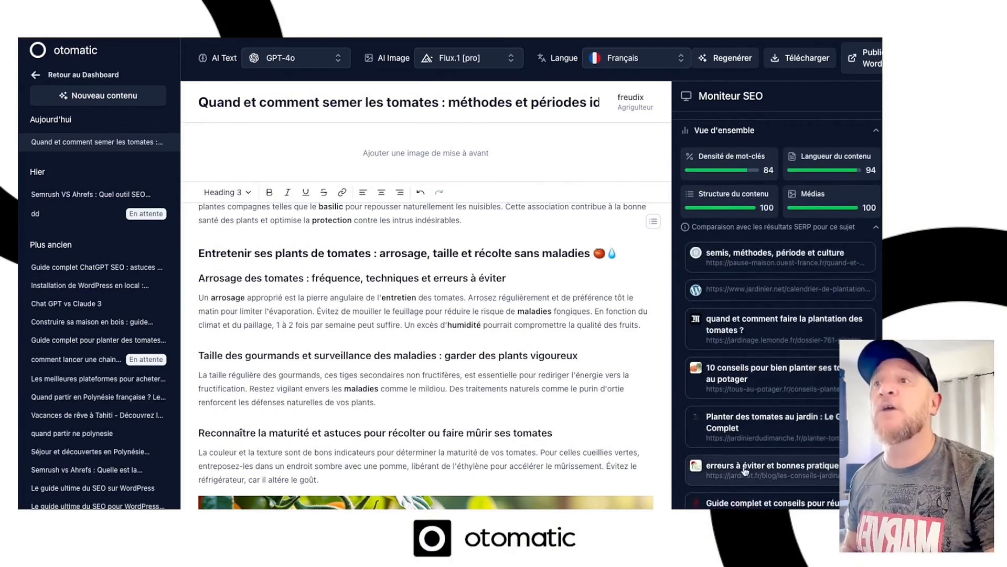
scroll(715, 362, "up", 2)
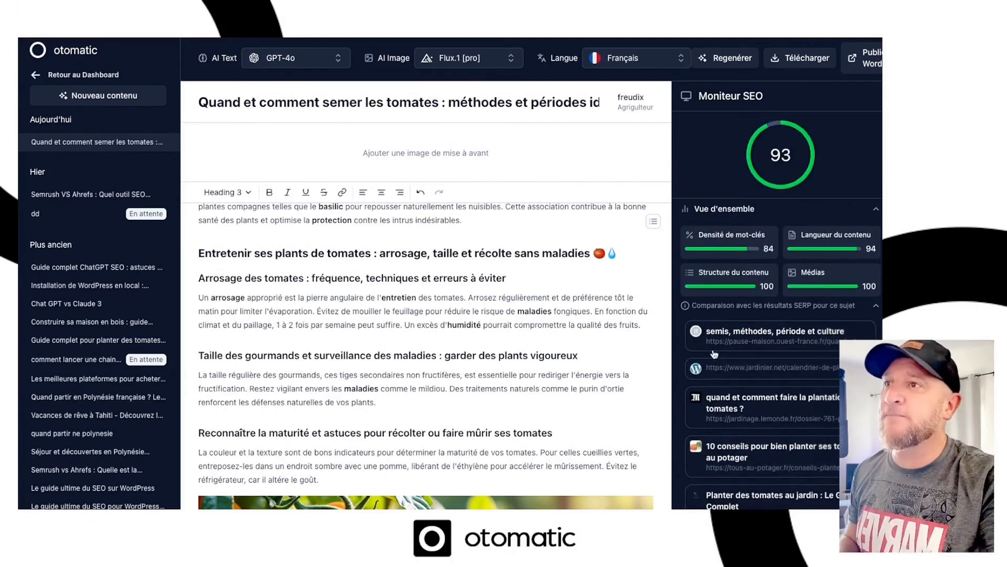
Step: Return to the article's introduction and view the paragraph styles available for formatting its text
scroll(479, 285, "up", 15)
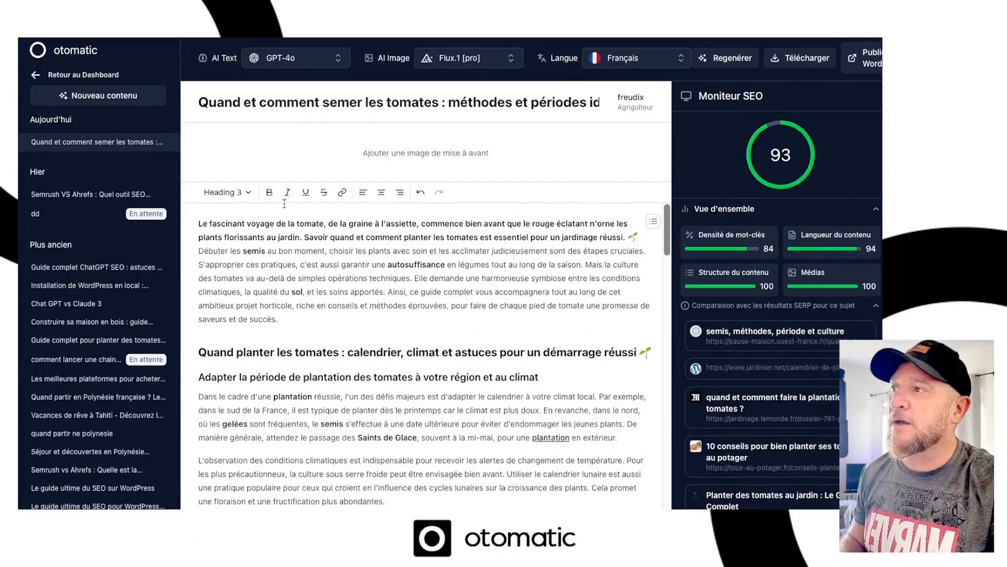
left_click(233, 197)
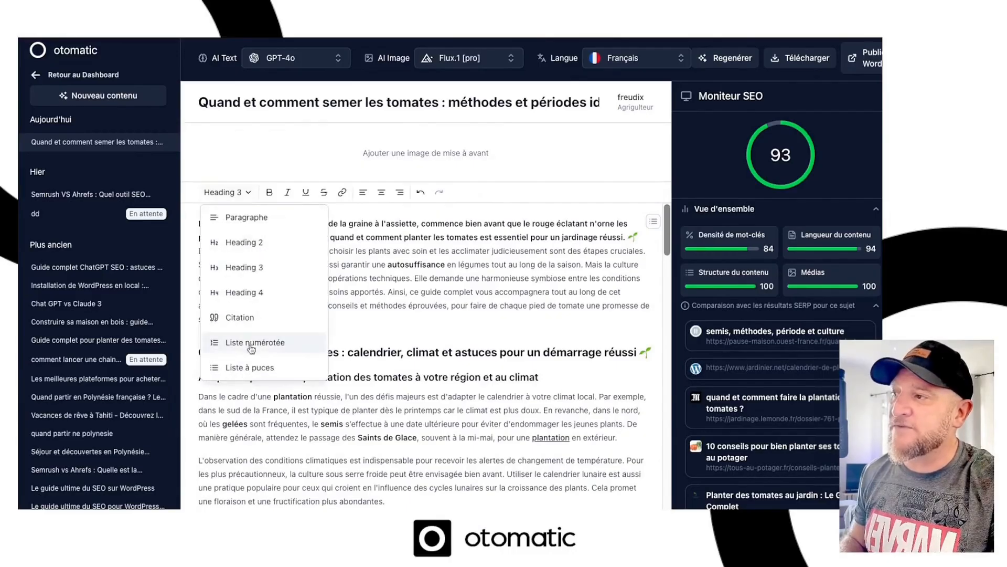
left_click(381, 246)
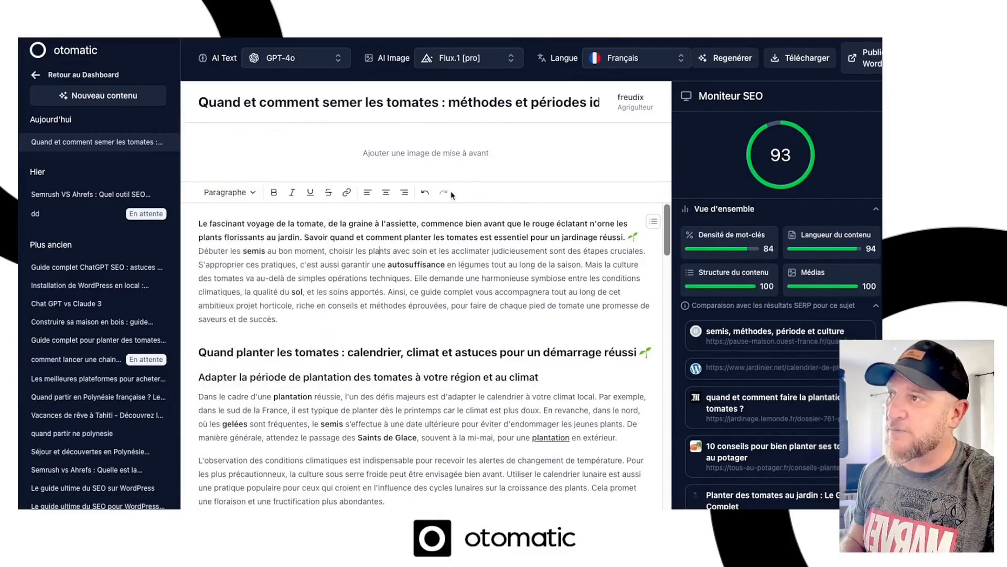
Step: View the stock image search for the featured image, with its Unsplash, Pexels and Pixabay sources, and close it
mouse_move(506, 153)
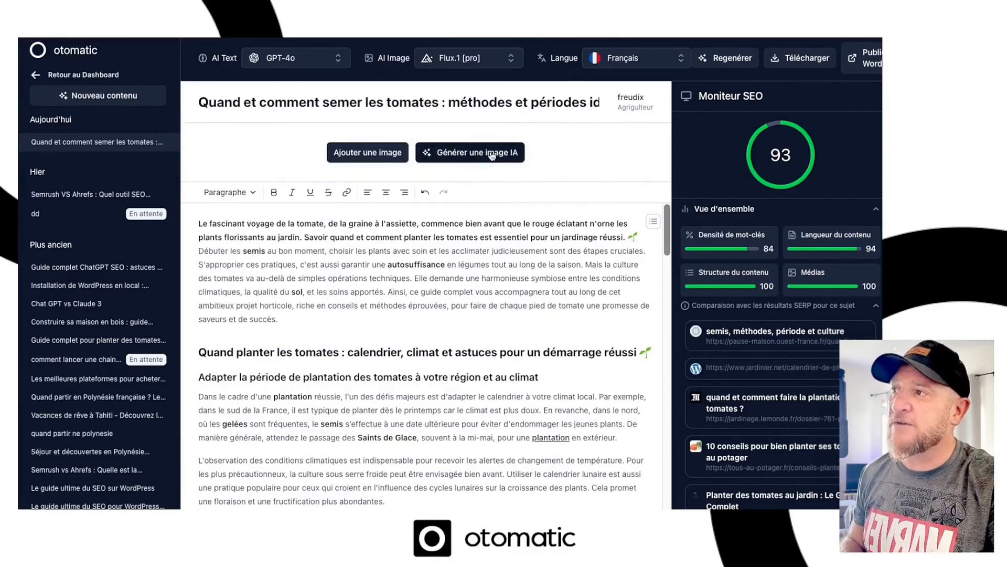
left_click(367, 153)
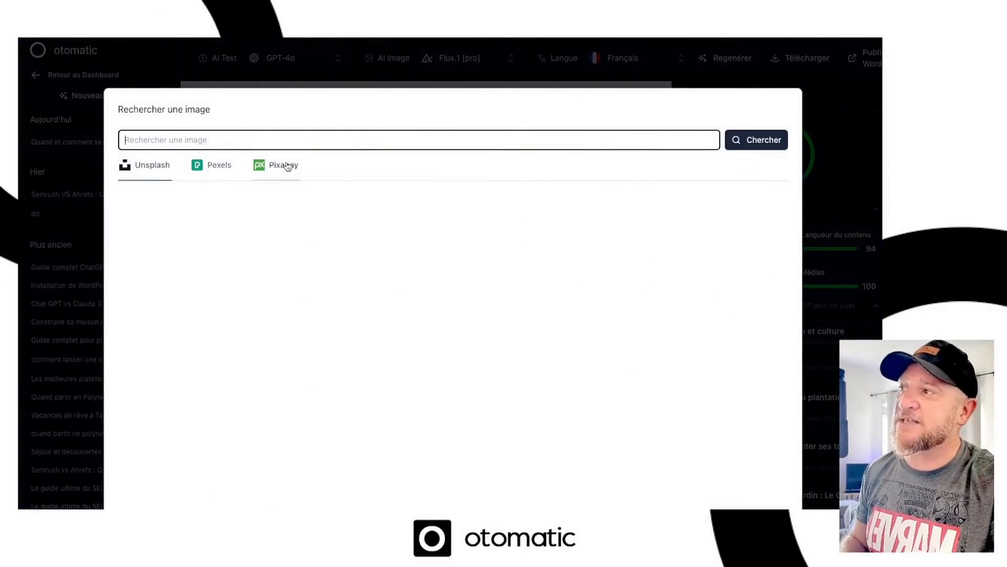
left_click(542, 73)
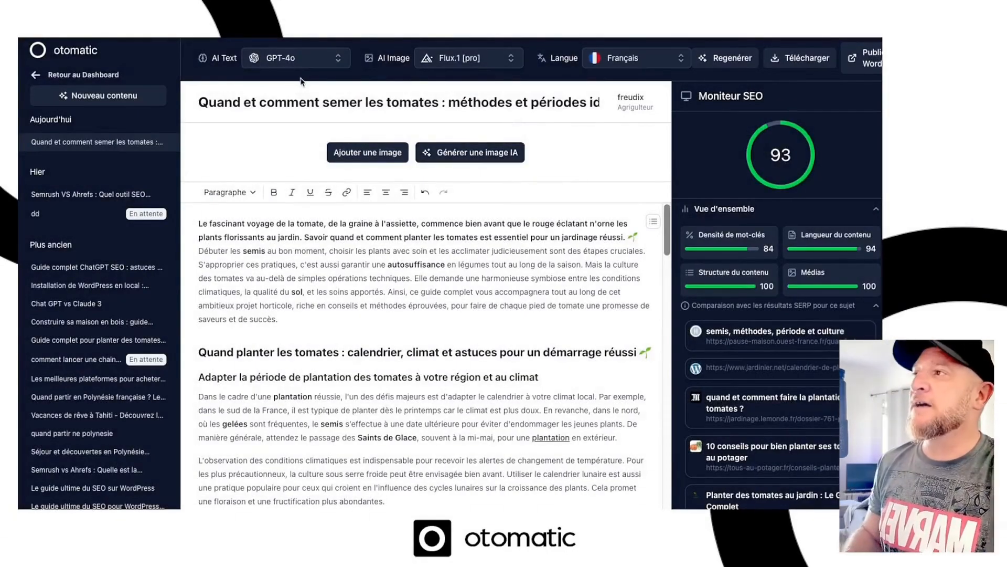
Step: Look through the available AI text models from OpenAI, Mistral, Anthropic, Google and DeepSeek
left_click(312, 60)
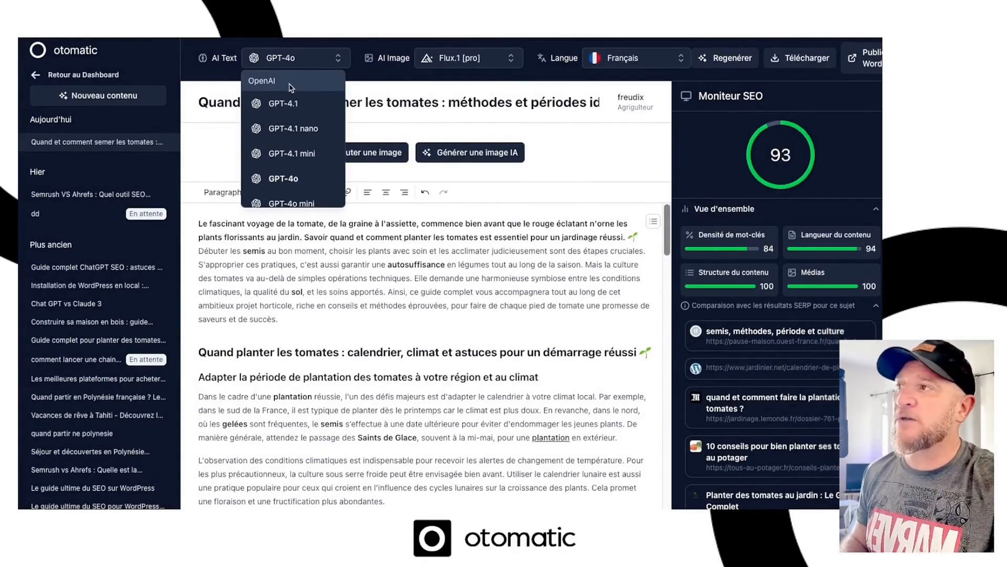
scroll(294, 125, "down", 5)
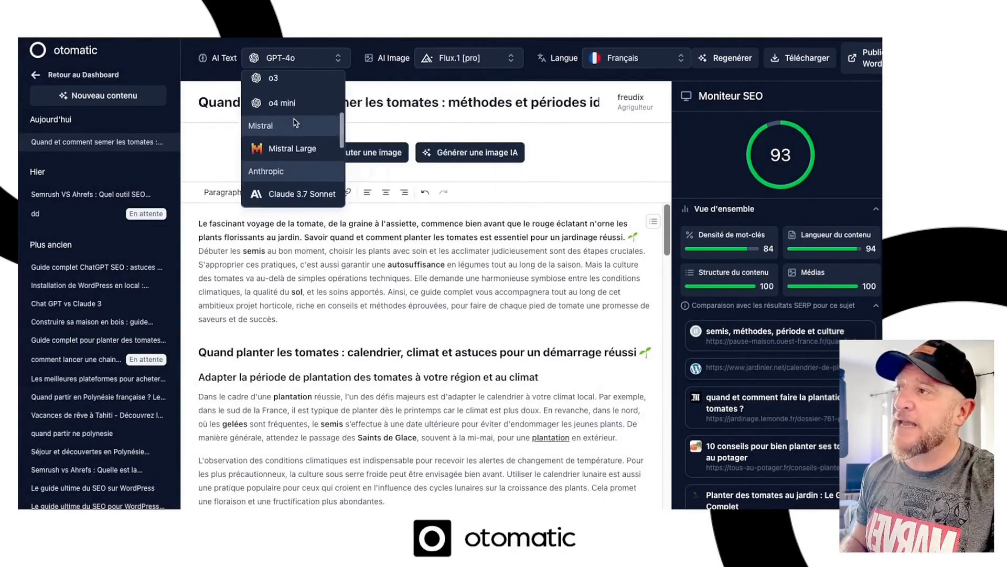
scroll(296, 123, "down", 5)
scroll(294, 126, "down", 2)
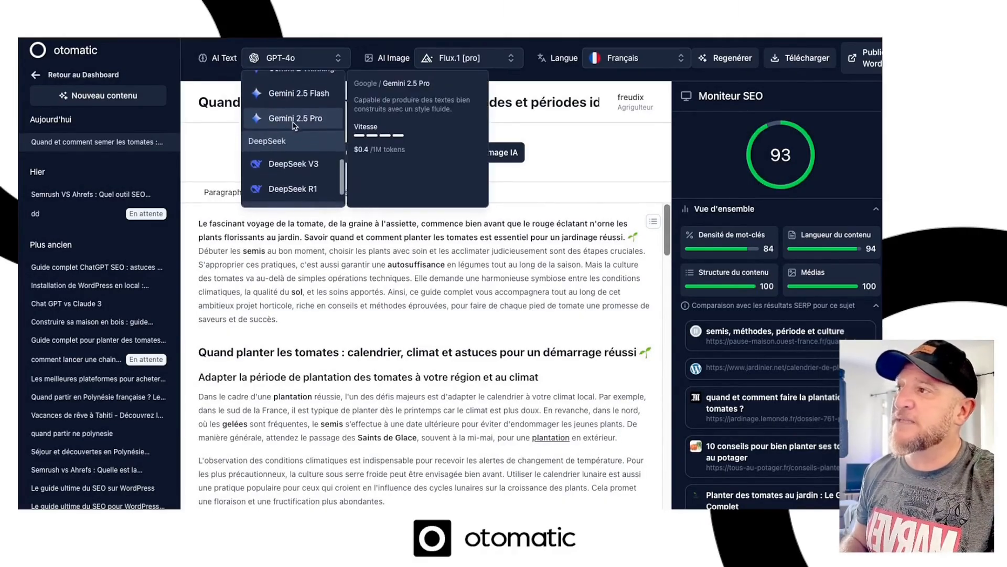
Step: Look through the available AI image models, from GPT Image 1 to Ideogram, Flux and Grok 2 Image
left_click(459, 59)
scroll(488, 140, "up", 5)
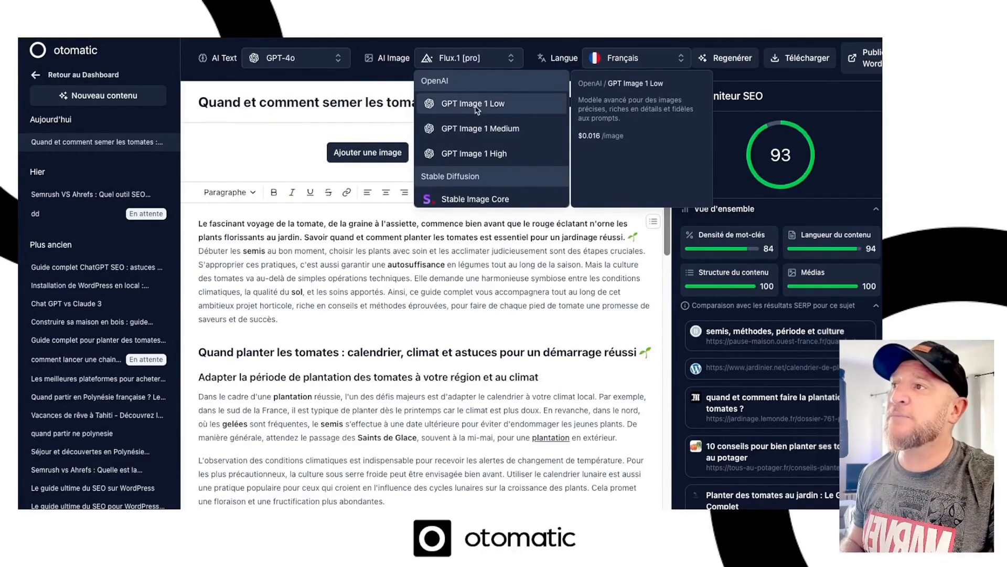
scroll(456, 121, "down", 5)
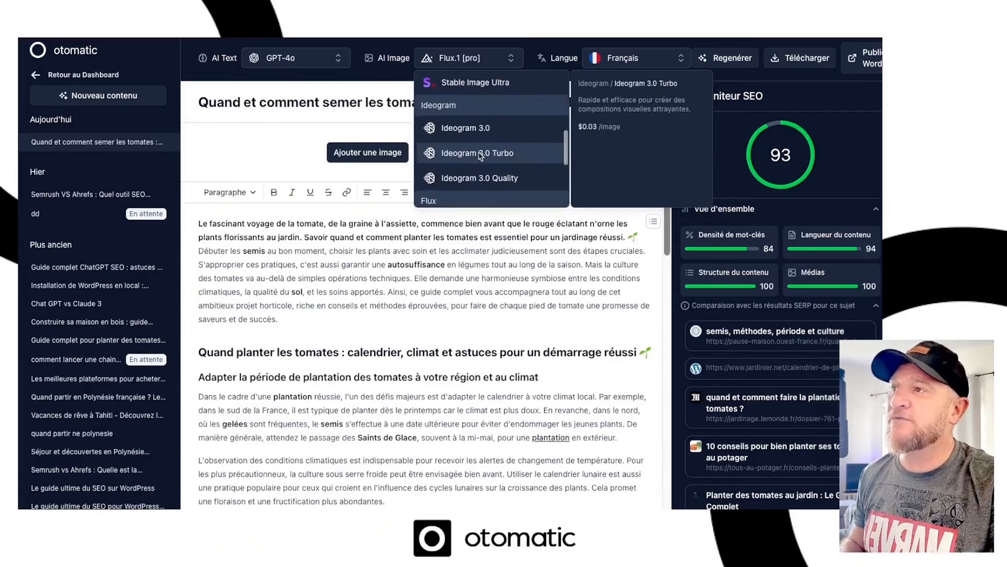
scroll(457, 113, "down", 5)
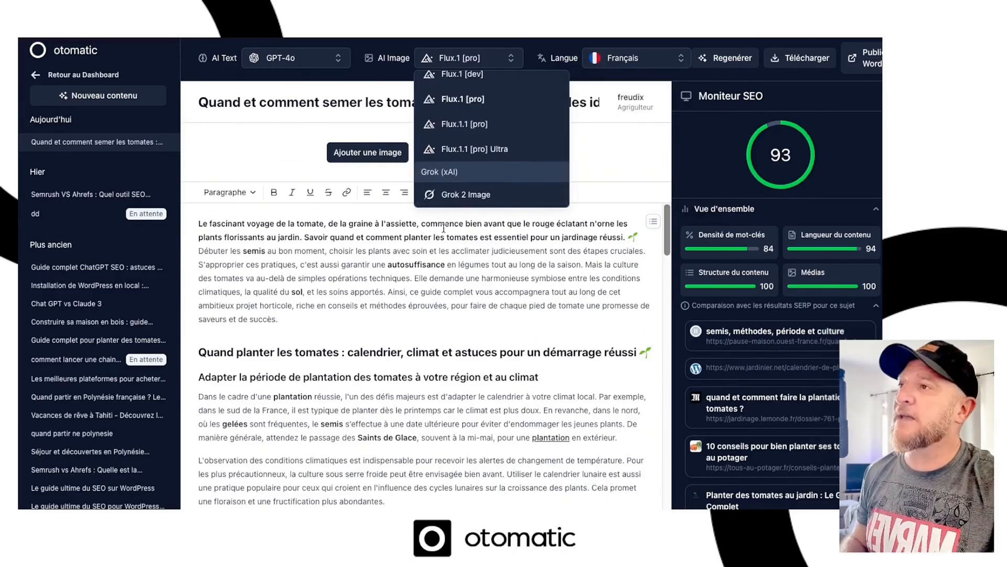
left_click(454, 295)
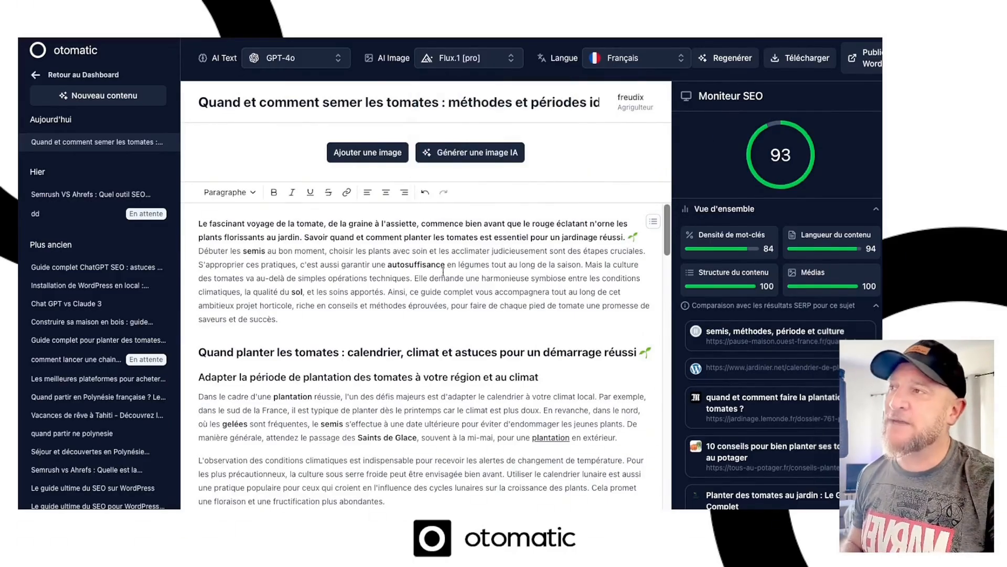
Step: Set the AI image model to GPT Image 1 High and start generating the featured image automatically
left_click(485, 66)
scroll(482, 141, "up", 5)
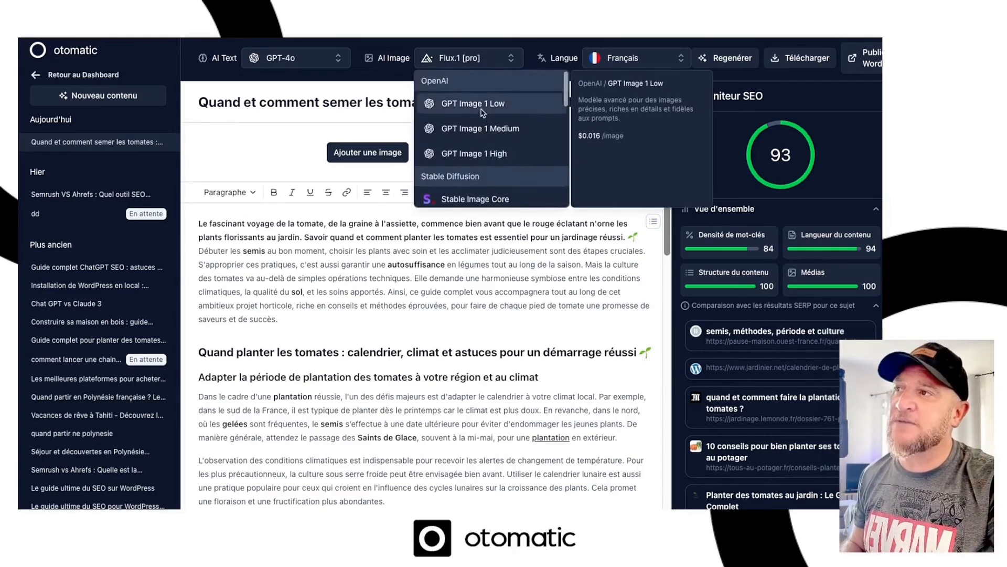
left_click(495, 157)
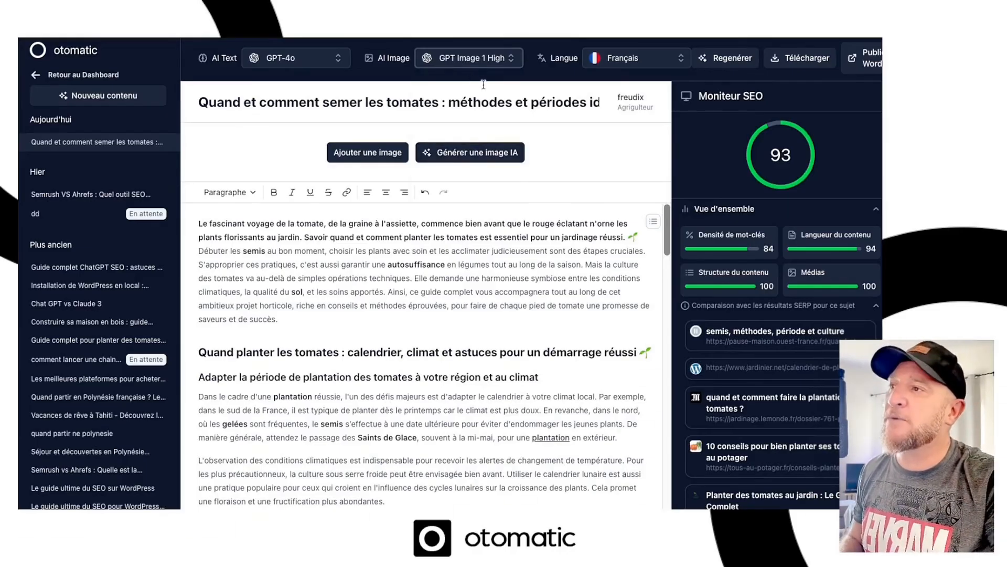
left_click(455, 153)
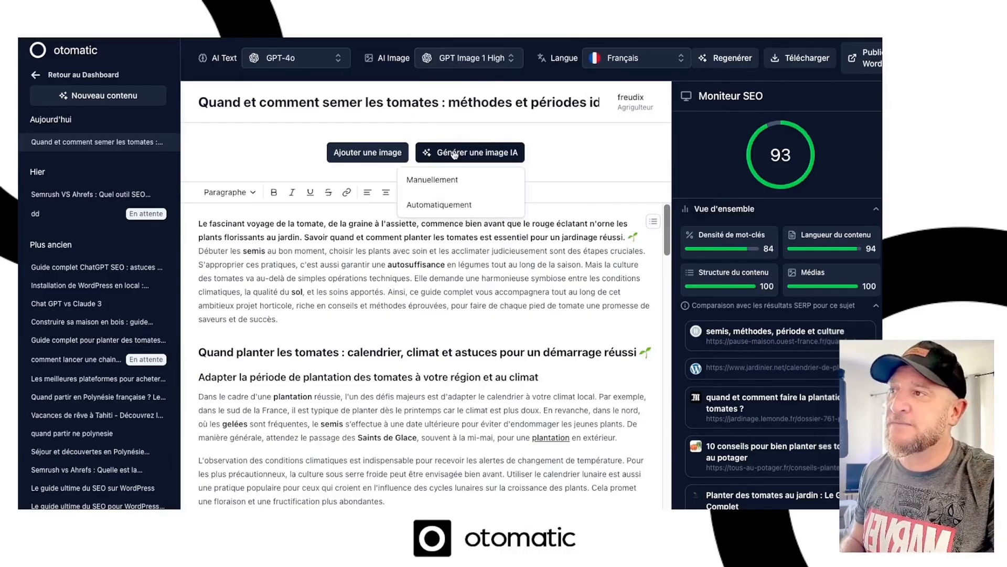
left_click(439, 205)
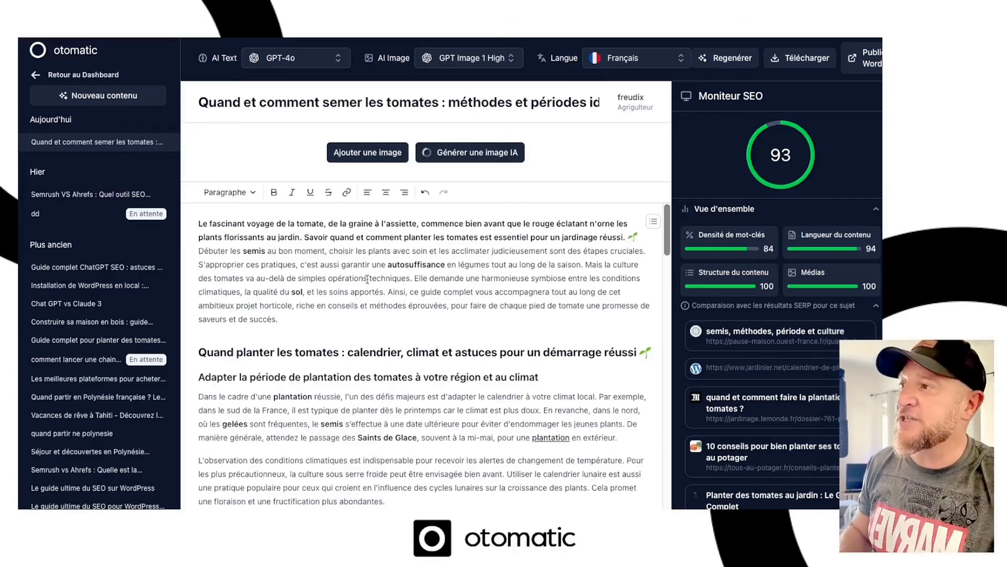
Step: Add an empty line below the article's introduction and view the AI writing prompt offered for it
scroll(420, 330, "down", 2)
scroll(327, 282, "up", 2)
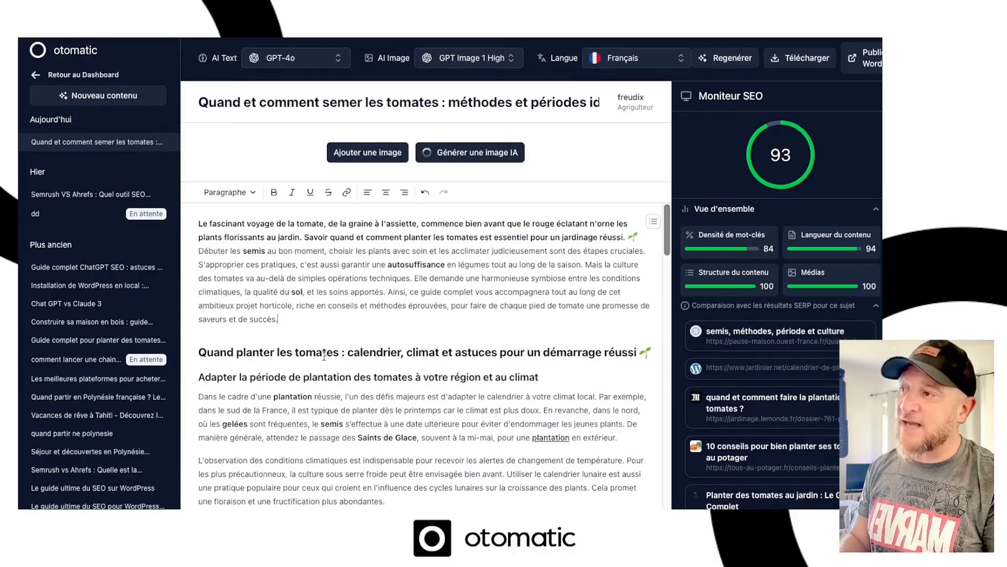
key("Return")
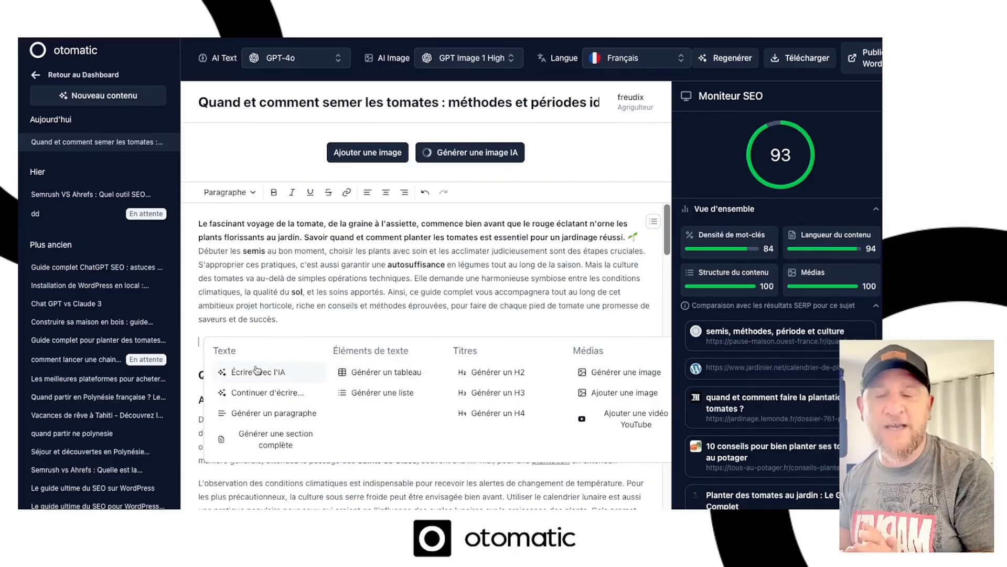
left_click(263, 374)
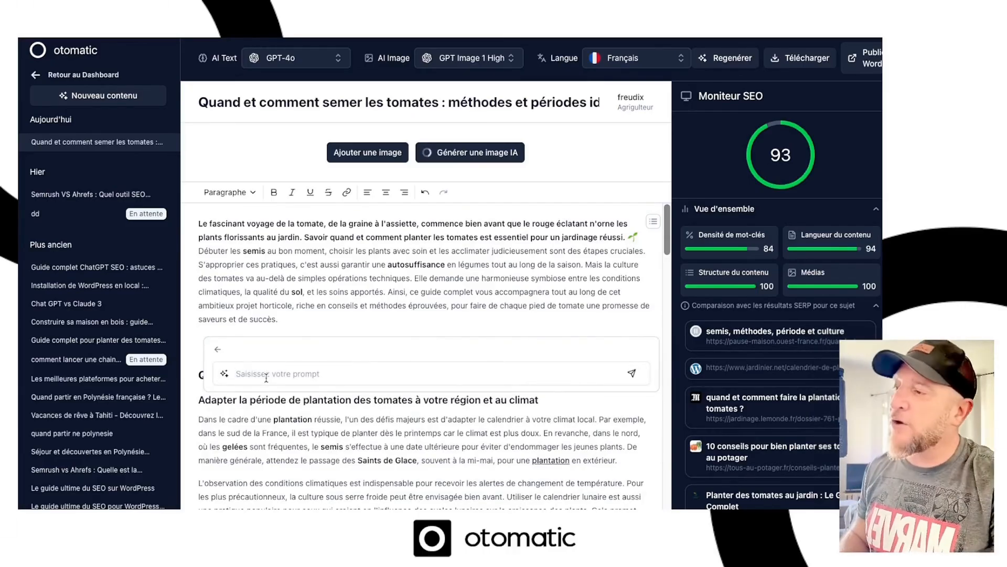
left_click(217, 349)
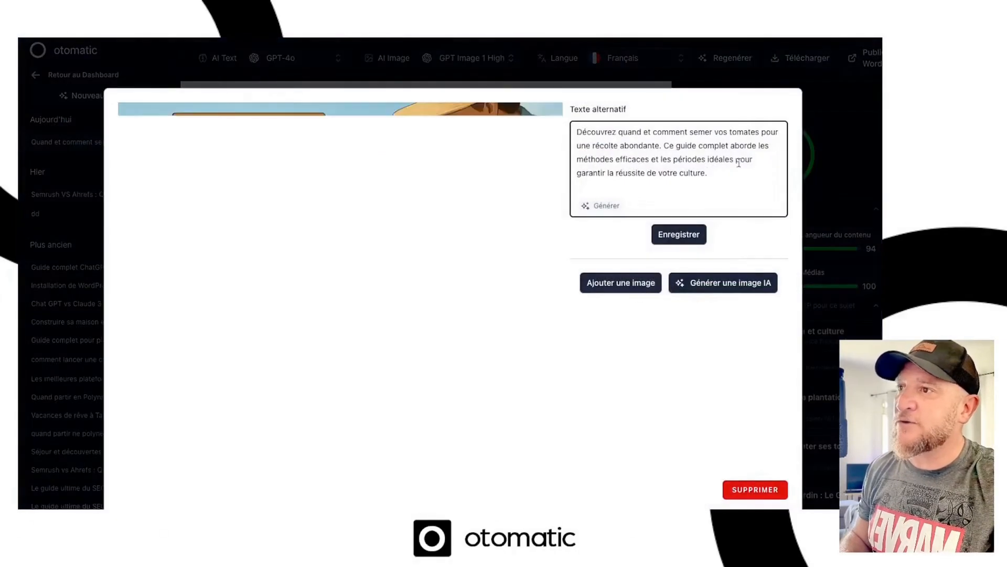
Step: Examine the generated featured image and its alternative text, and close the image dialog
left_click_drag(716, 171, 577, 130)
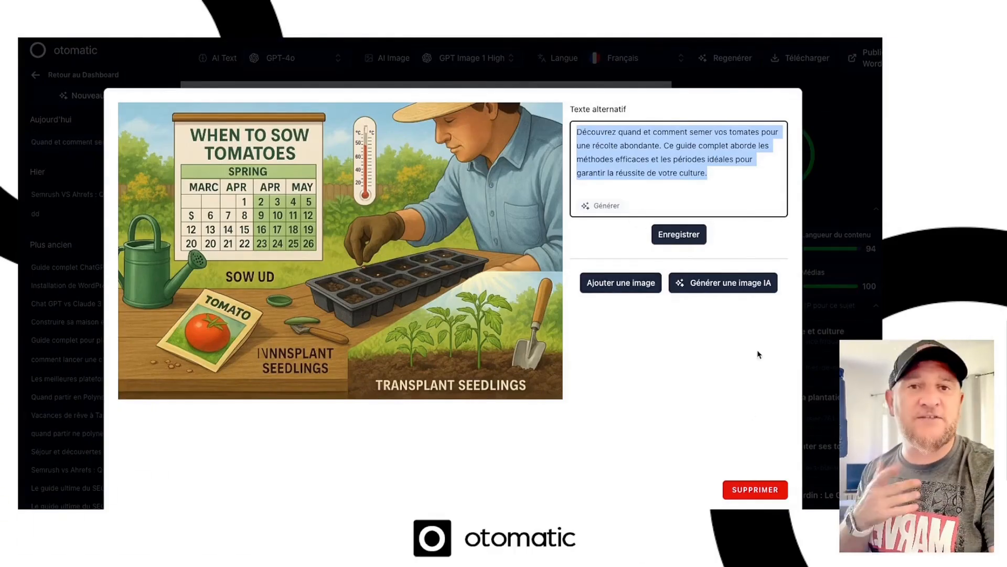
left_click(763, 489)
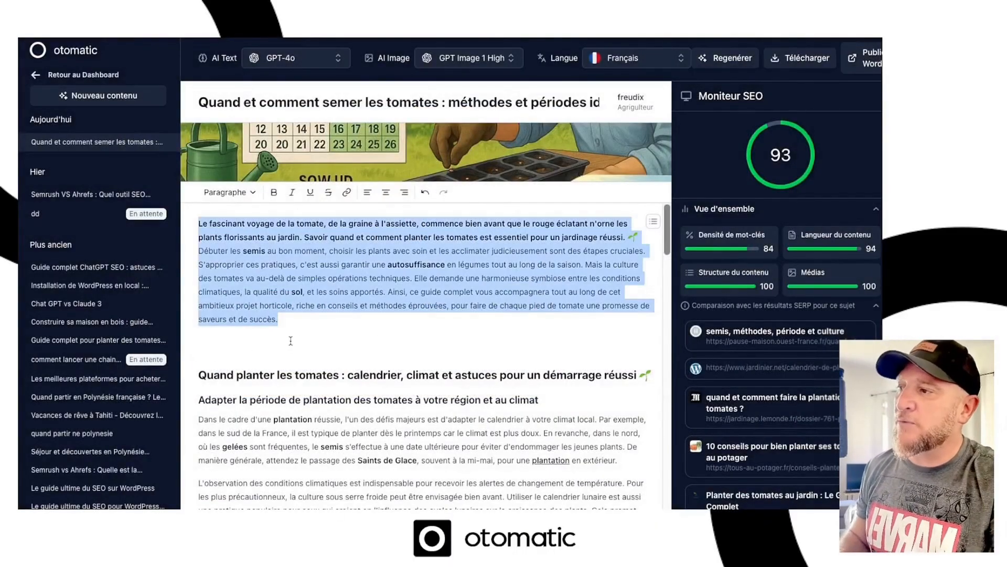
Step: View the manual image prompt for the empty line below the introduction, and have the image generated automatically instead
left_click(284, 344)
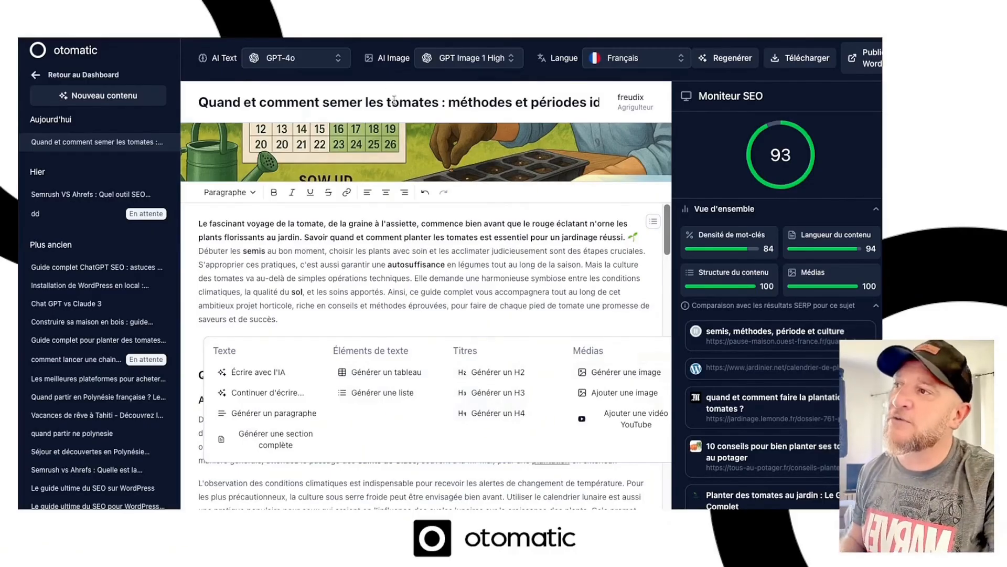
left_click(622, 373)
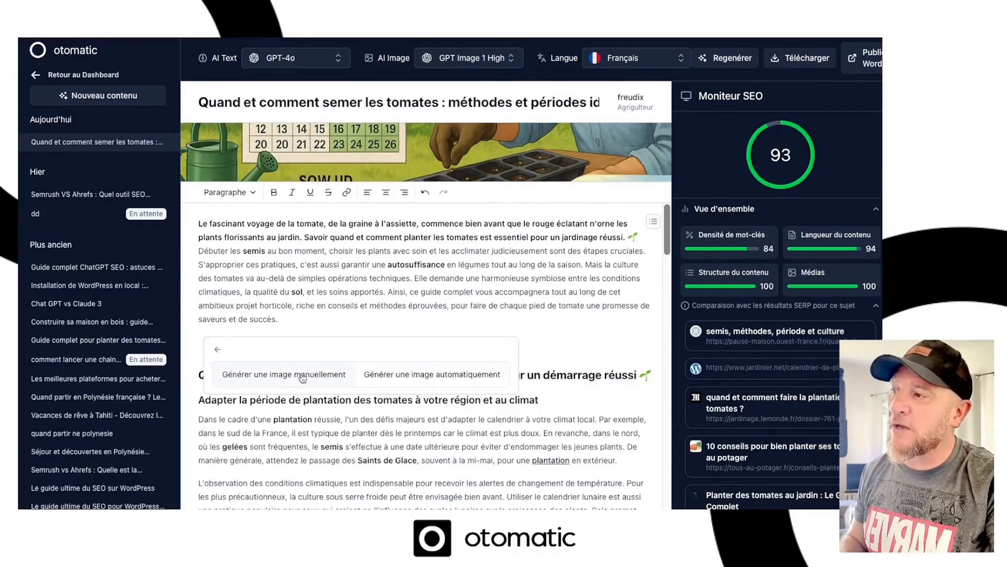
left_click(280, 376)
left_click(307, 416)
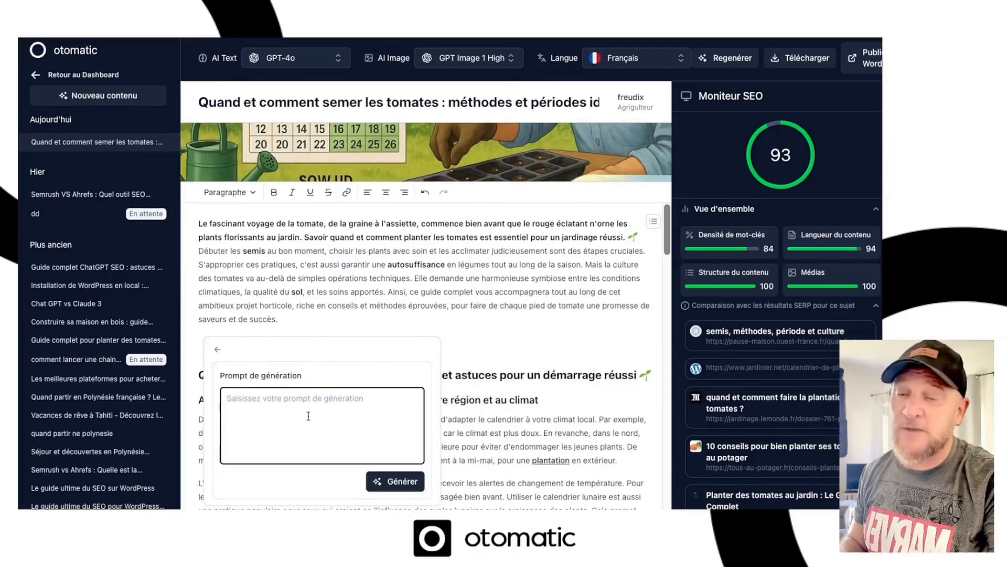
left_click(218, 349)
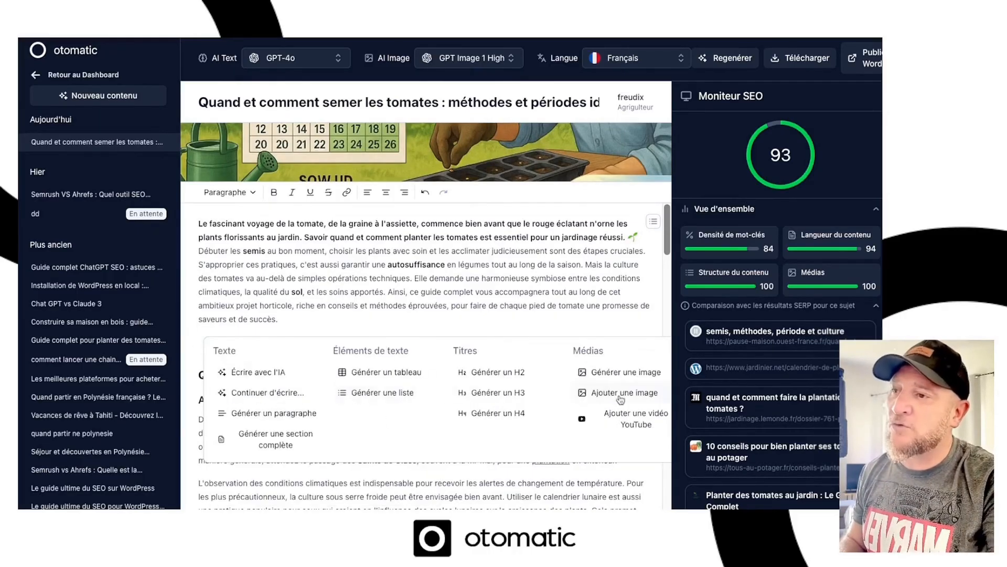
left_click(624, 374)
left_click(426, 372)
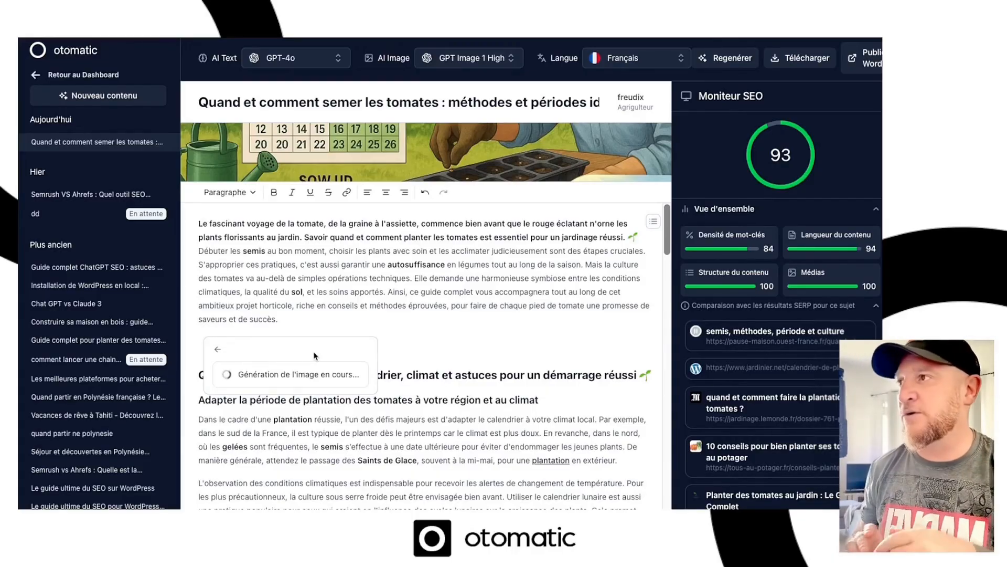
Step: Set the AI image model to Flux.1 [pro]
left_click(490, 61)
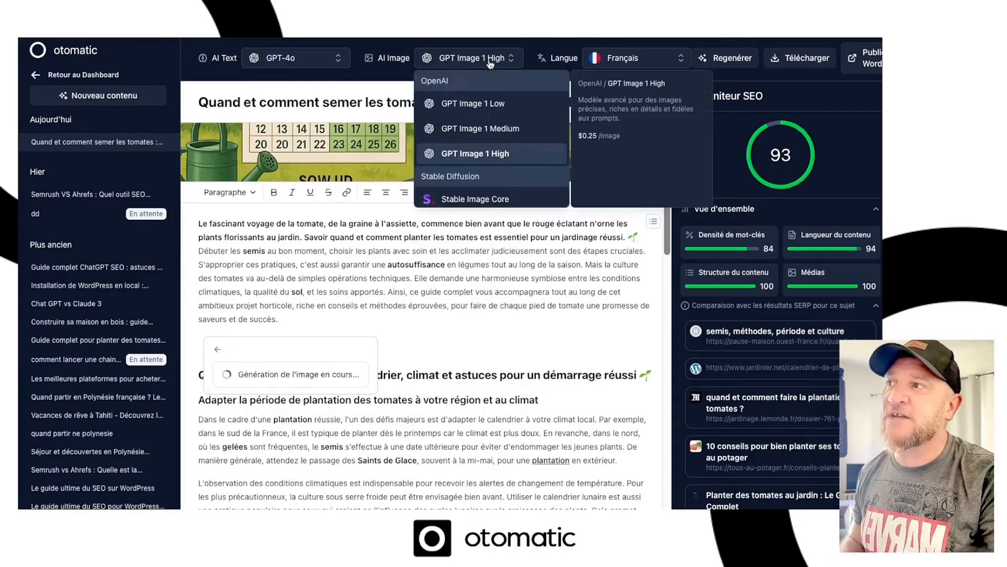
scroll(493, 157, "down", 5)
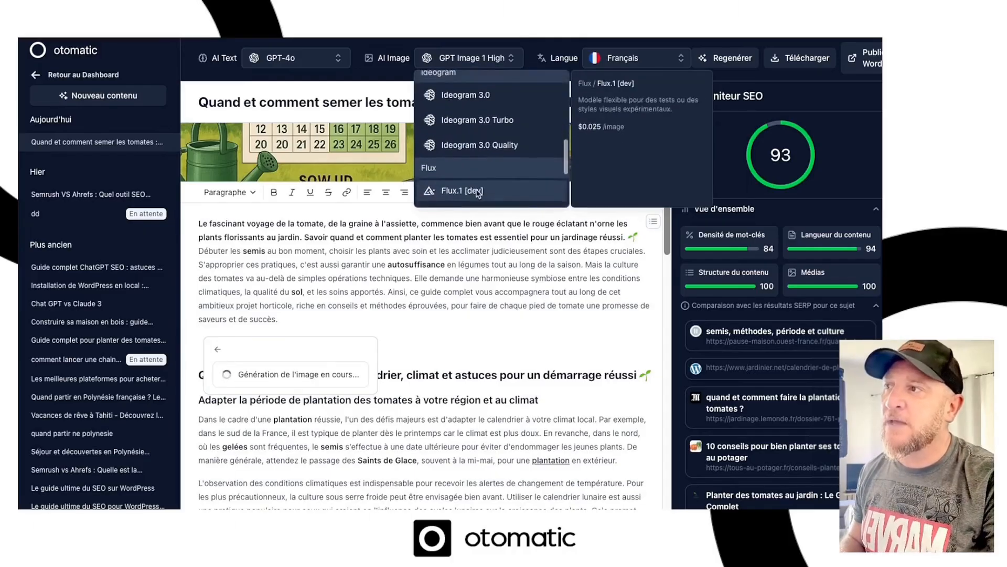
scroll(478, 192, "down", 3)
left_click(482, 129)
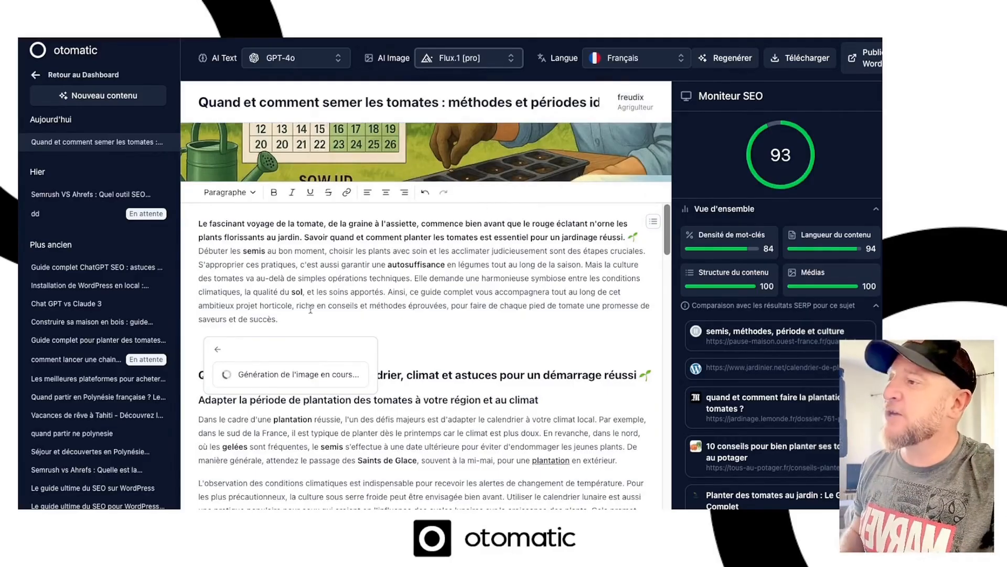
Step: Read the alternative text of the image inserted below the introduction
scroll(410, 373, "down", 3)
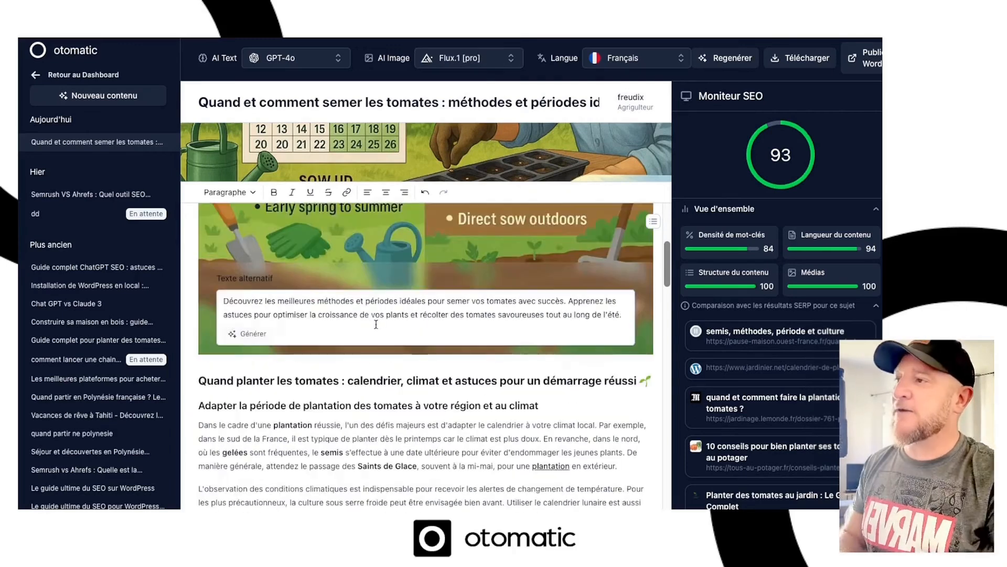
left_click(365, 309)
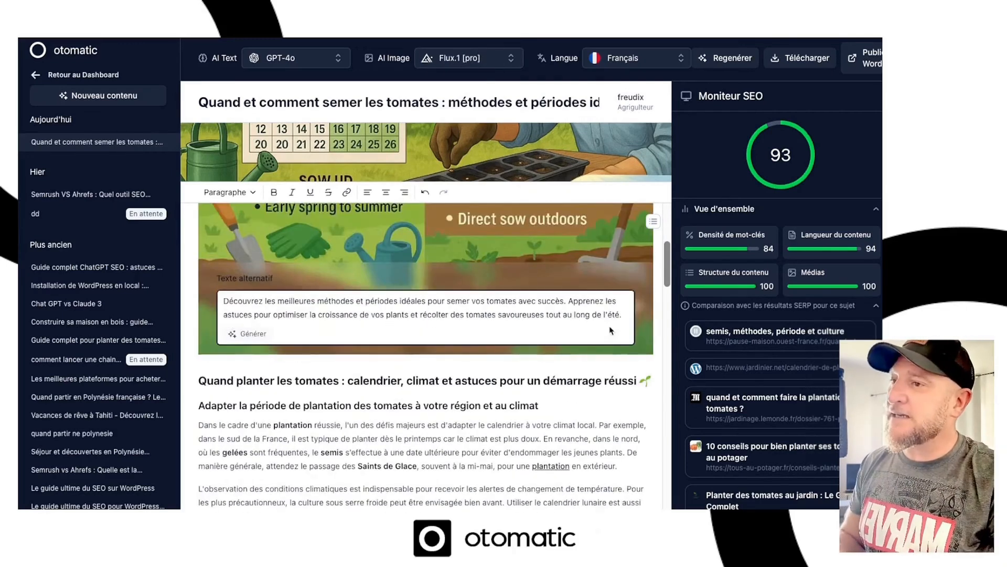
left_click_drag(624, 313, 223, 302)
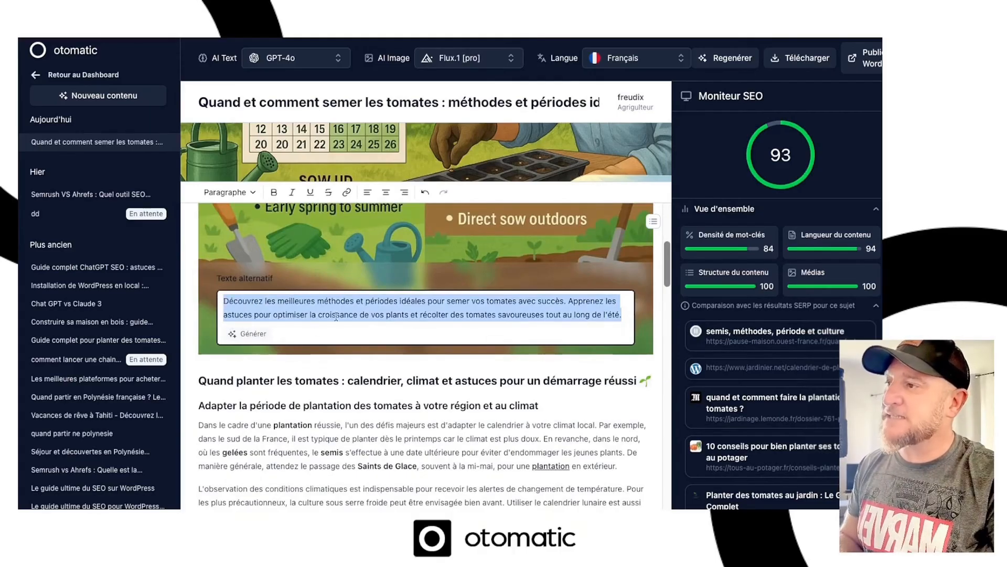
Step: Generate a table on a new line above the heading "Comprendre les Saints de Glace" and review its rows
scroll(337, 399, "down", 3)
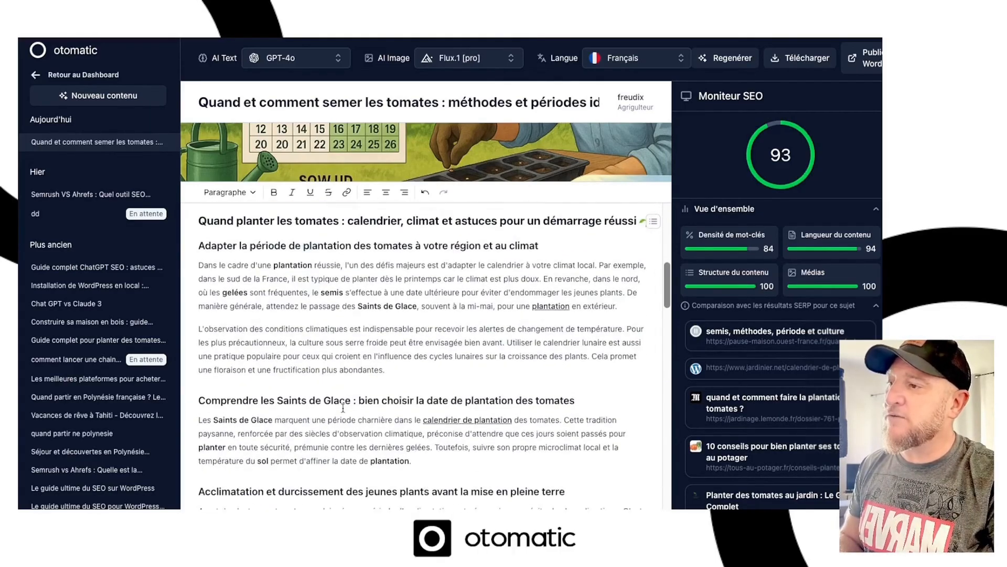
left_click(409, 370)
key("Return")
type("/")
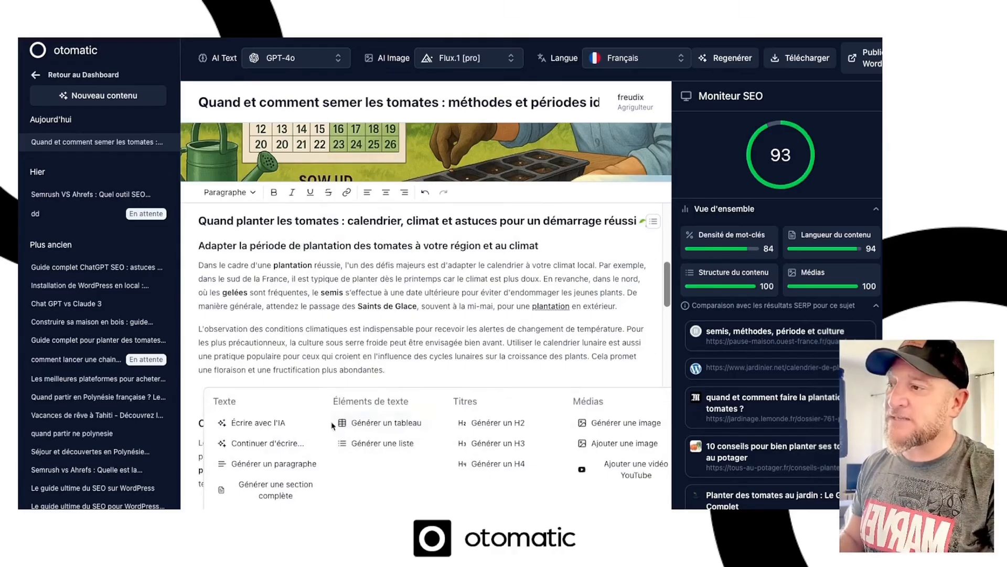
left_click(367, 424)
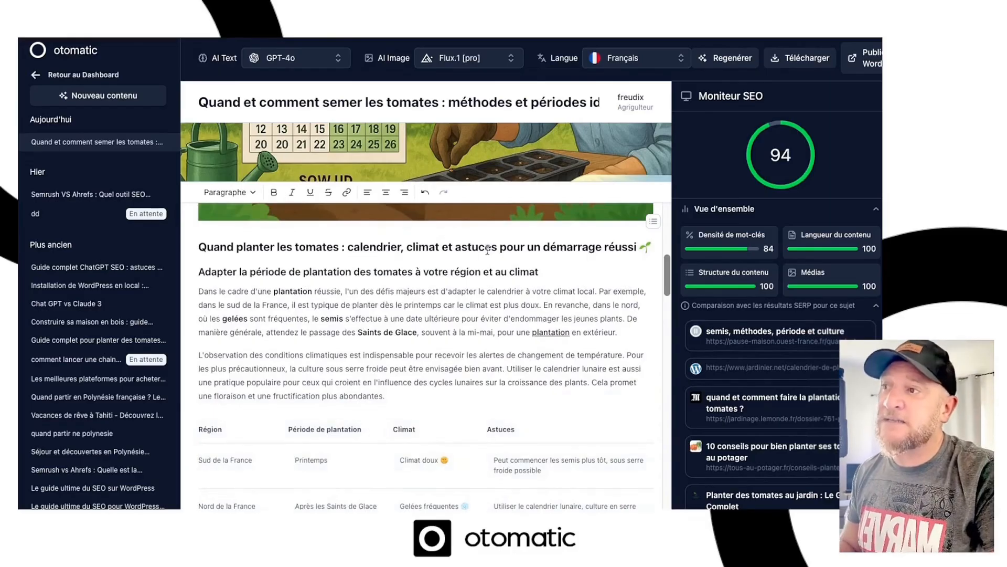
scroll(589, 254, "down", 3)
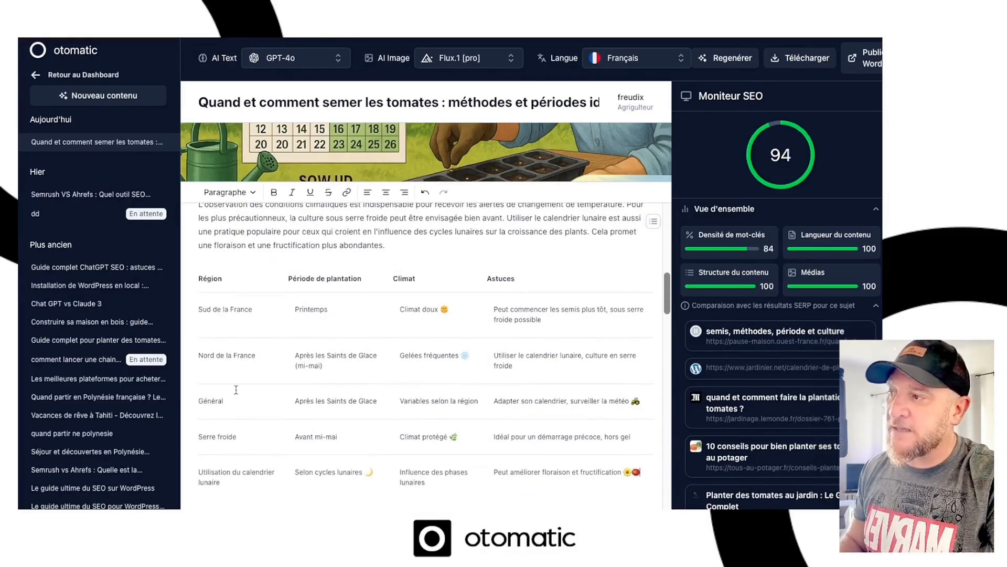
scroll(500, 420, "down", 2)
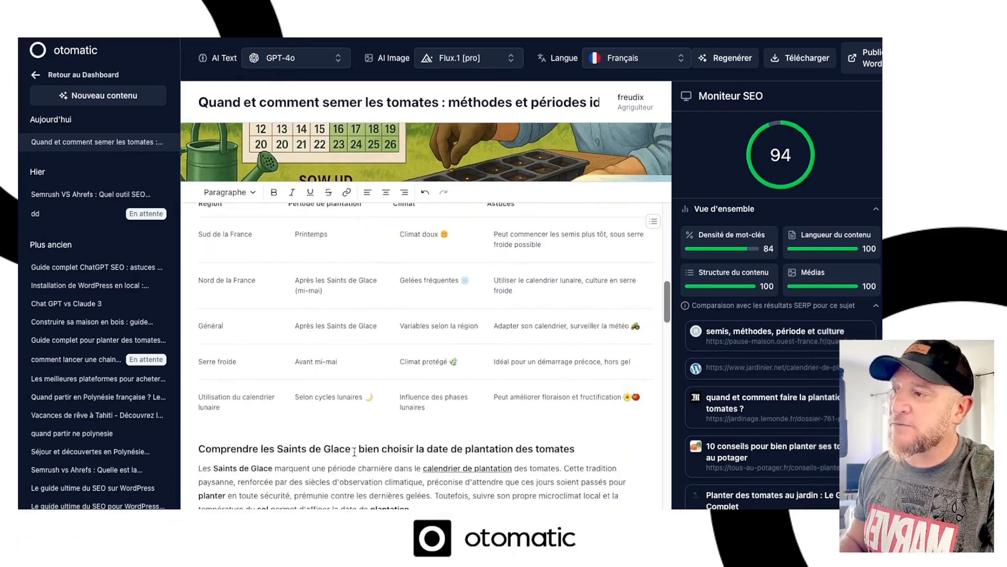
Step: Switch the AI text model to GPT-4.1 mini and generate a list under the heading "Bien préparer et sélectionner ses plants de tomates"
left_click(289, 56)
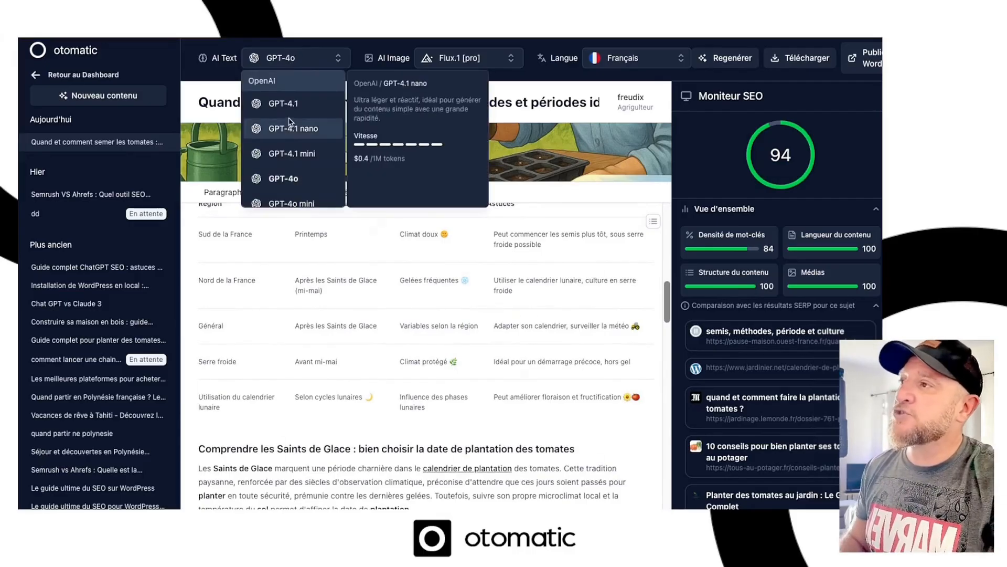
left_click(301, 153)
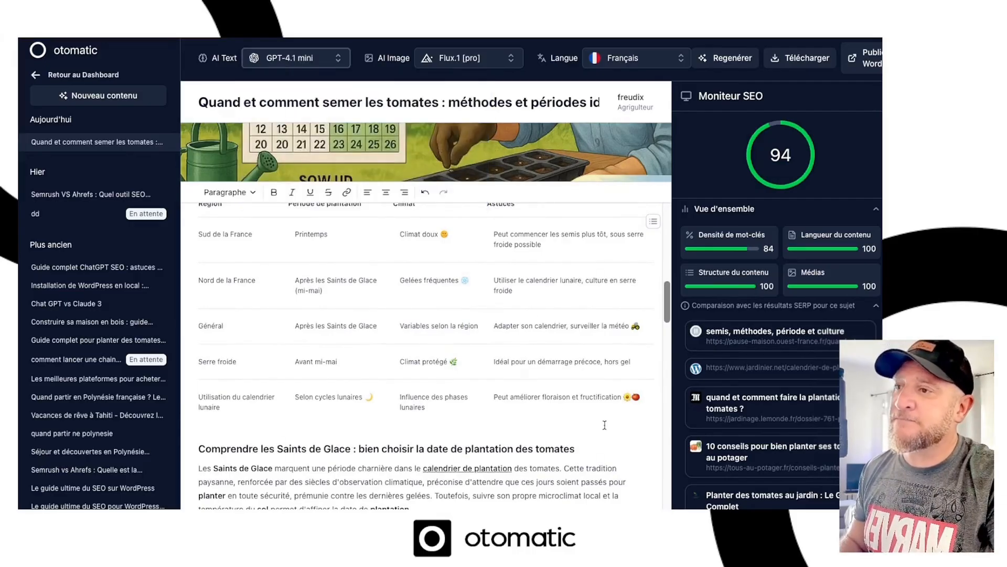
scroll(518, 436, "down", 5)
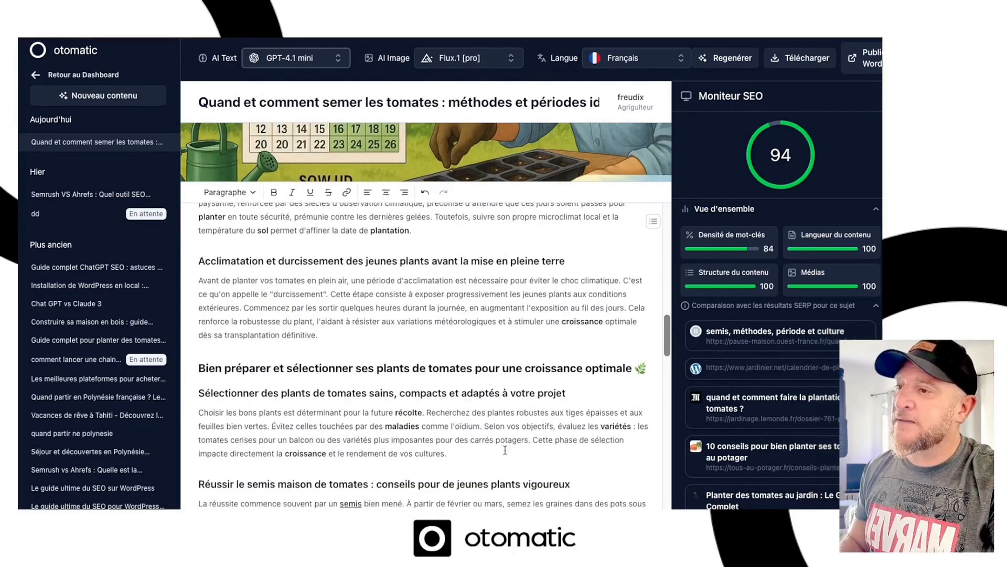
left_click(623, 374)
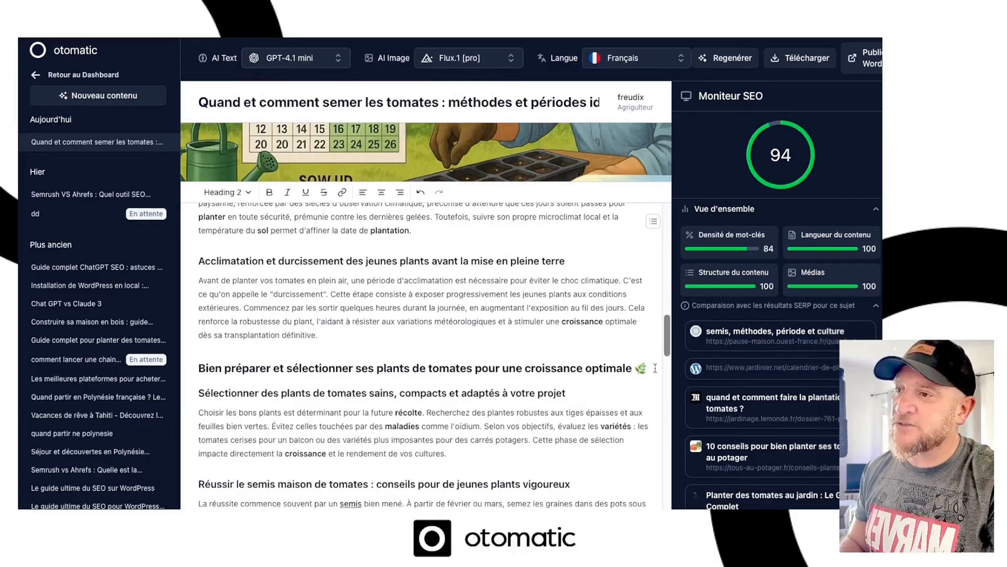
key("Return")
type("/")
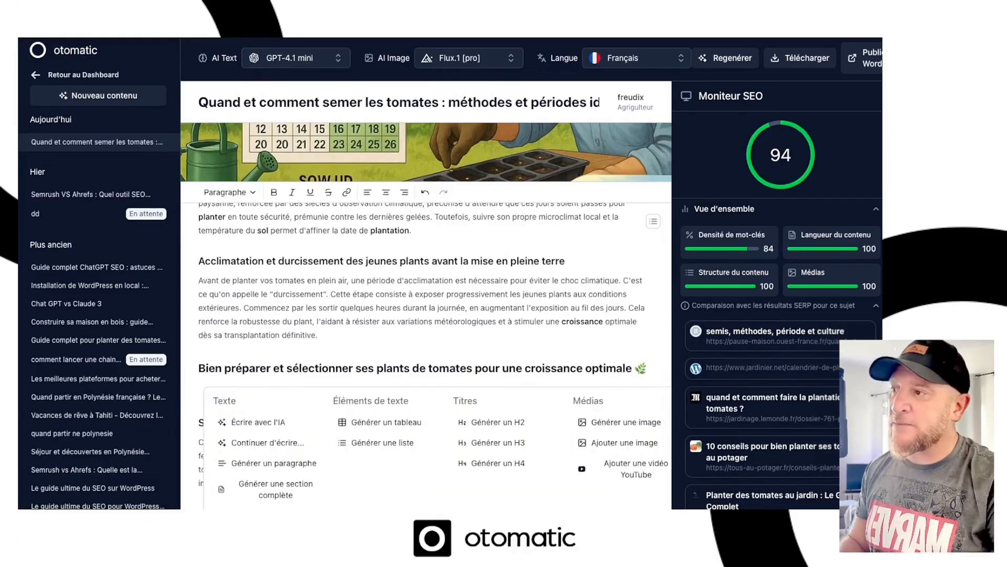
left_click(380, 443)
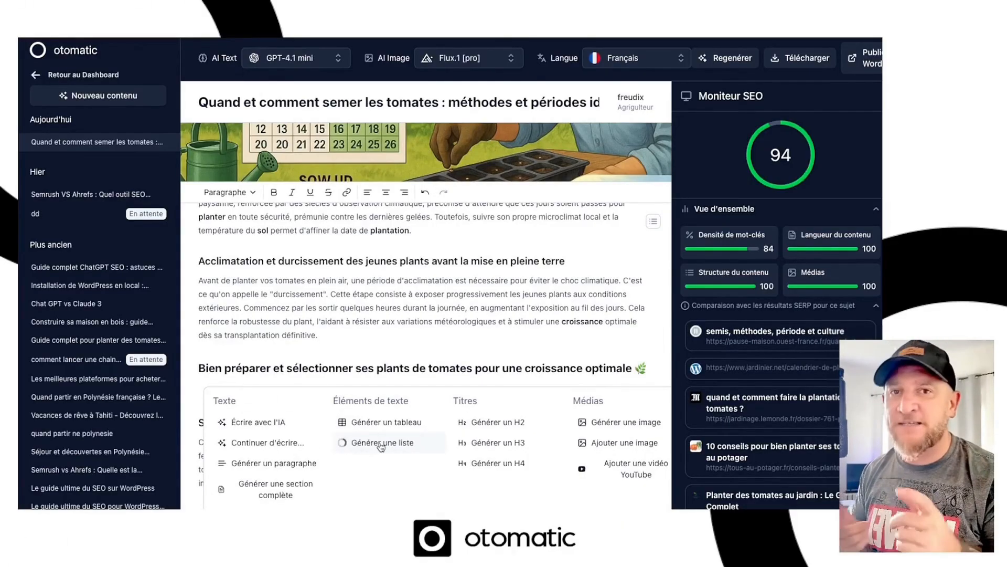
scroll(380, 390, "down", 2)
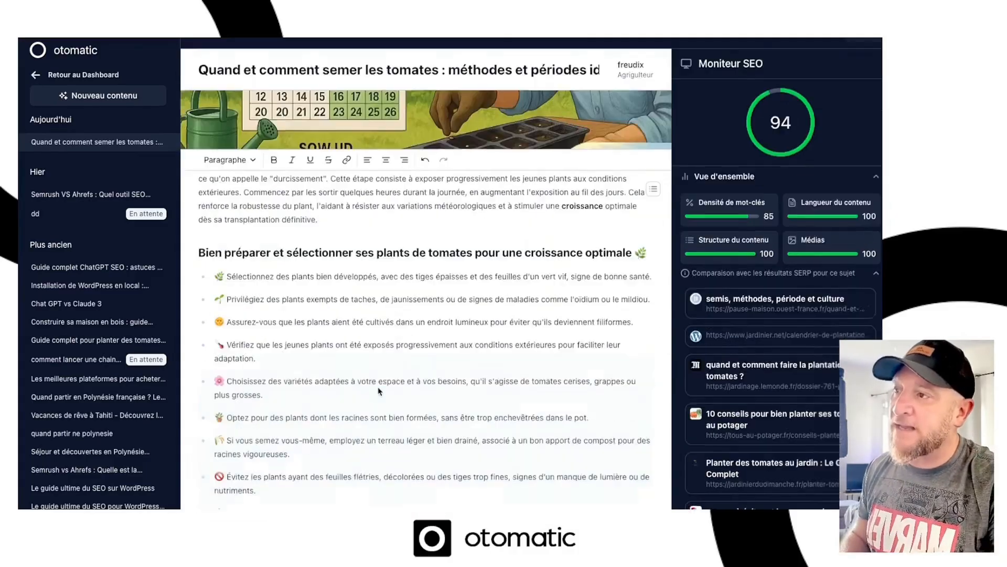
left_click_drag(226, 252, 315, 499)
left_click(320, 499)
Step: Generate a complete section between the concluding paragraph and the FAQ, and review its headings and paragraphs
scroll(326, 498, "down", 10)
scroll(328, 498, "up", 10)
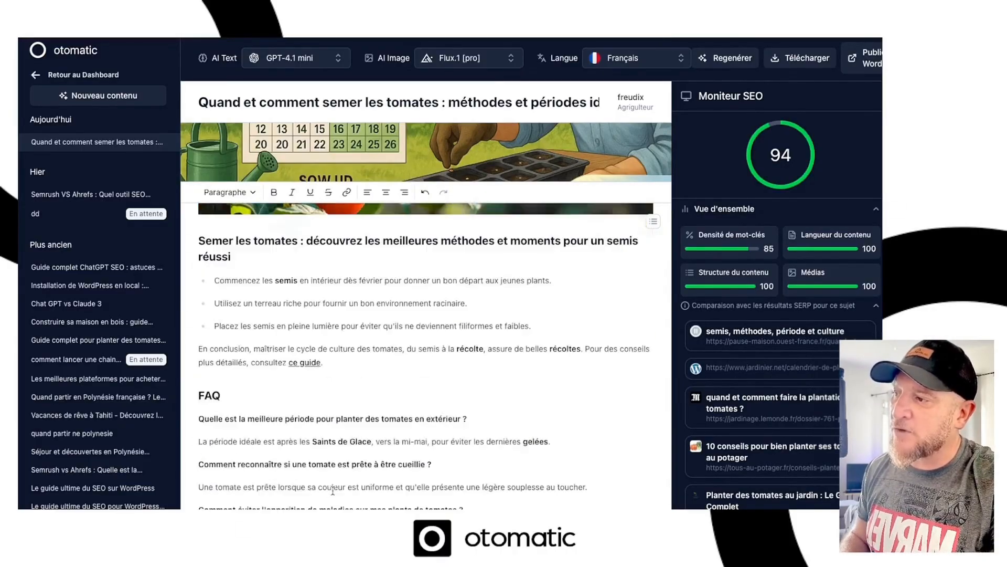
left_click(331, 382)
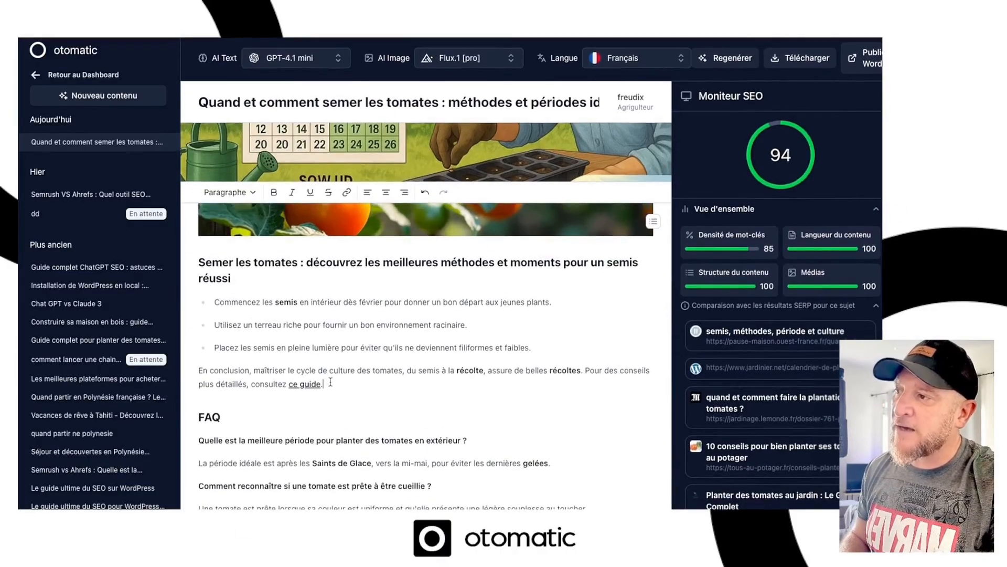
key("Return")
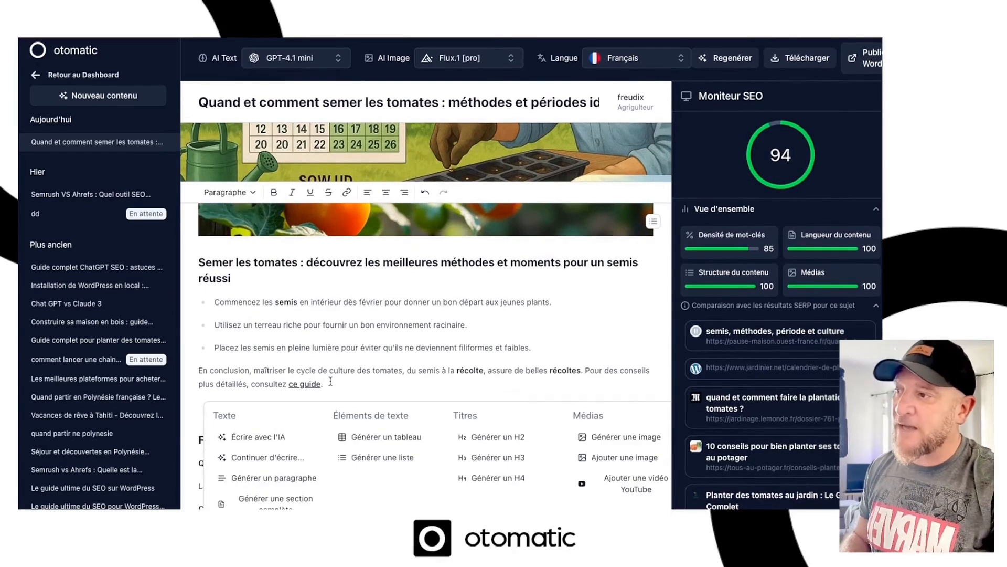
left_click(292, 504)
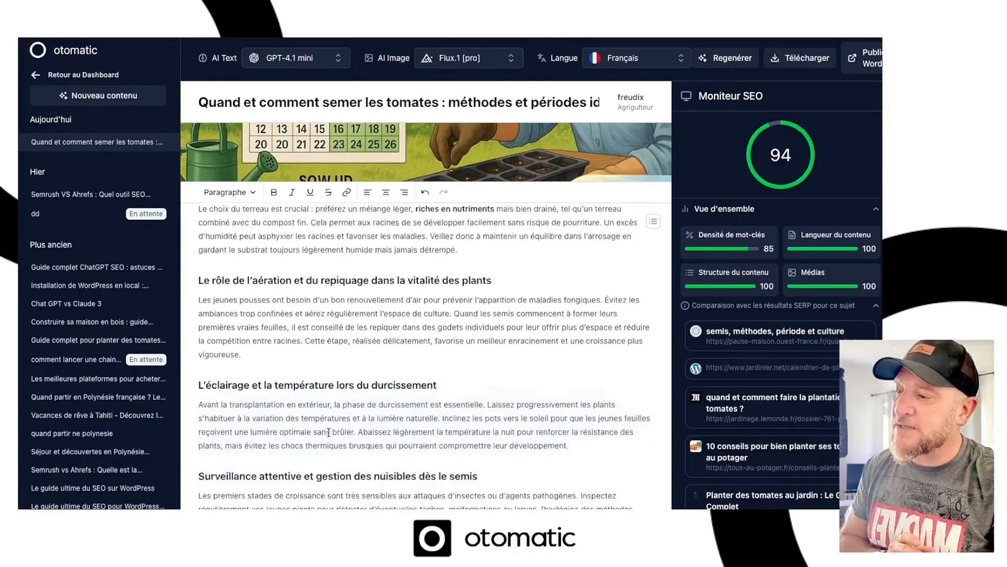
scroll(265, 290, "up", 15)
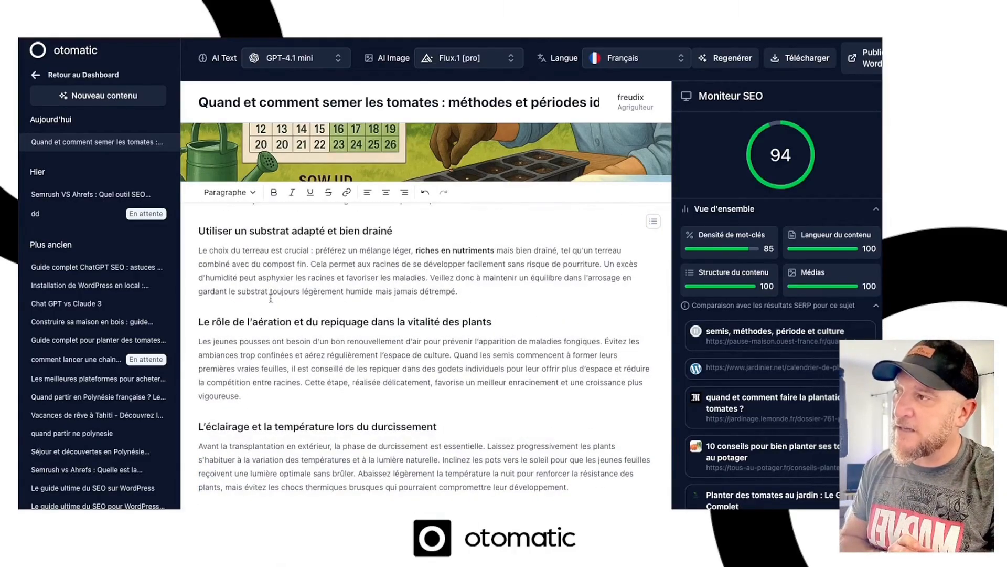
scroll(311, 366, "down", 5)
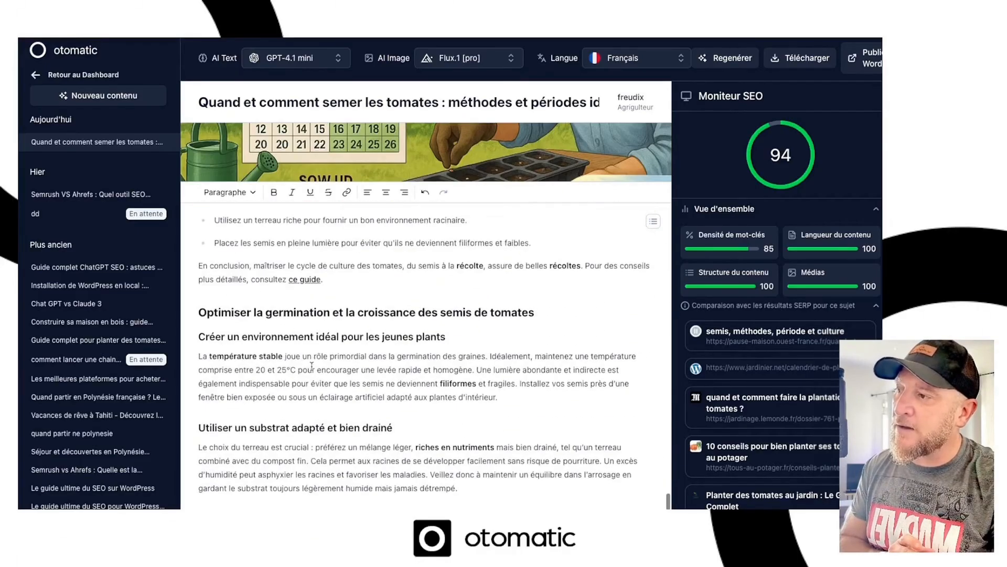
Step: Read the remaining subsections of the generated section on tomato seedling germination and growth, down to the FAQ
scroll(310, 405, "down", 1)
left_click(325, 284)
scroll(319, 315, "down", 3)
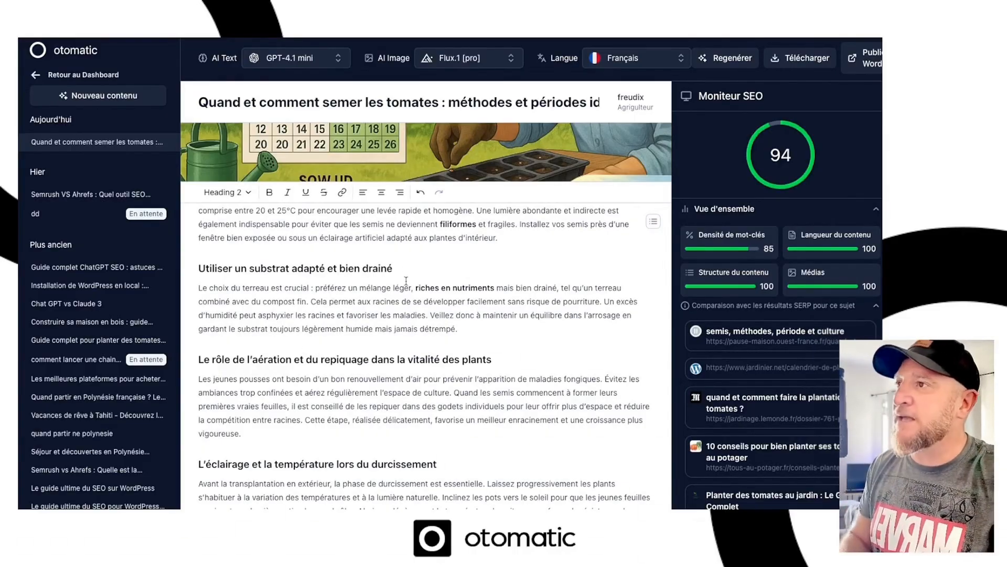
scroll(491, 312, "down", 6)
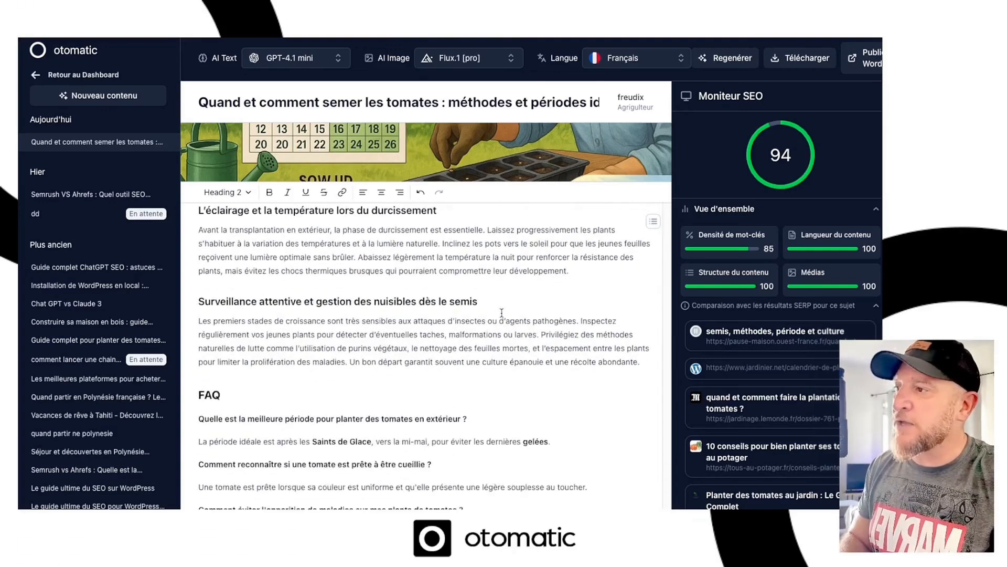
Step: Add a YouTube video automatically on a new line below the heading "Entretenir ses plants de tomates : arrosage, taille et récolte sans maladies"
left_click(581, 274)
key("Return")
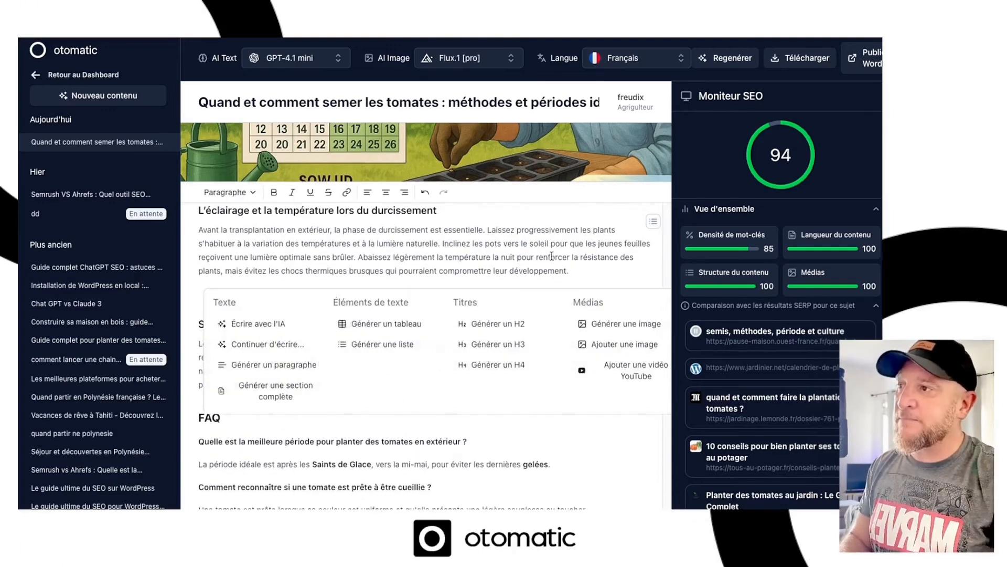
scroll(526, 305, "up", 12)
scroll(222, 387, "up", 10)
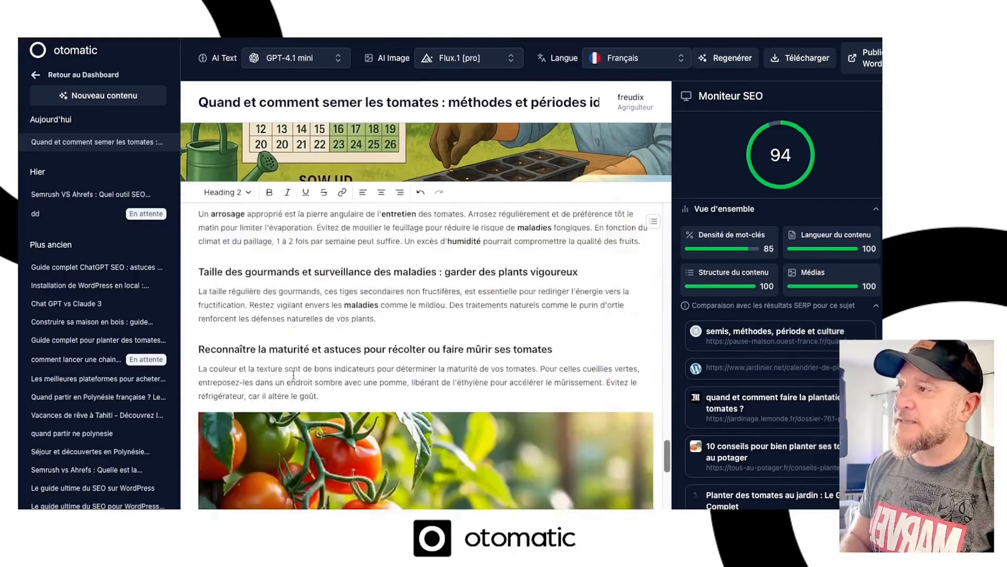
left_click(363, 371)
left_click(628, 370)
key("Return")
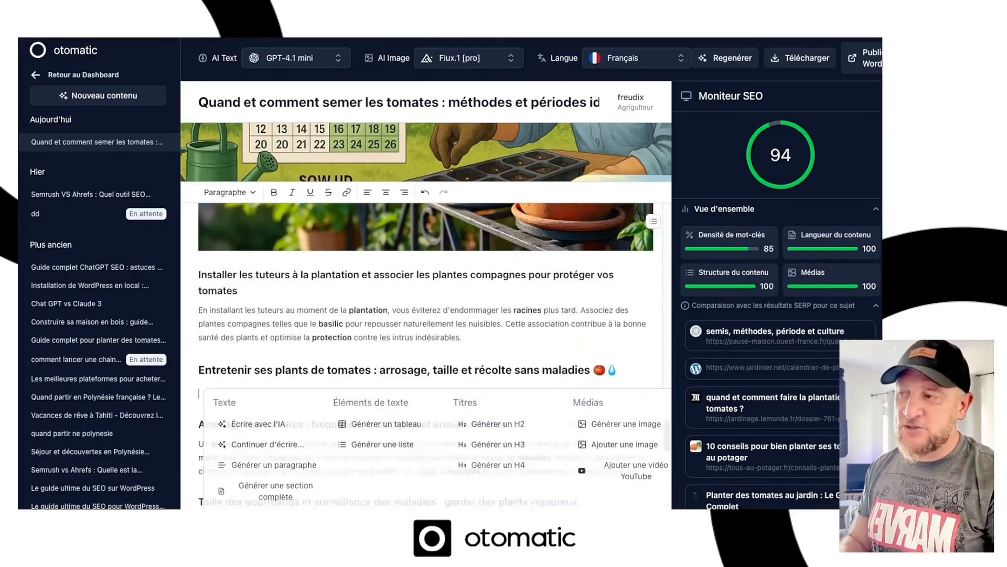
left_click(625, 478)
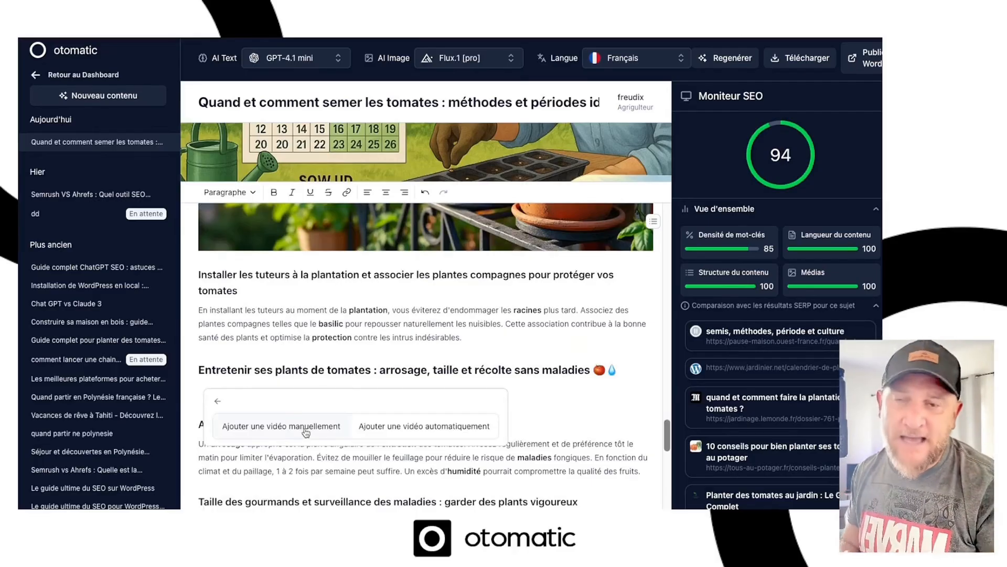
left_click(391, 427)
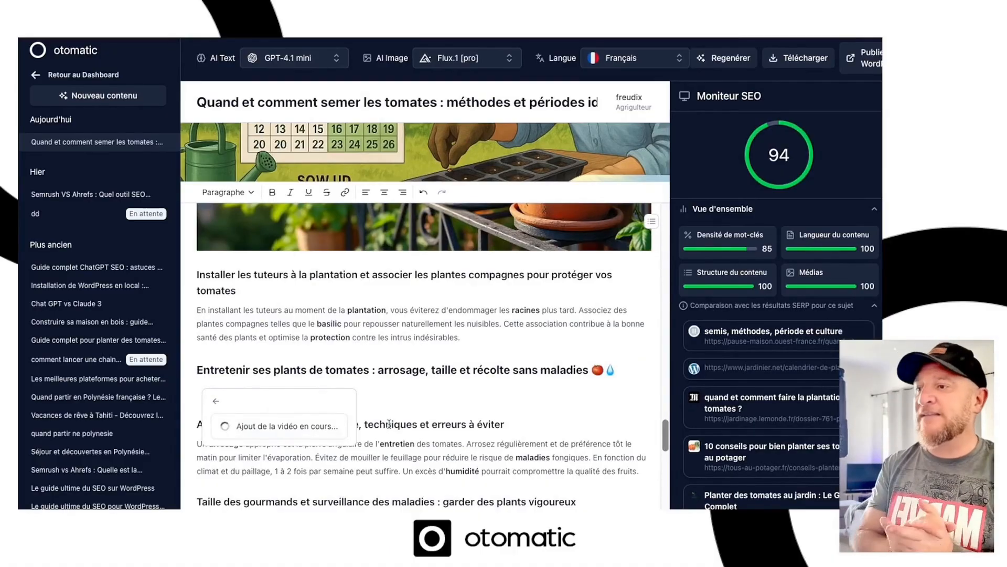
Step: Inspect the embedded YouTube video and show the article's table of contents
scroll(389, 427, "down", 3)
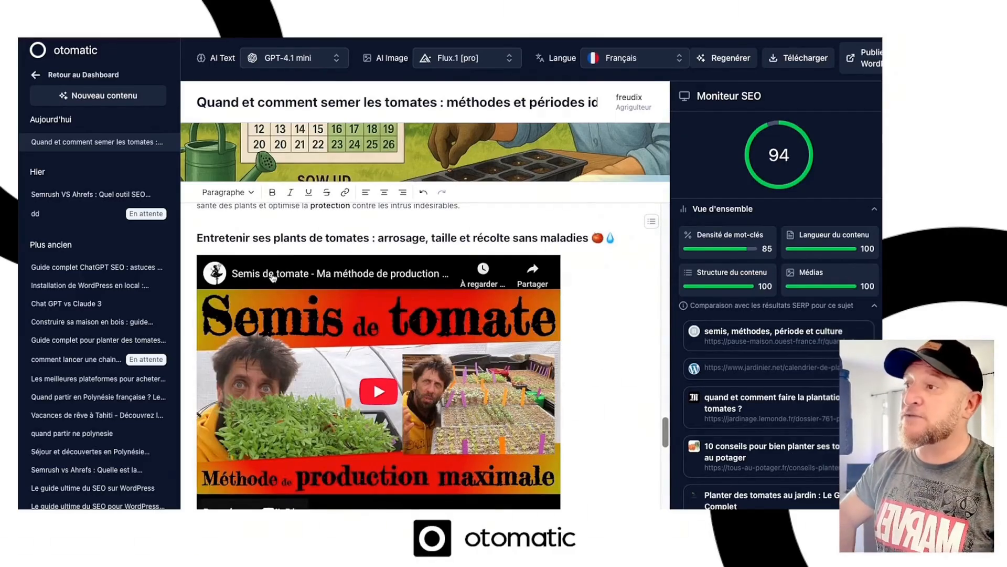
scroll(448, 337, "down", 1)
scroll(449, 337, "down", 3)
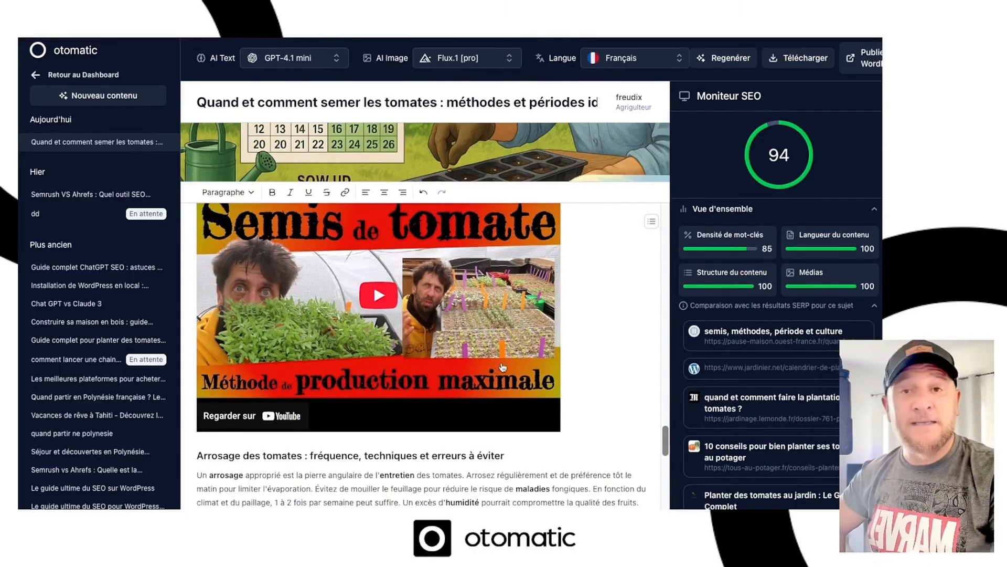
left_click(651, 221)
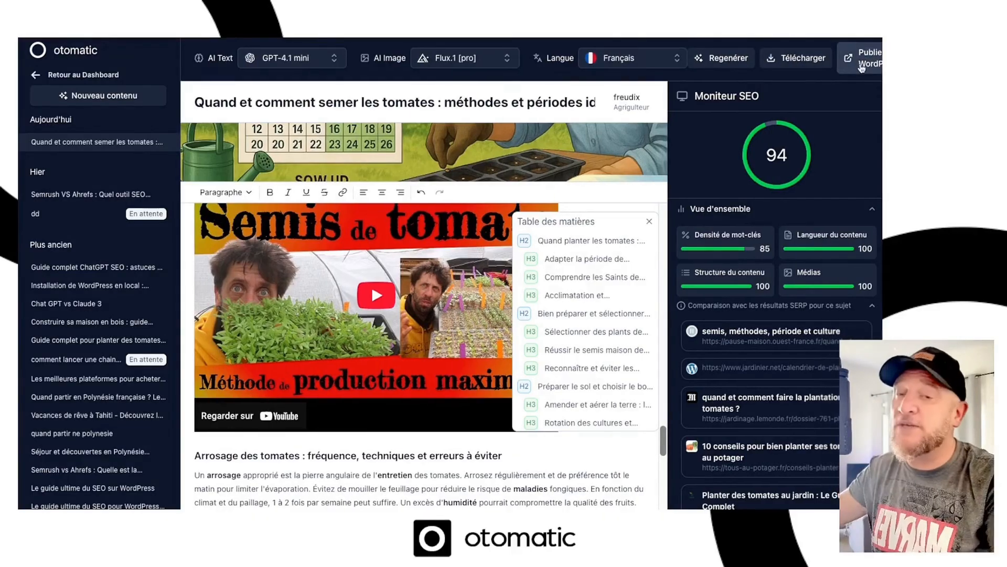
Step: Open the WordPress publishing settings for the article and view the available post types
left_click(864, 73)
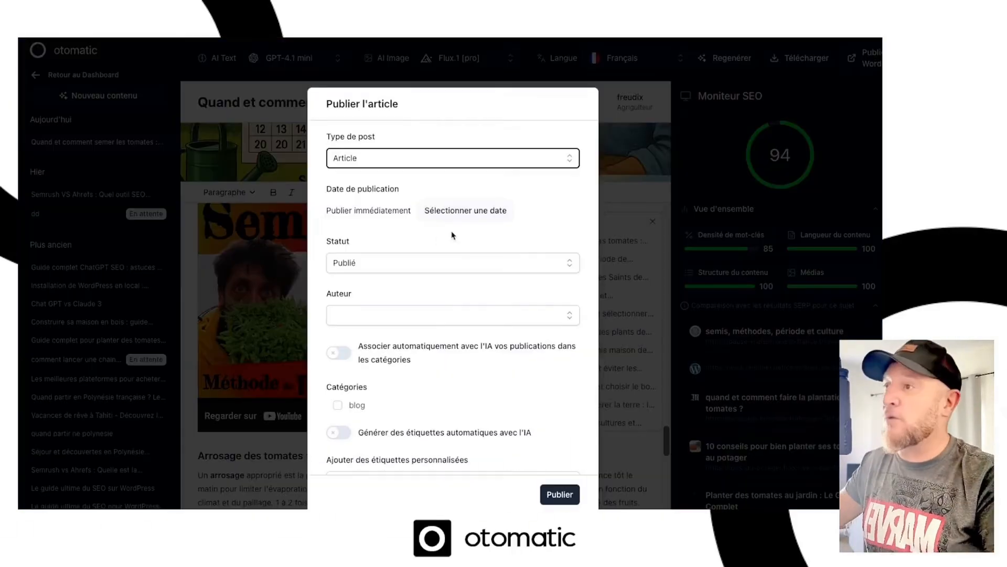
left_click(389, 160)
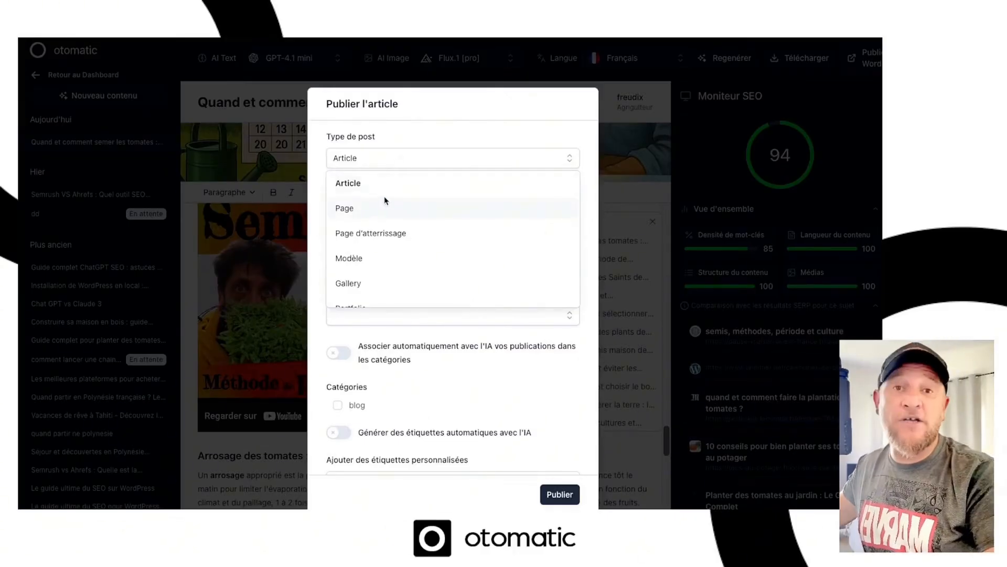
left_click(375, 147)
scroll(435, 288, "down", 1)
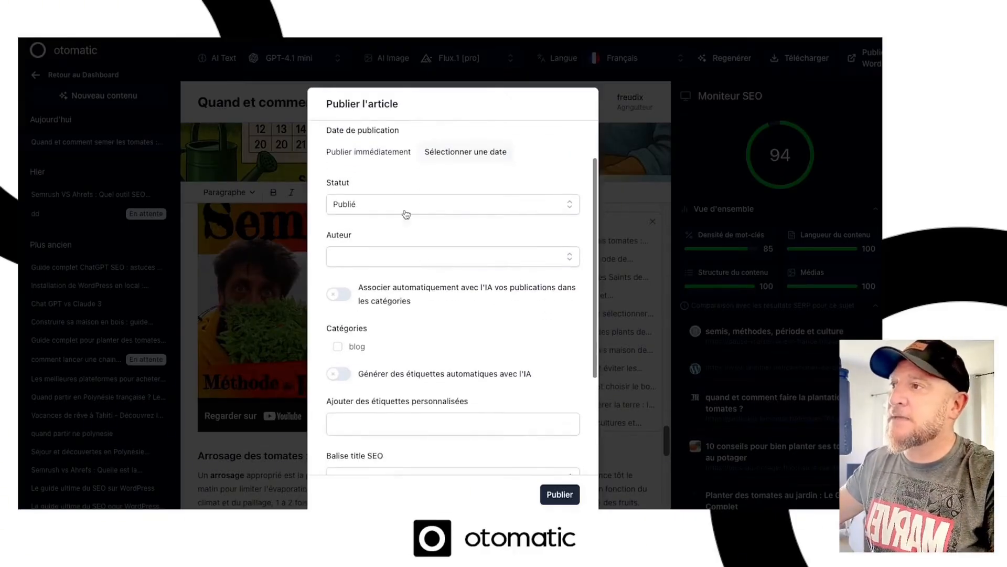
left_click(463, 157)
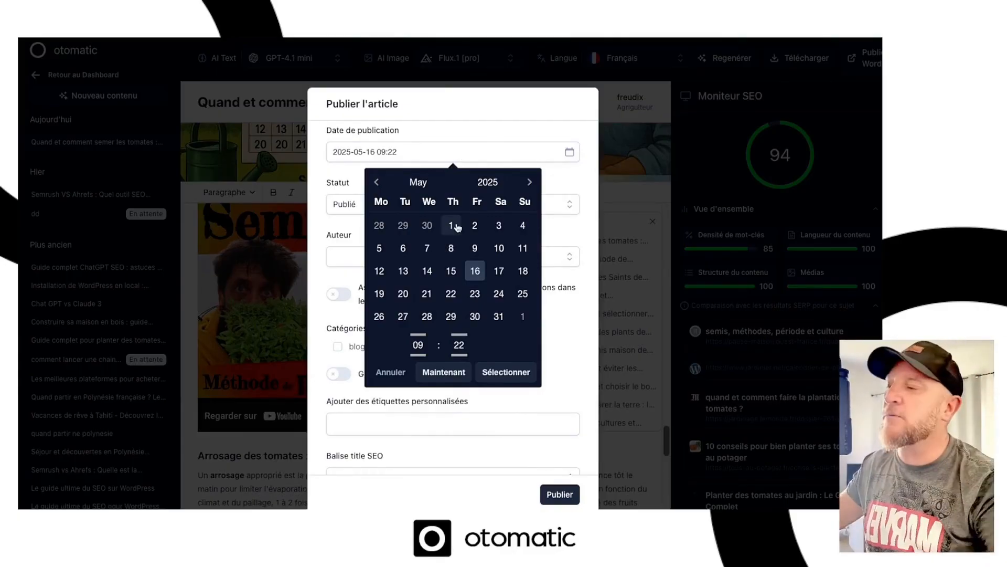
left_click(404, 300)
left_click(458, 156)
Step: View the available authors and the option for associating the article with categories using AI
left_click(387, 257)
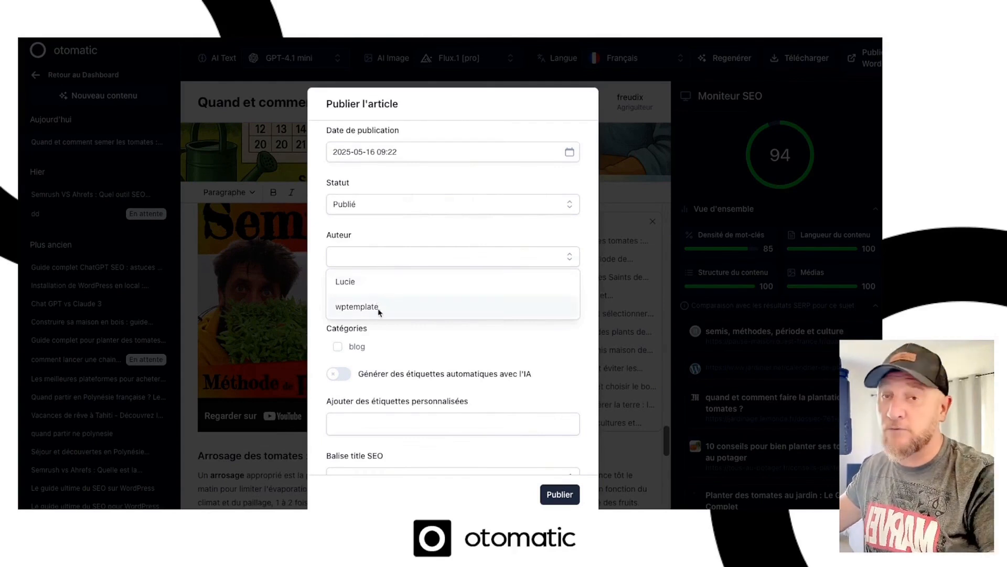
left_click(378, 237)
scroll(409, 357, "down", 2)
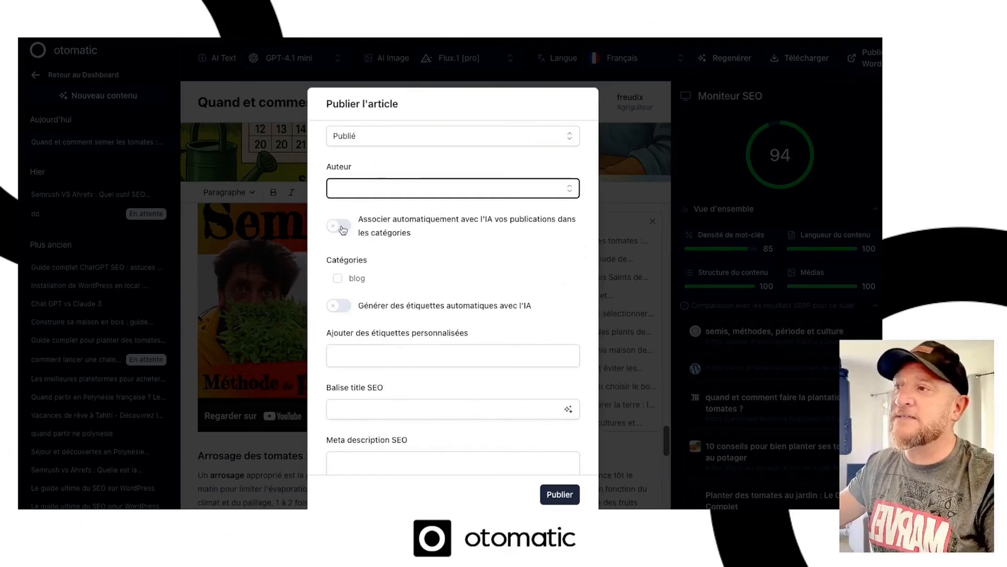
scroll(366, 315, "down", 1)
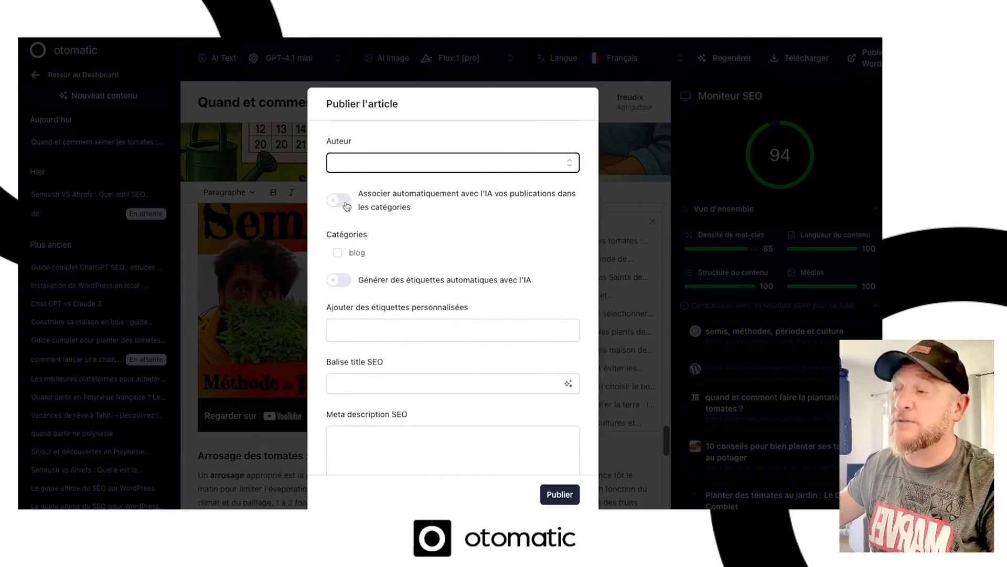
Step: Try the automatic AI tag generation option, turn it back off and go to the custom tags field
left_click(344, 281)
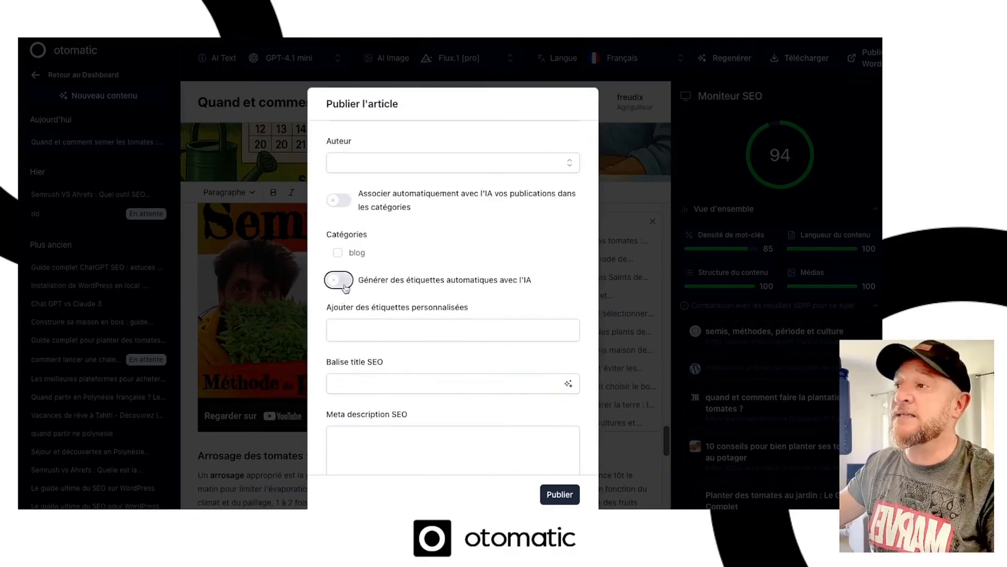
left_click(346, 283)
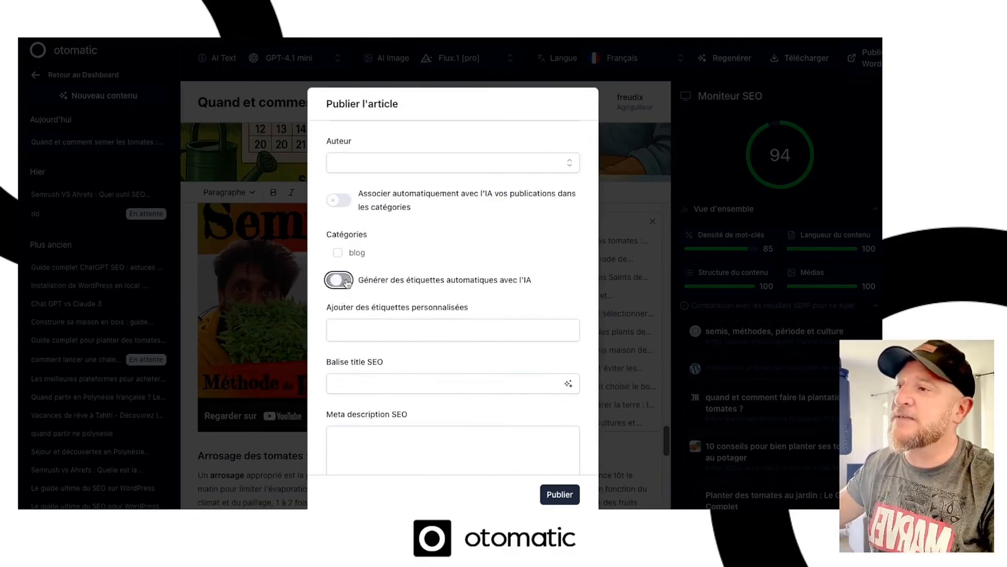
left_click(397, 339)
Step: Examine the SEO title and SEO meta description fields in the publishing settings
scroll(393, 367, "down", 1)
left_click(390, 326)
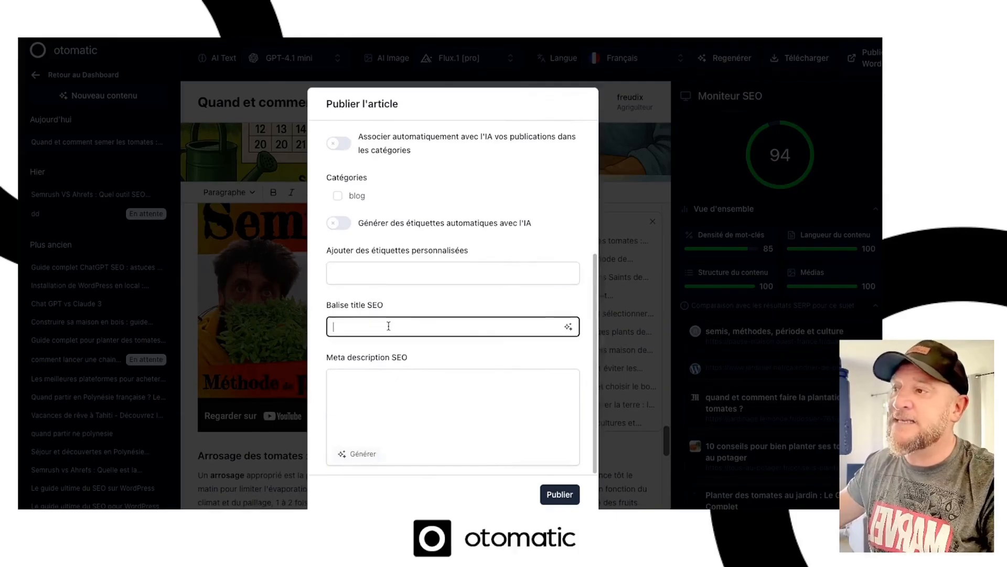
left_click(421, 399)
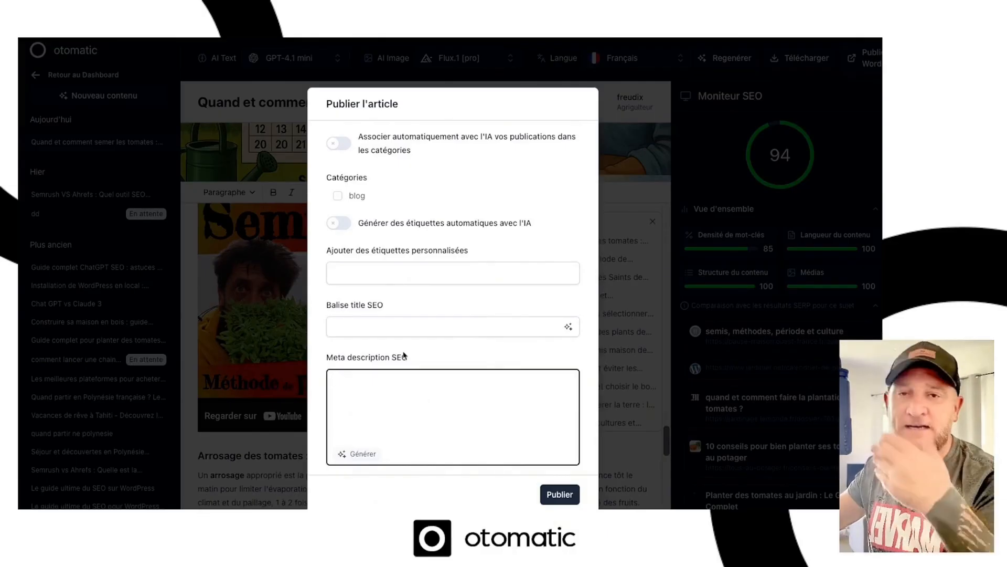
left_click(408, 327)
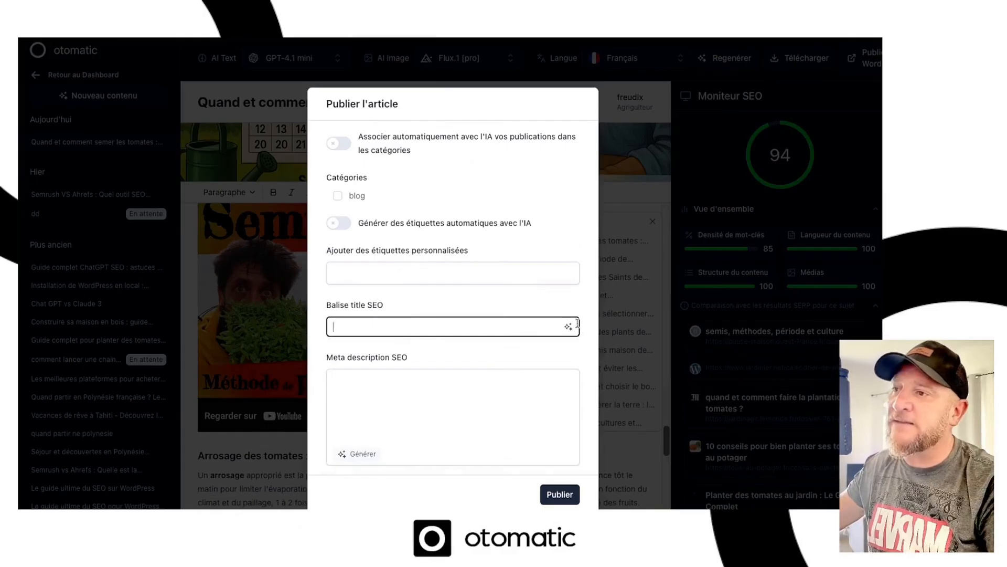
left_click(452, 395)
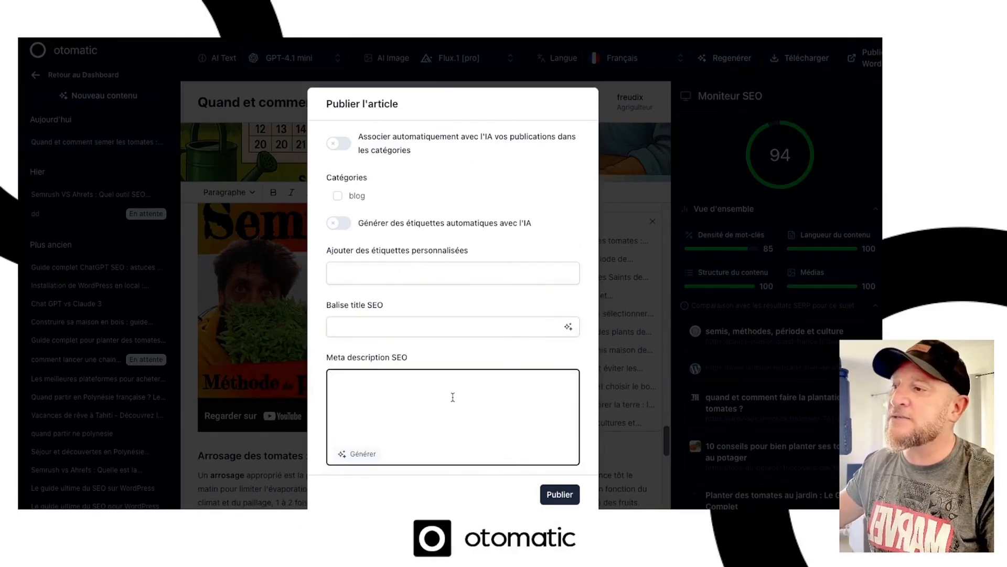